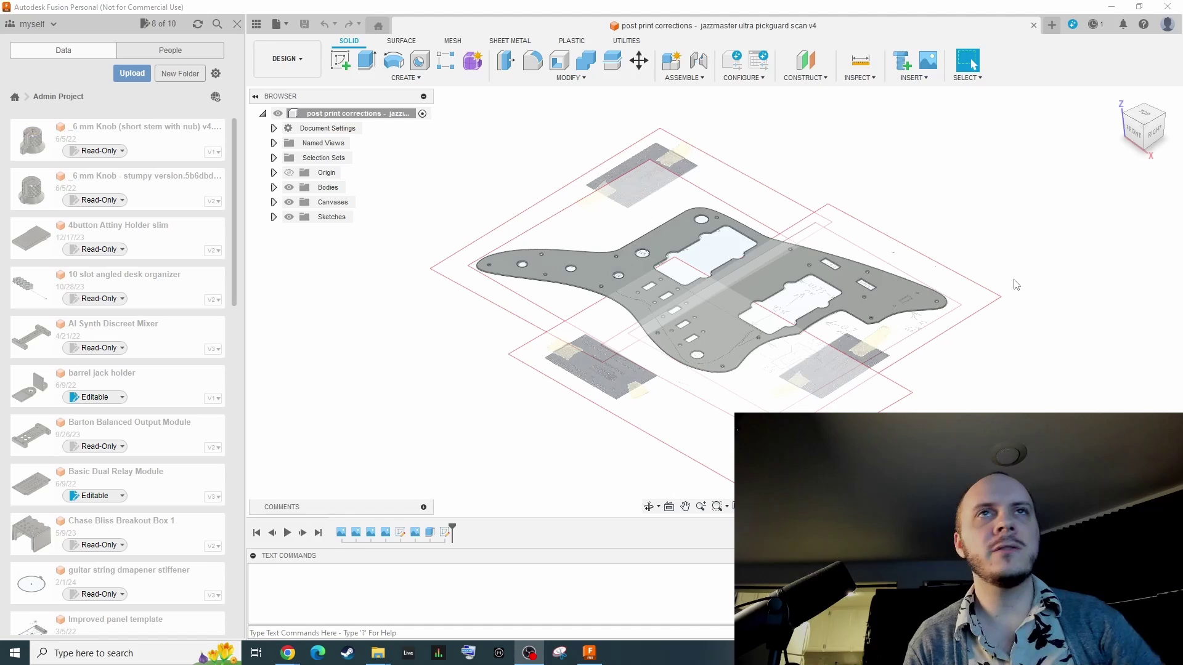
Step: Review the background job status and turn the pickguard to a horizontal top view
left_click(1089, 29)
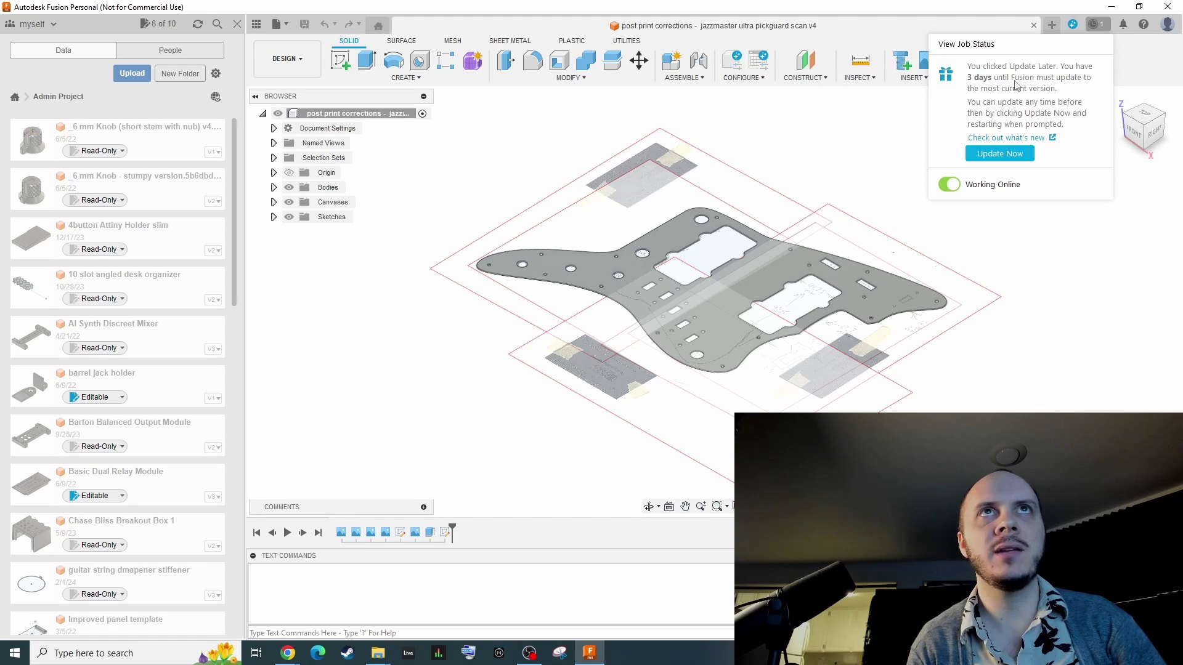
left_click(1102, 234)
left_click(1146, 117)
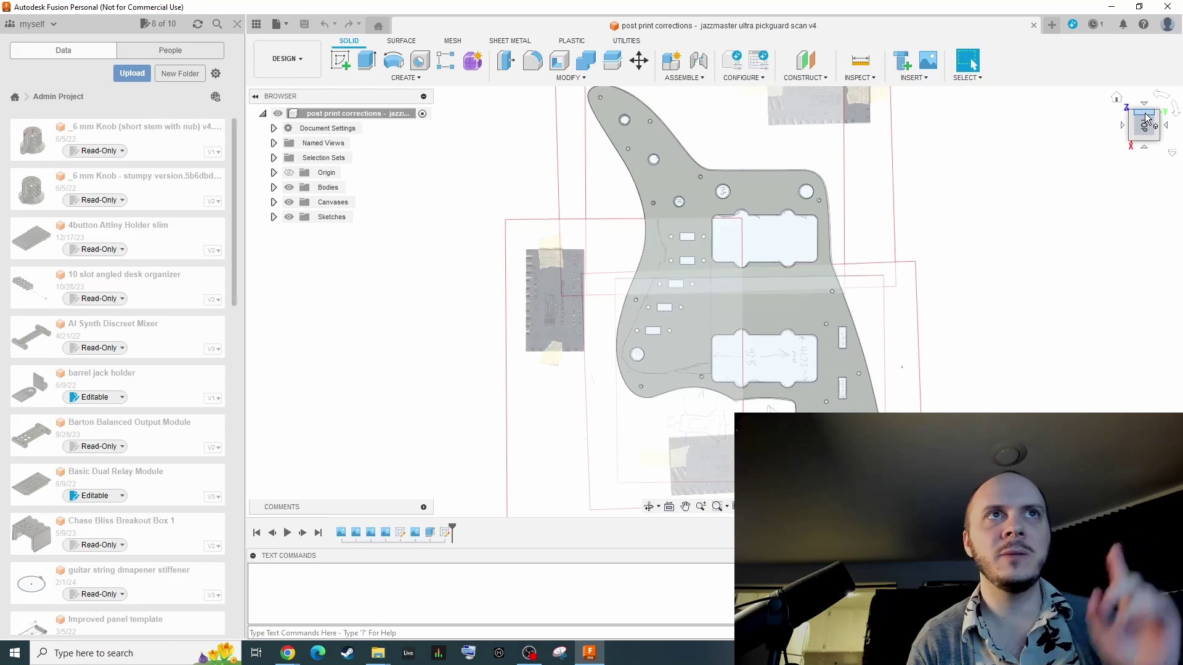
left_click(1161, 95)
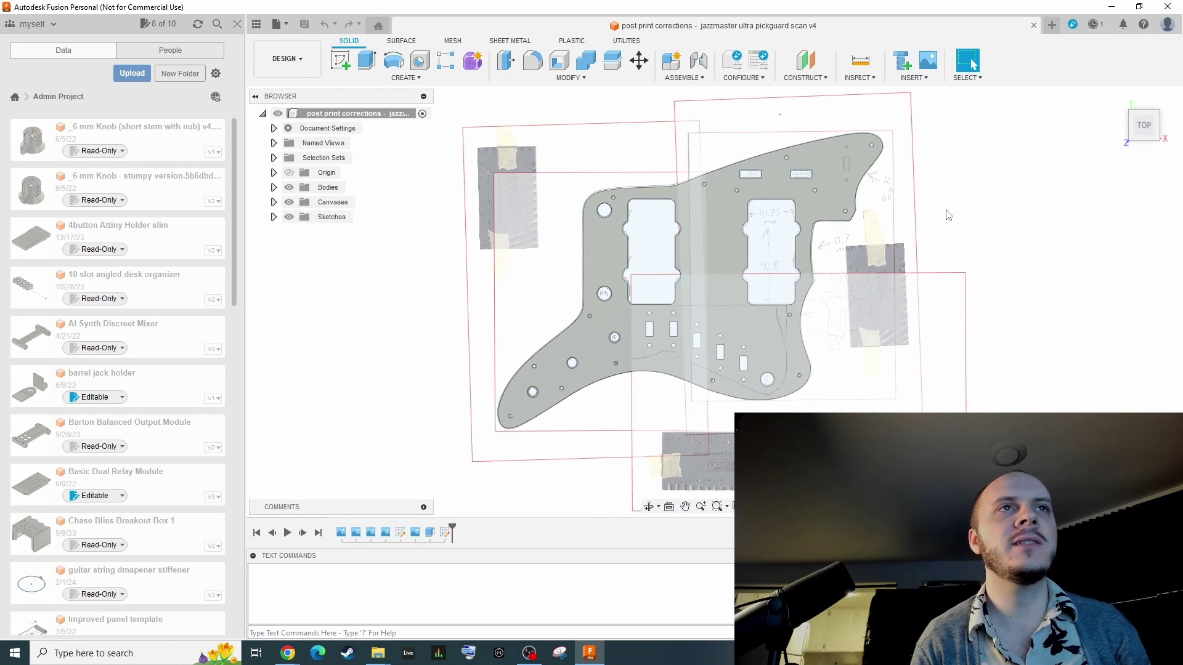
Step: Zoom around the pickguard and start a new empty design
scroll(902, 212, "down", 2)
scroll(1079, 221, "down", 1)
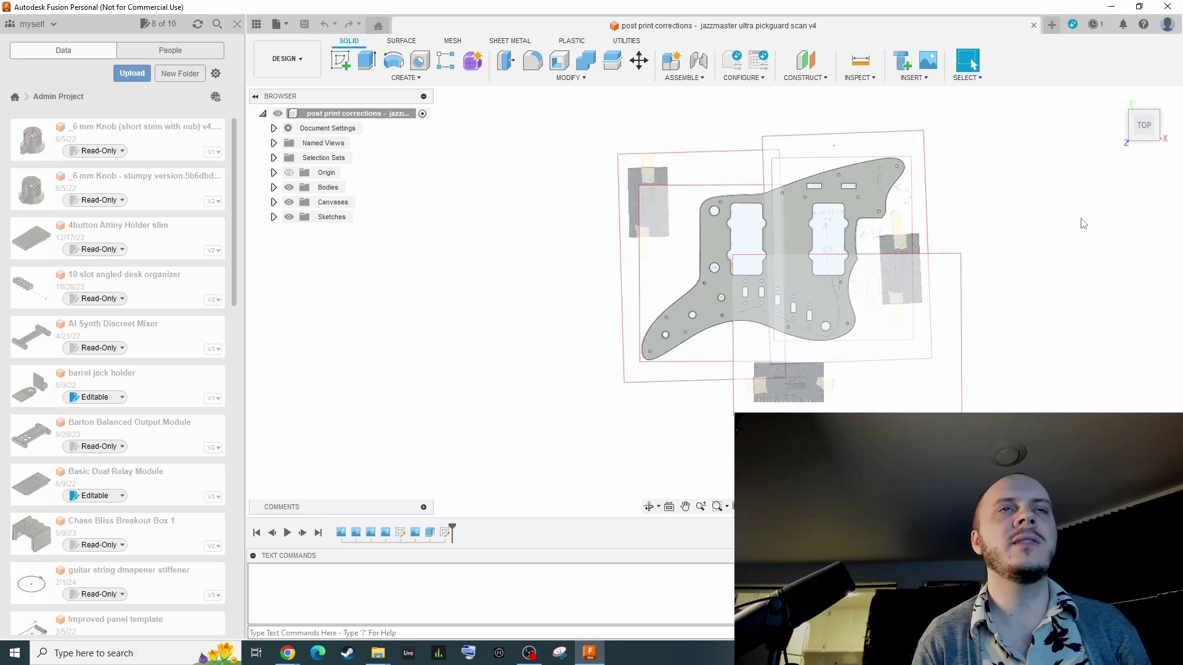
scroll(1083, 224, "up", 4)
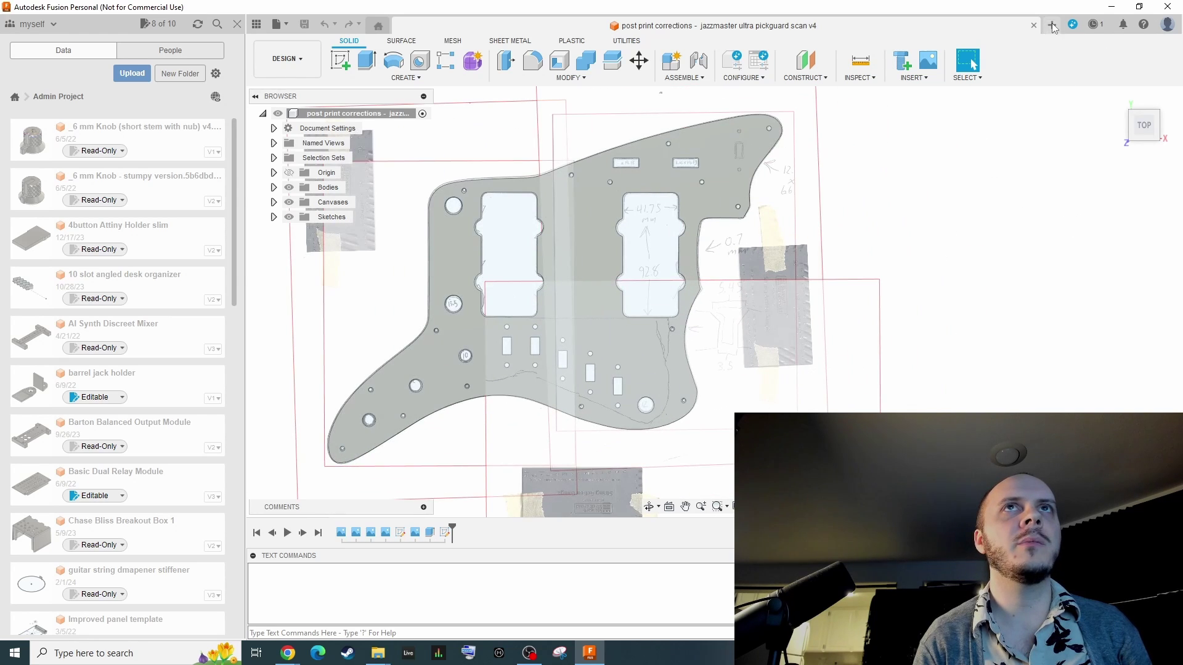
left_click(1053, 25)
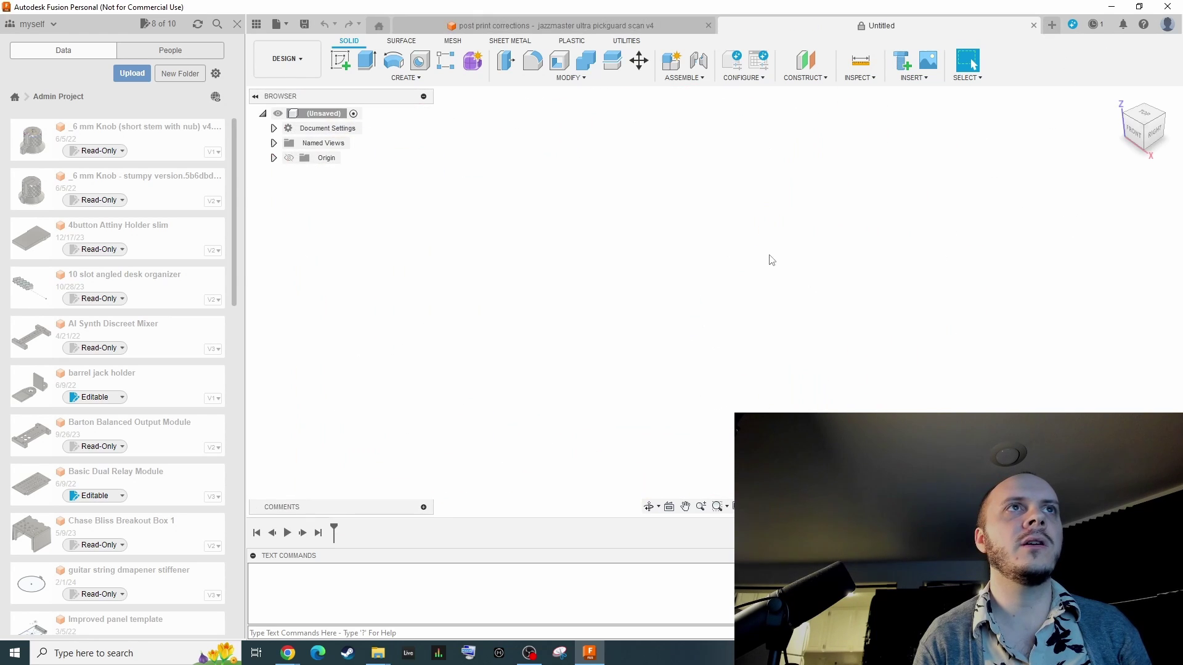
Step: In top view, insert 'bridge side with guage.jpg' from the computer as a canvas on an origin plane
left_click(1144, 115)
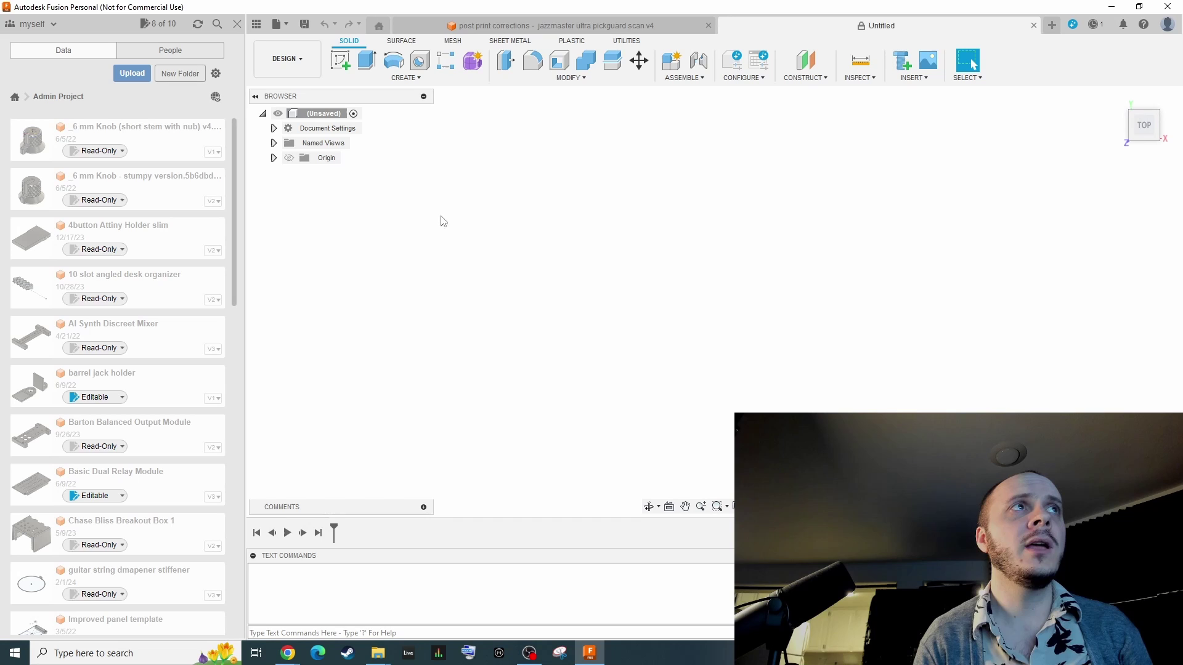
left_click(917, 78)
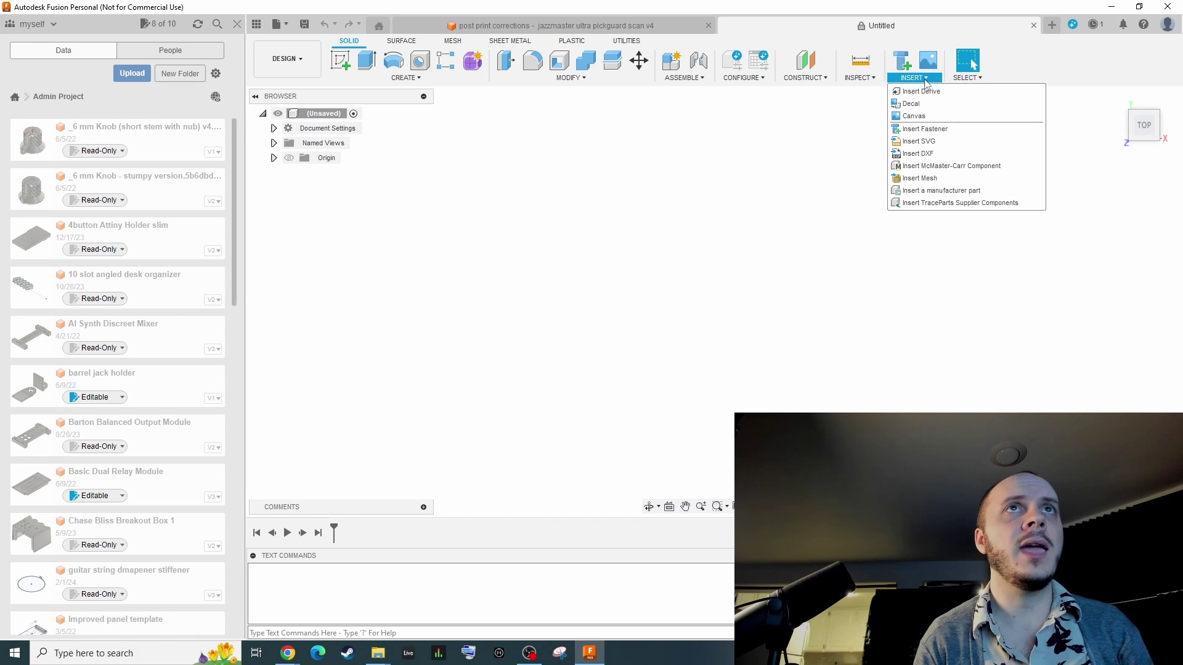
left_click(924, 117)
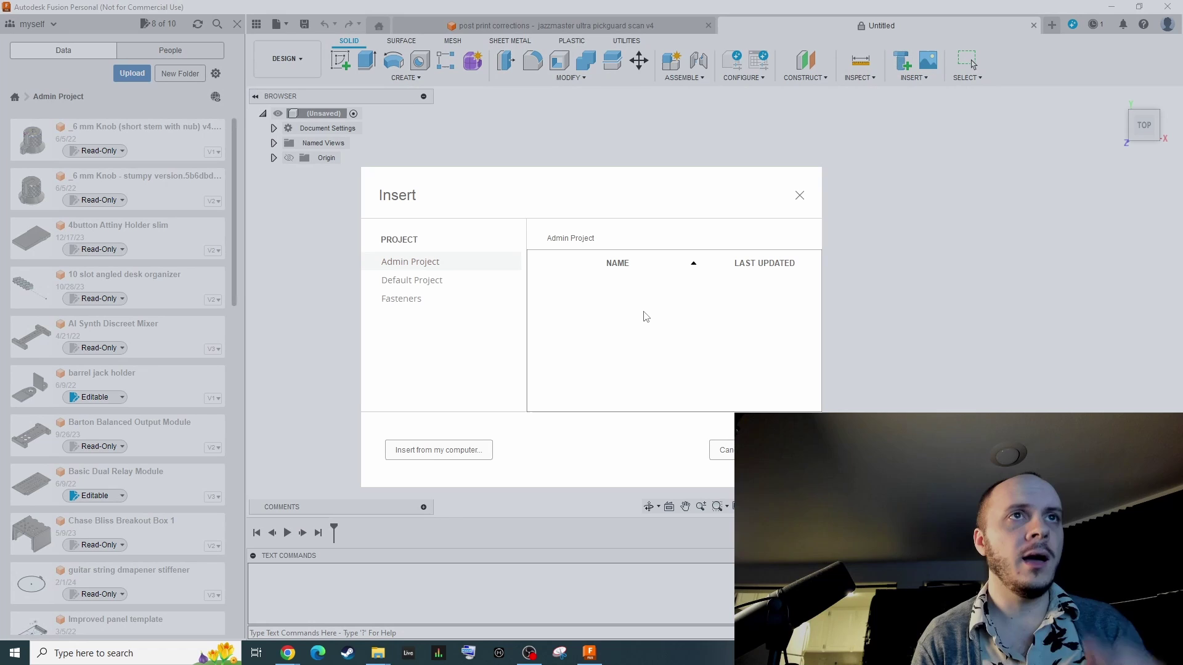
left_click(491, 448)
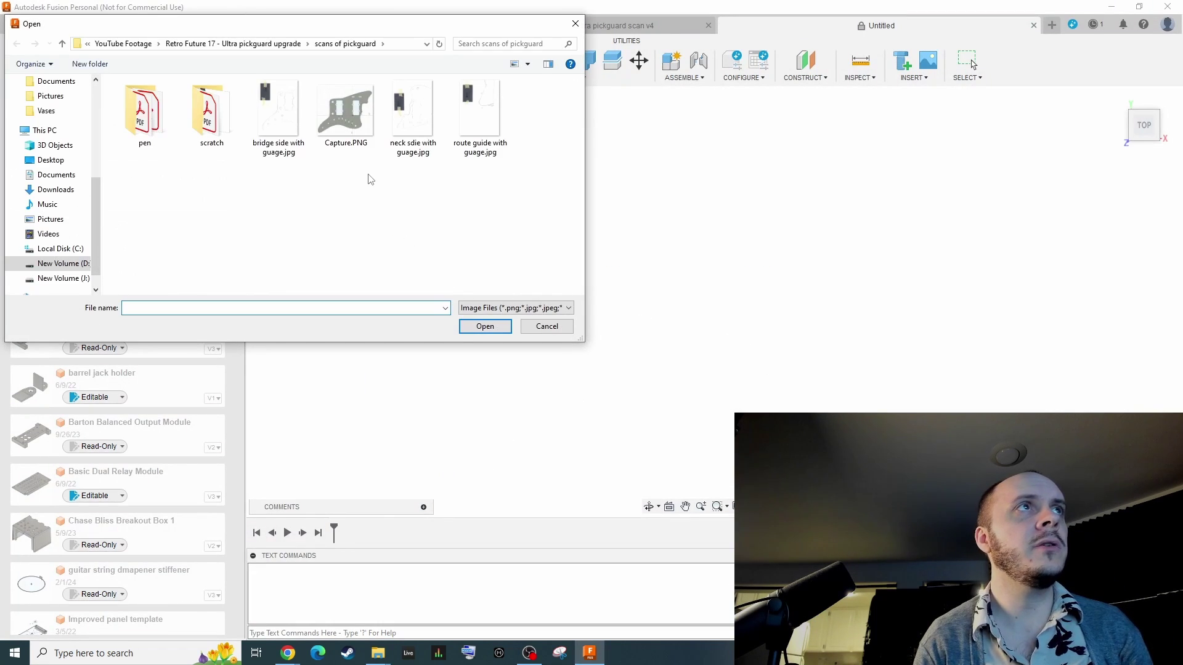
double_click(278, 109)
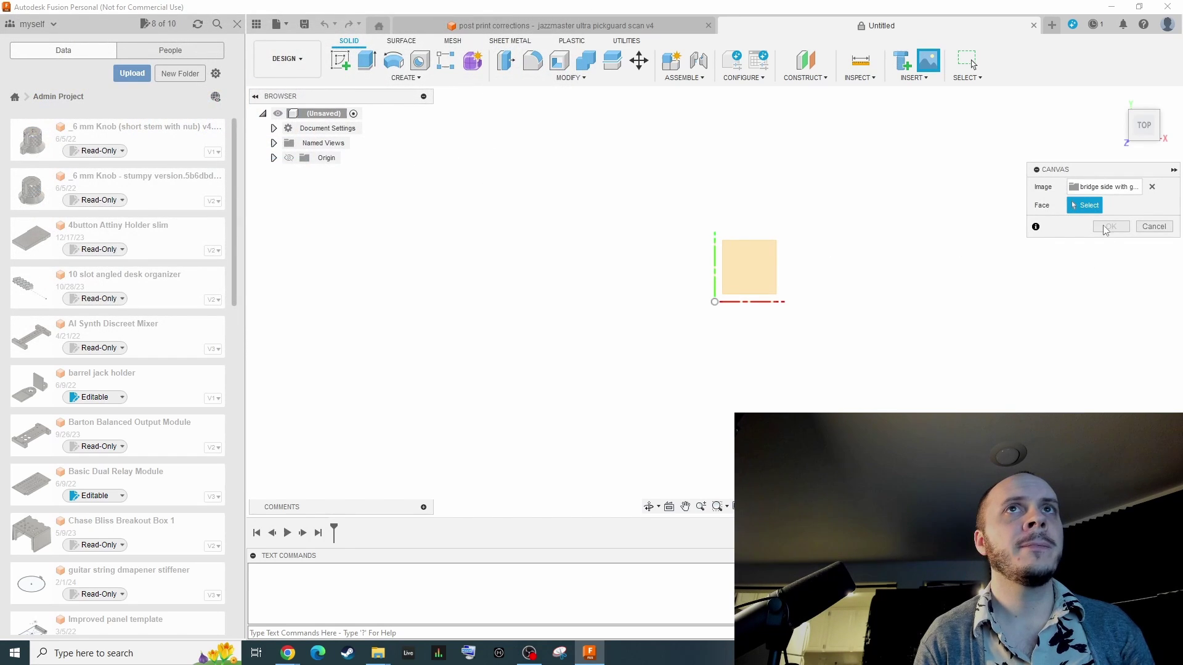
left_click(757, 273)
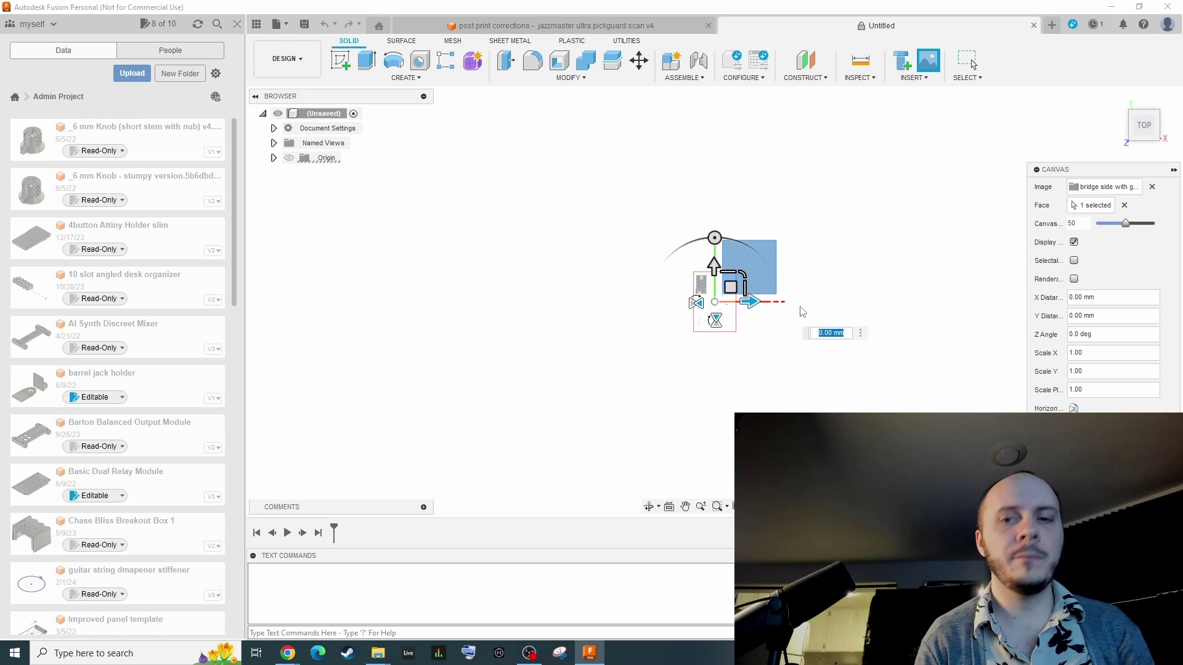
Step: Commit the 'bridge side with guage' canvas and zoom in on the ruler gauge and pickguard outline
key("Return")
scroll(737, 290, "up", 5)
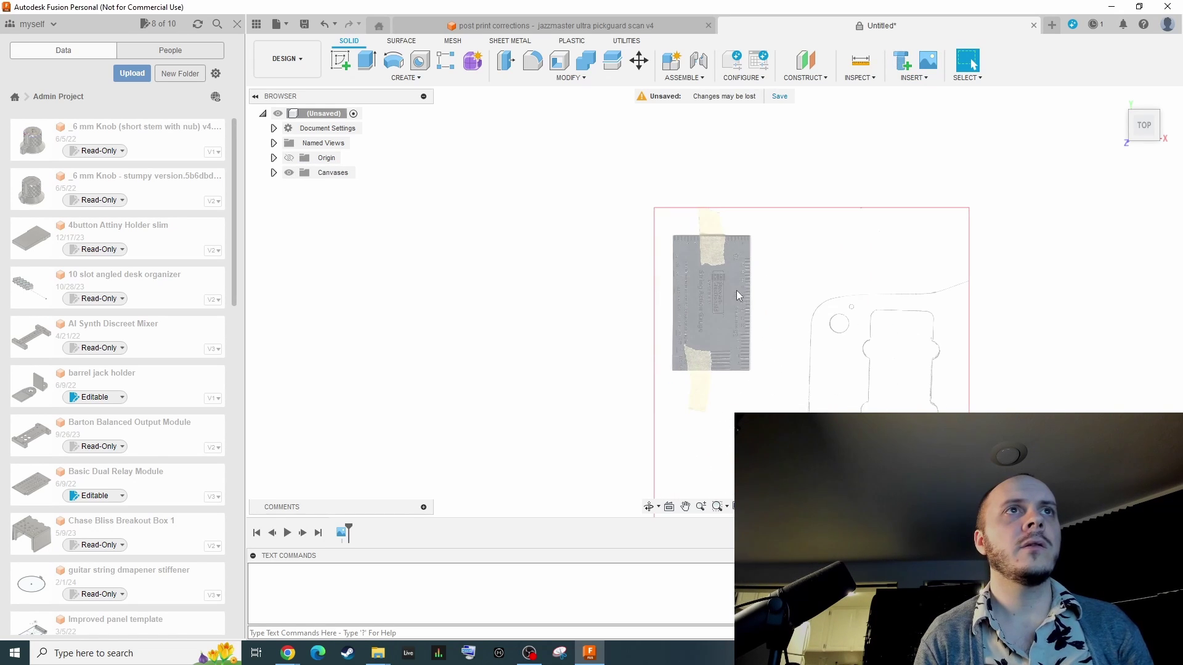
scroll(760, 311, "up", 4)
scroll(764, 345, "down", 5)
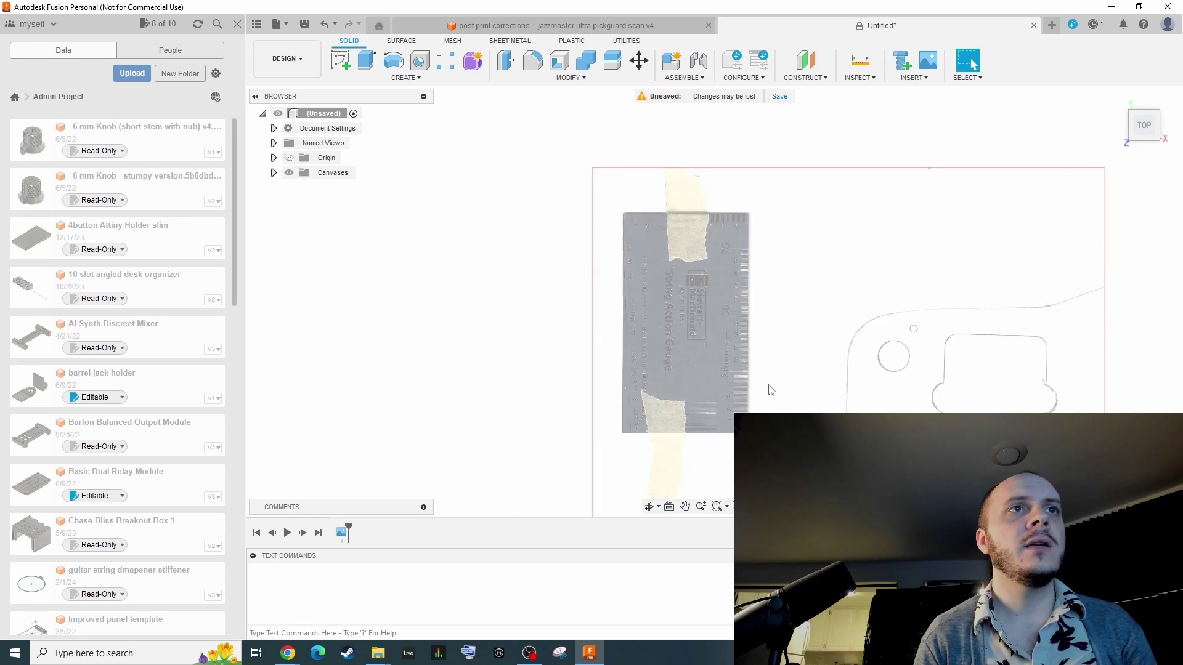
scroll(872, 388, "up", 3)
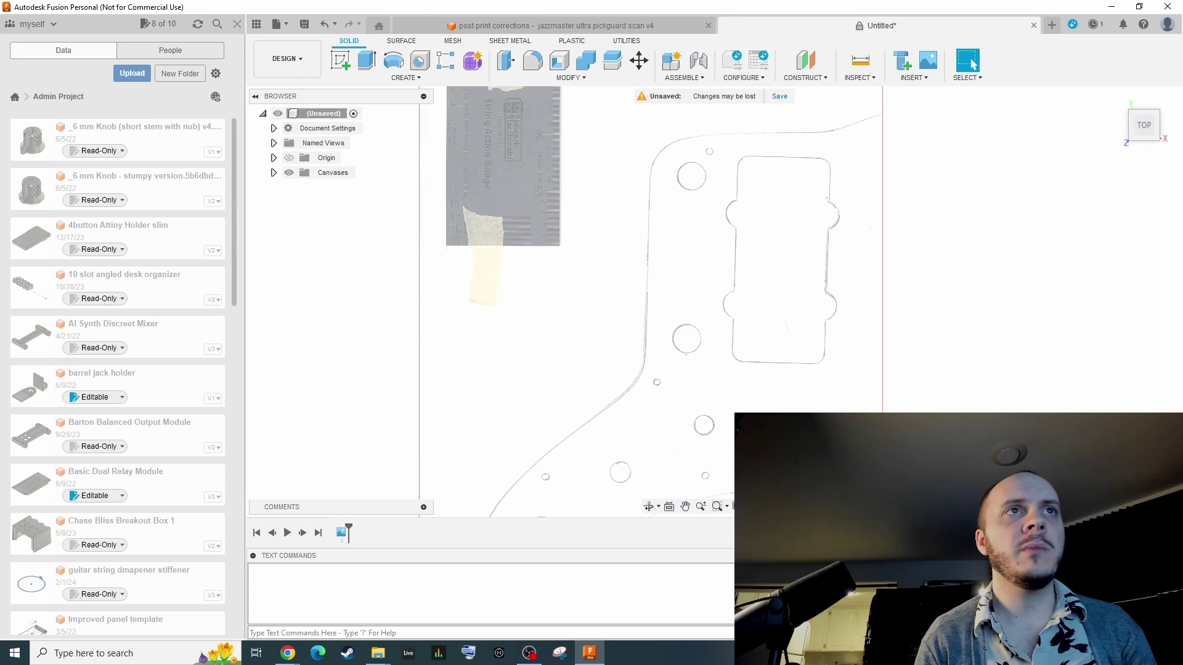
scroll(875, 373, "down", 2)
scroll(654, 250, "up", 2)
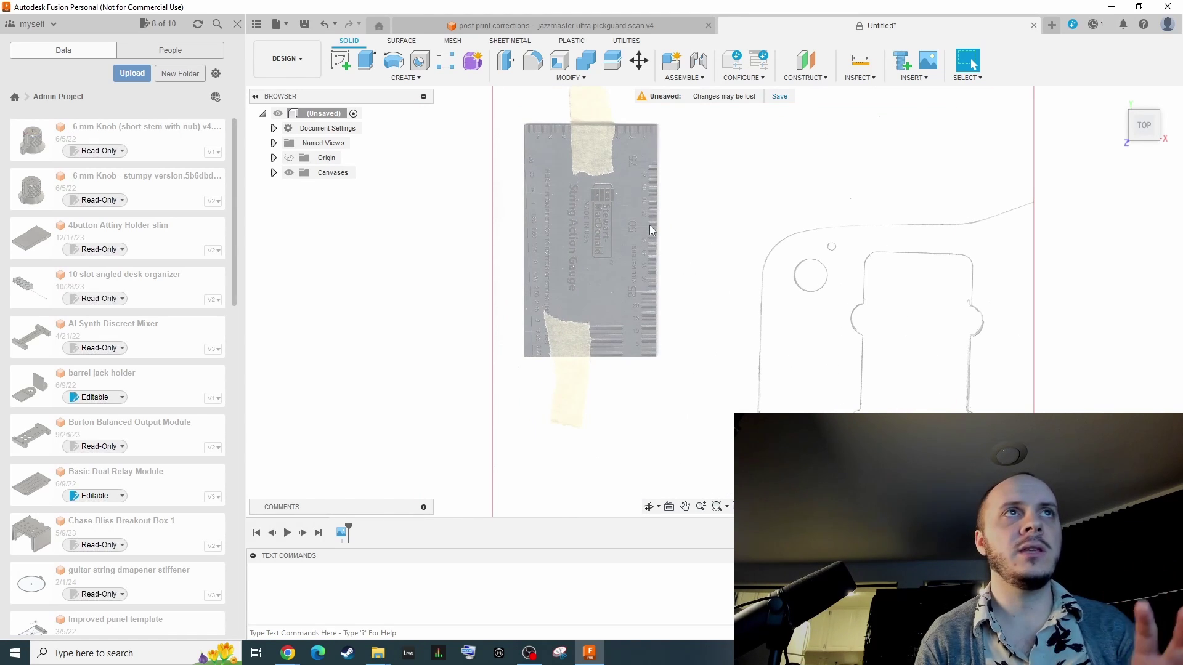
scroll(650, 224, "up", 4)
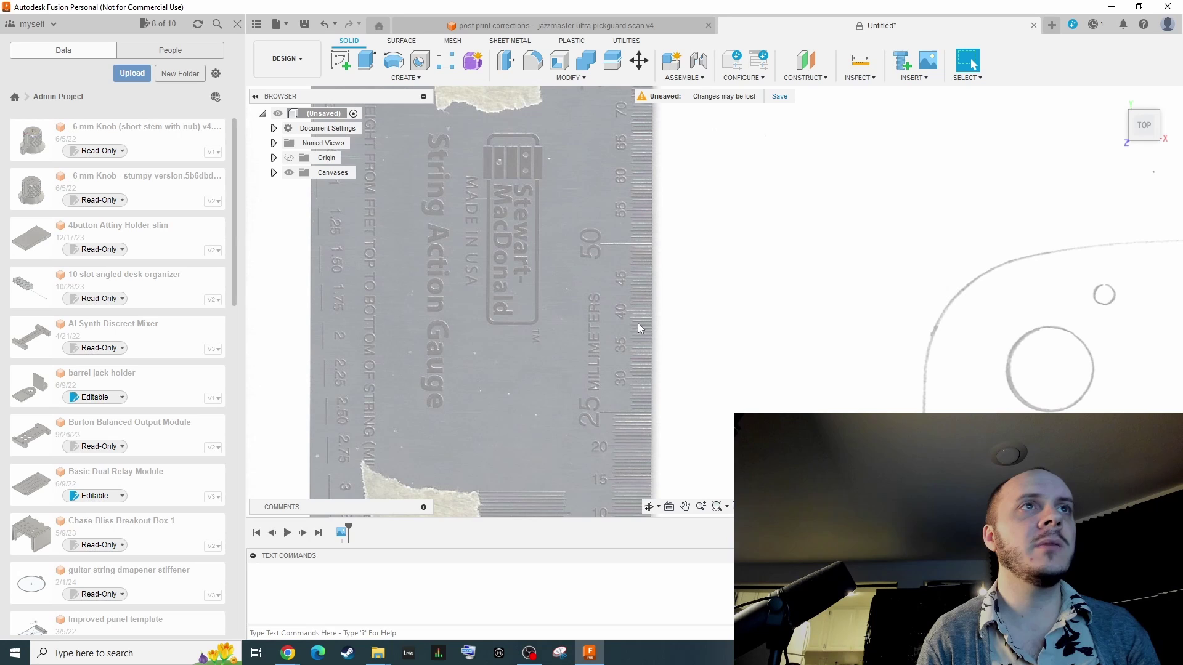
scroll(645, 348, "down", 2)
scroll(645, 351, "down", 3)
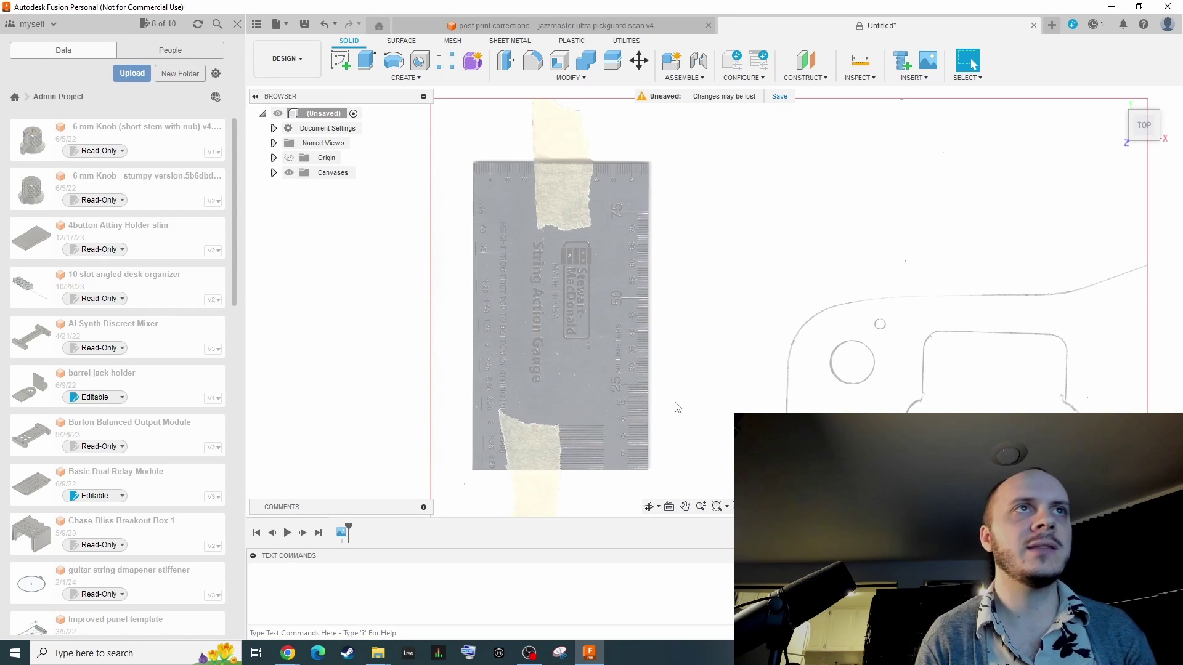
scroll(672, 400, "down", 2)
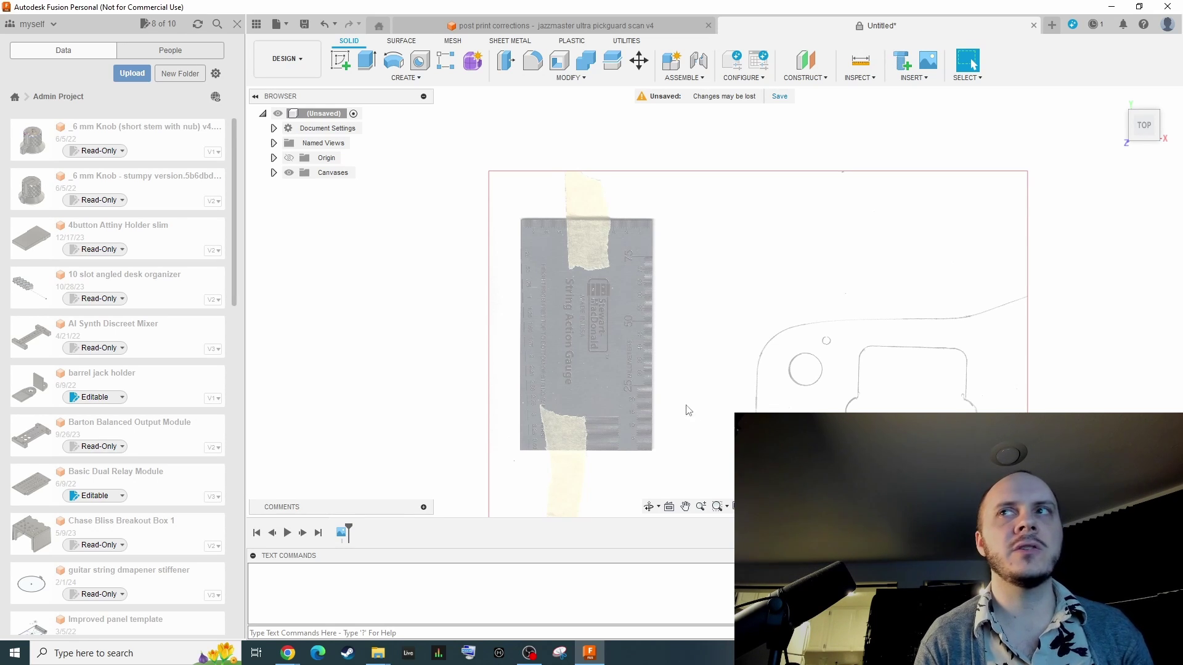
scroll(678, 470, "up", 2)
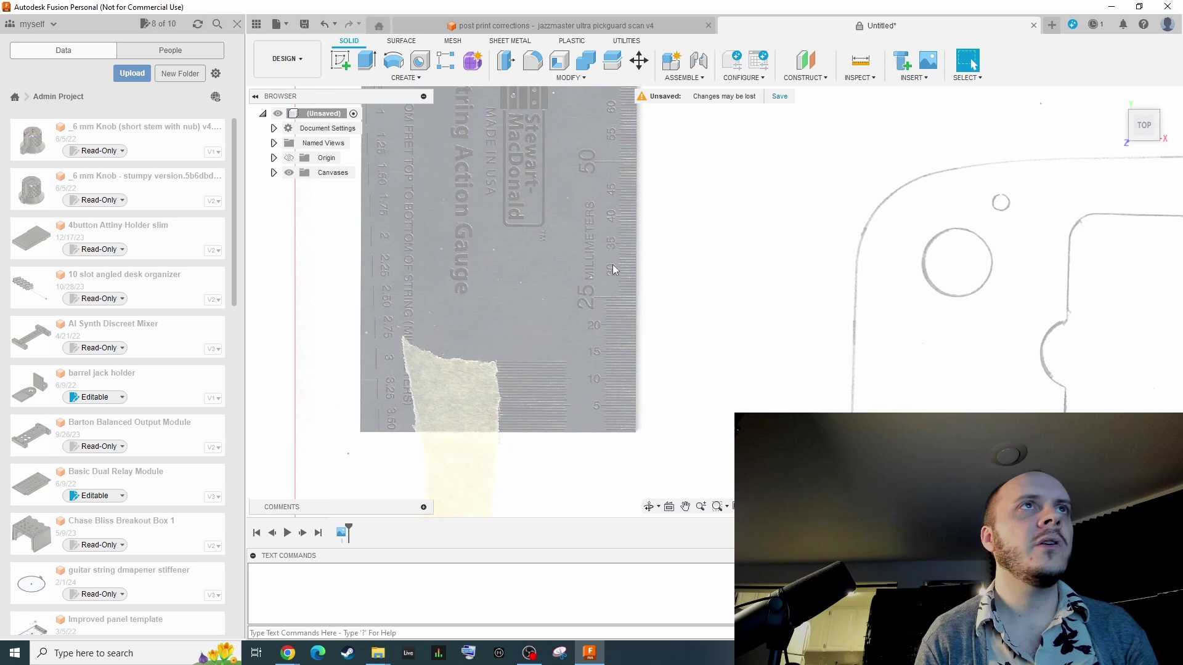
Step: Start calibrating the 'bridge side with guage' canvas and set the first point on the ruler
left_click(274, 173)
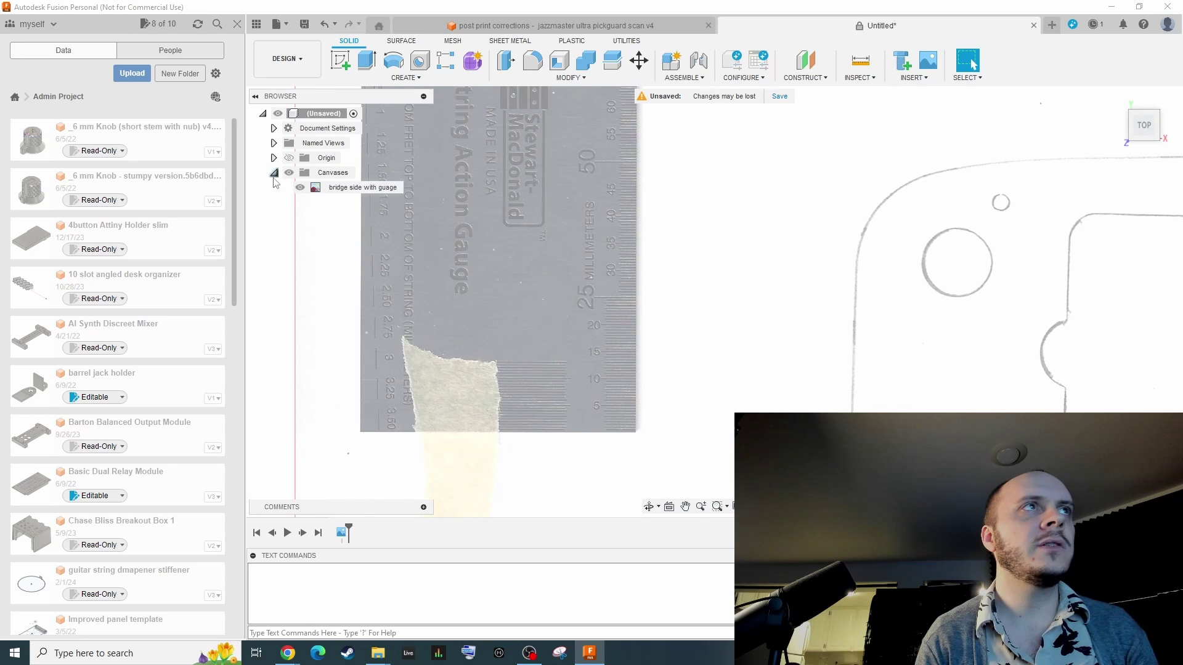
right_click(351, 195)
left_click(386, 230)
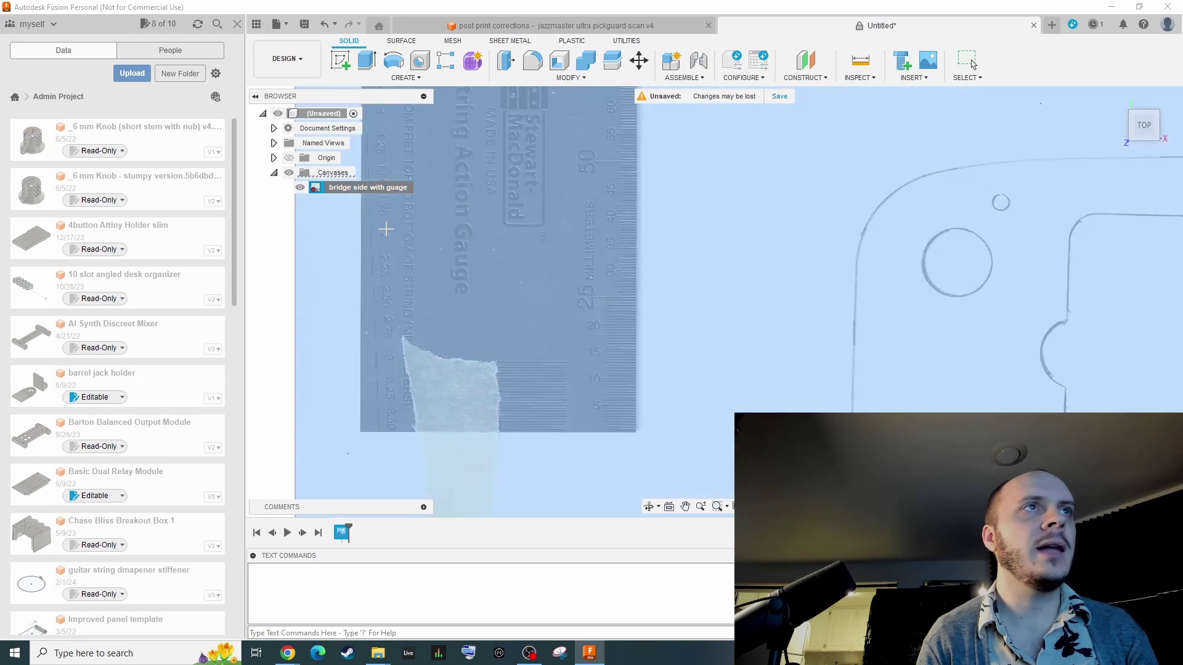
scroll(634, 472, "up", 10)
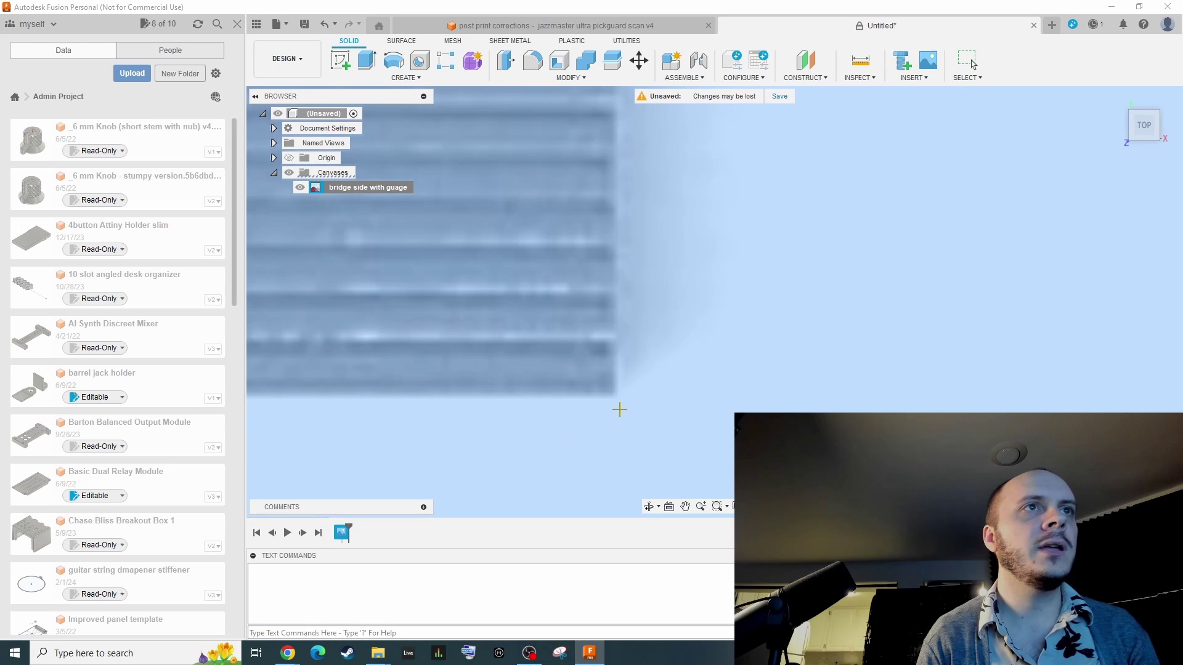
scroll(617, 404, "up", 2)
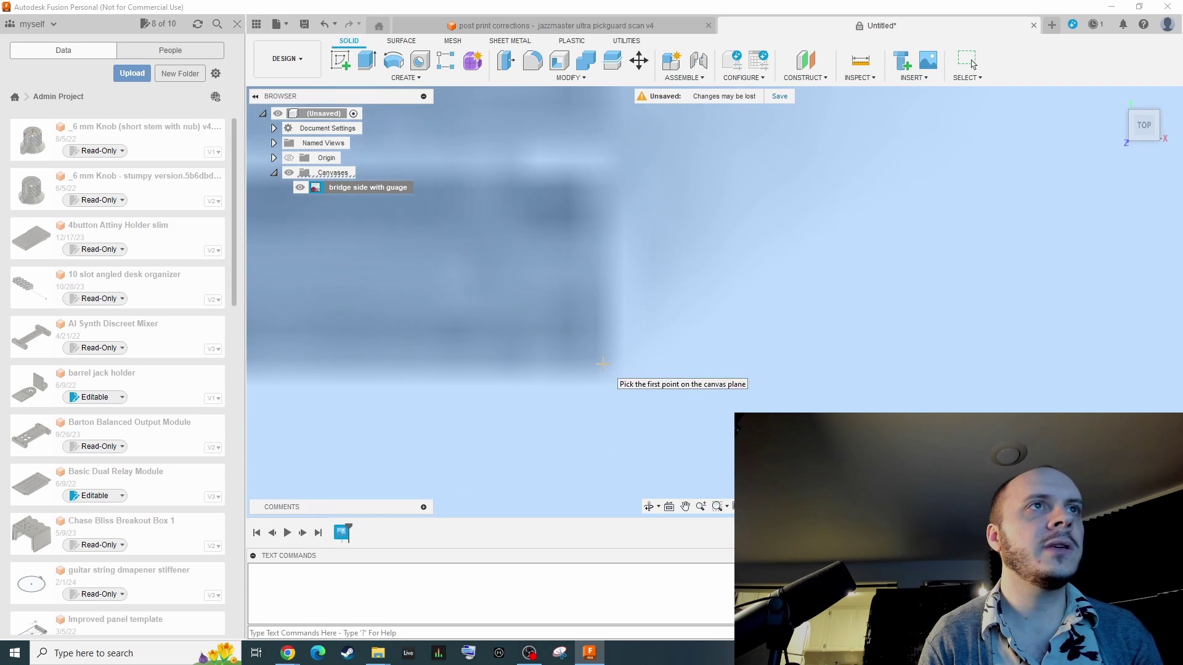
left_click(605, 367)
Step: Set the second ruler calibration point and apply a 50 mm calibration distance
scroll(617, 373, "down", 5)
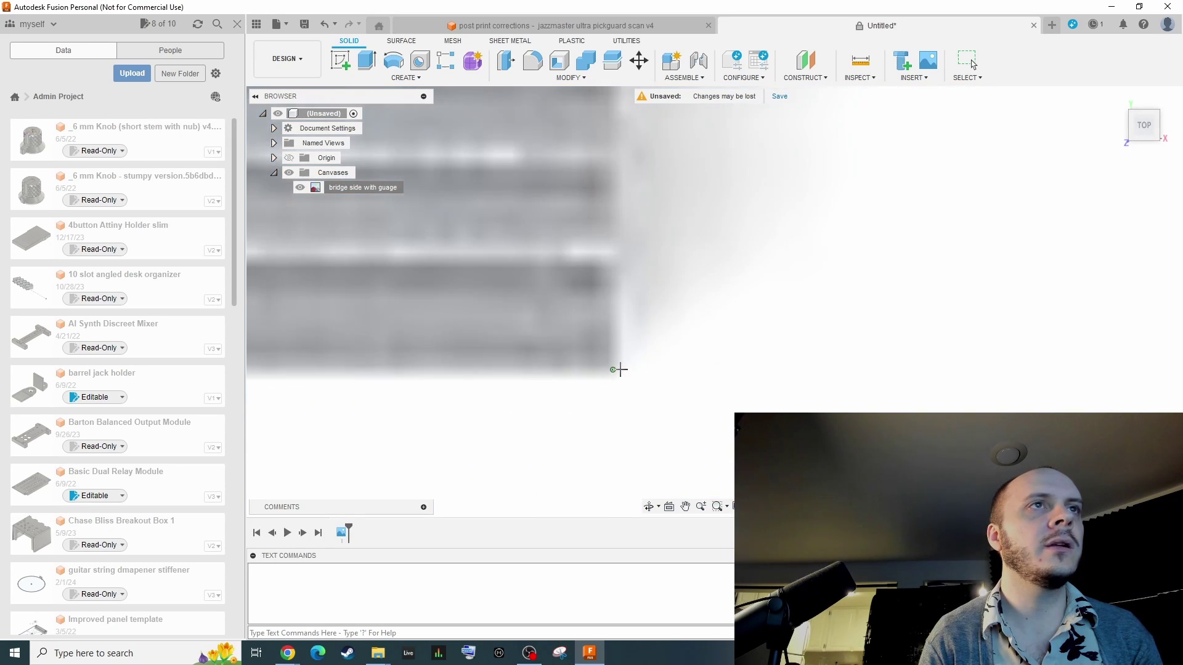
left_click(686, 506)
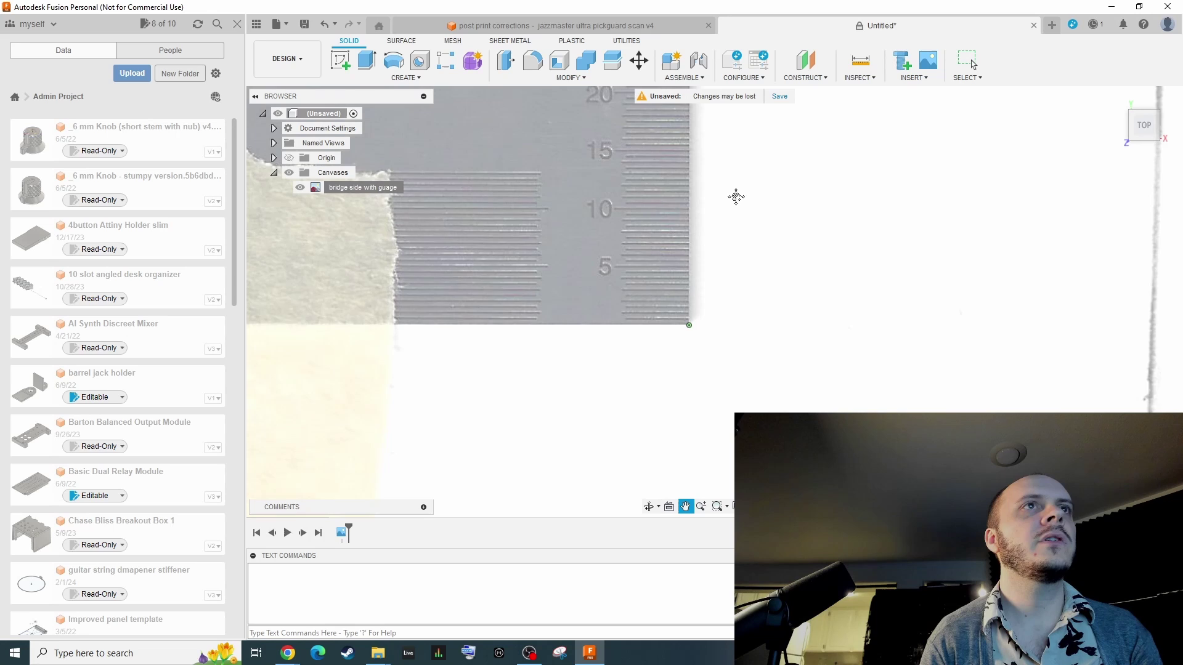
left_click_drag(735, 196, 739, 252)
scroll(716, 182, "up", 10)
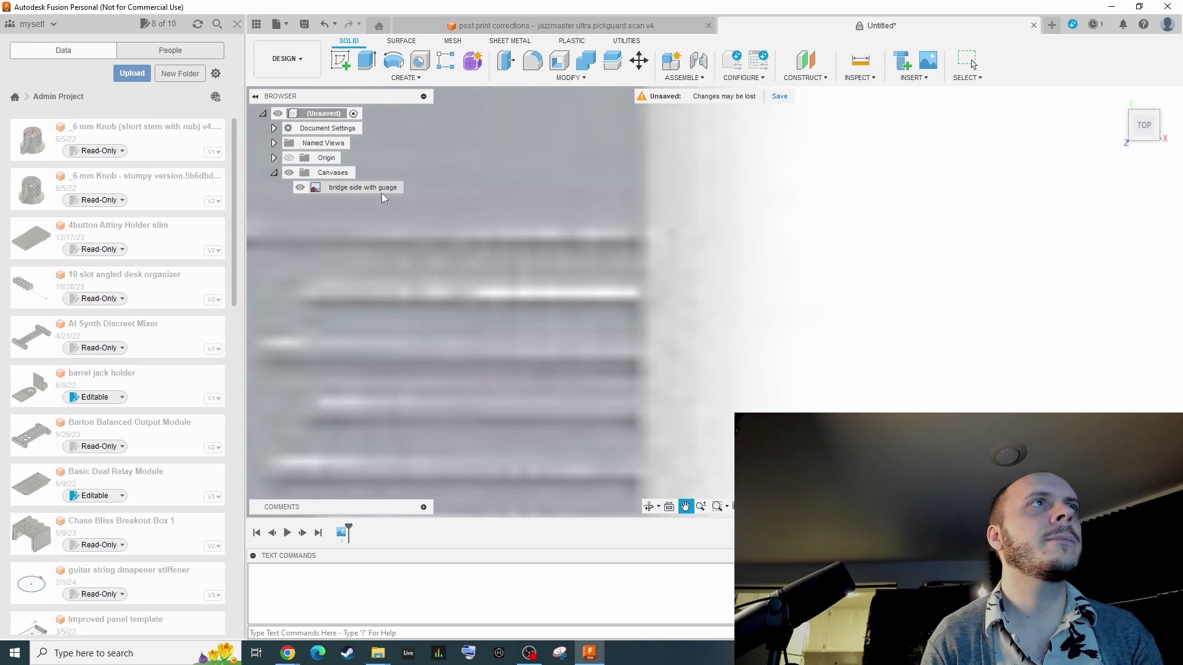
left_click(650, 233)
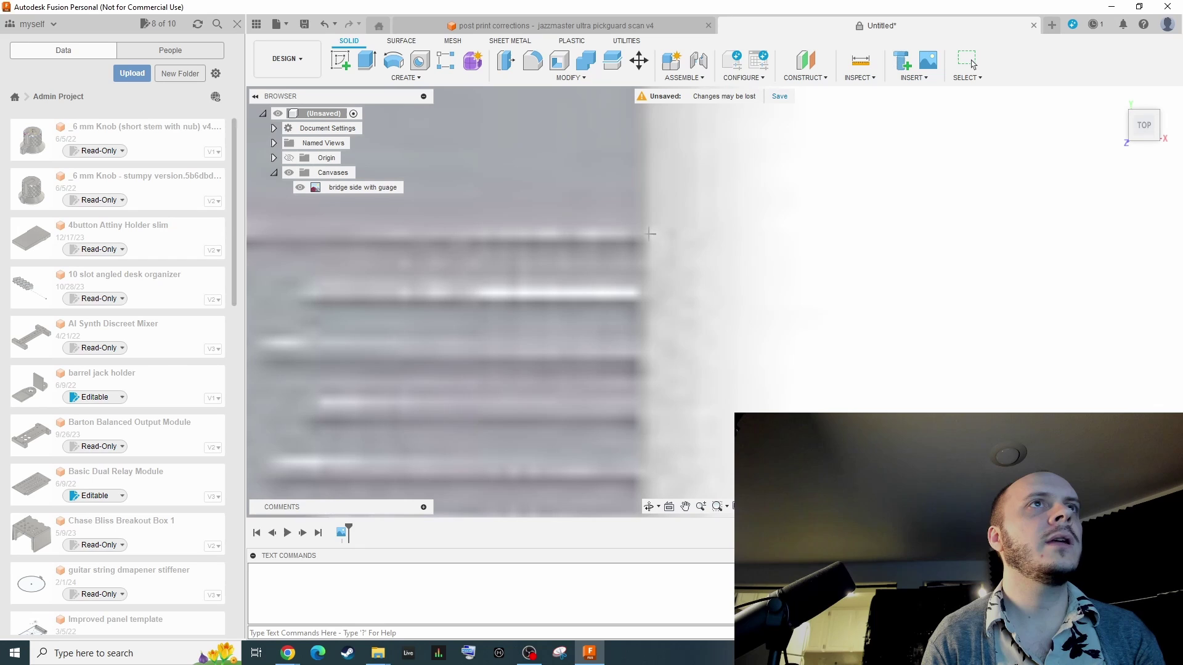
left_click(649, 234)
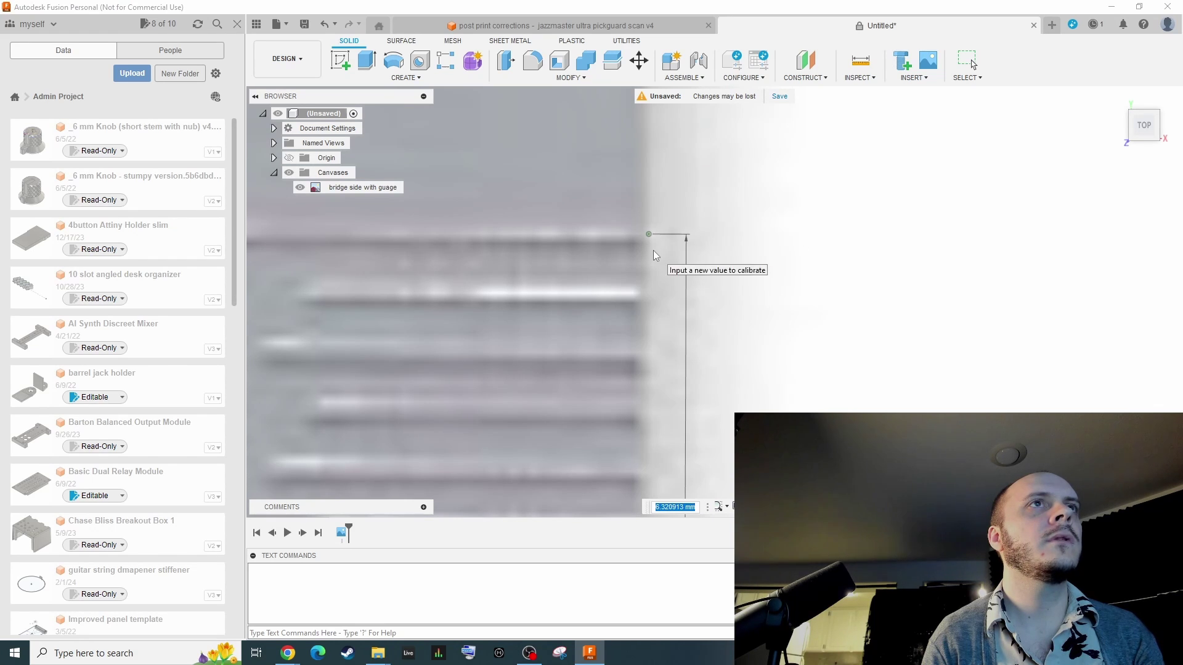
type("50")
key("Return")
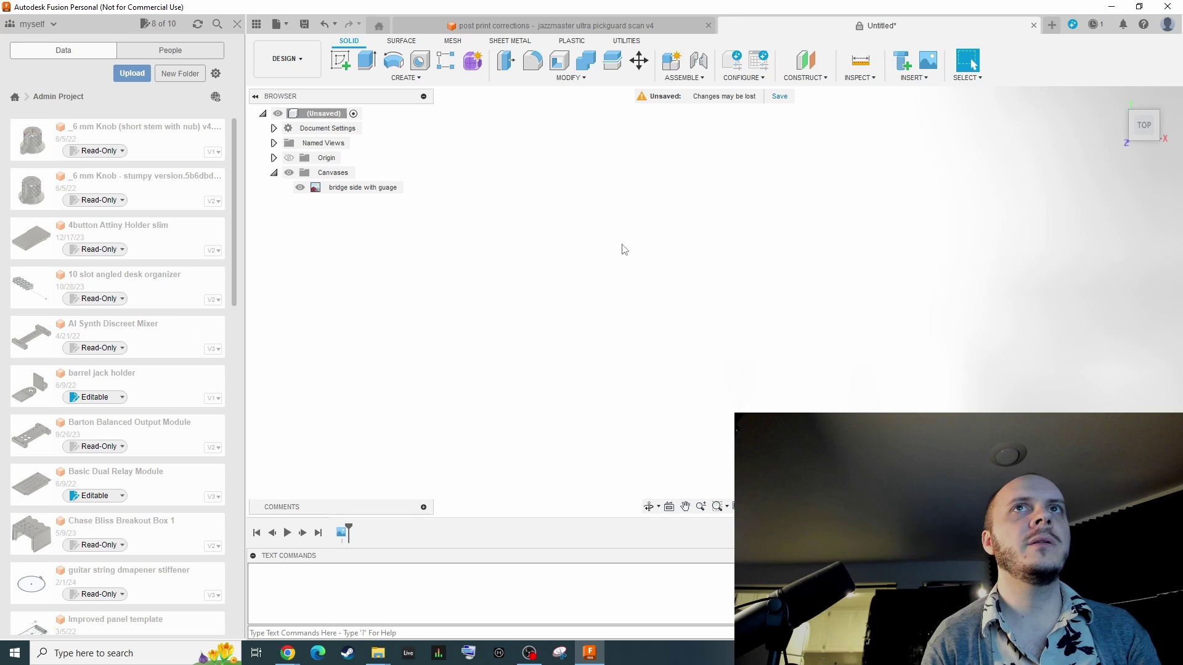
Step: Zoom around the calibrated canvas and return to the jazzmaster pickguard scan design
scroll(612, 242, "down", 10)
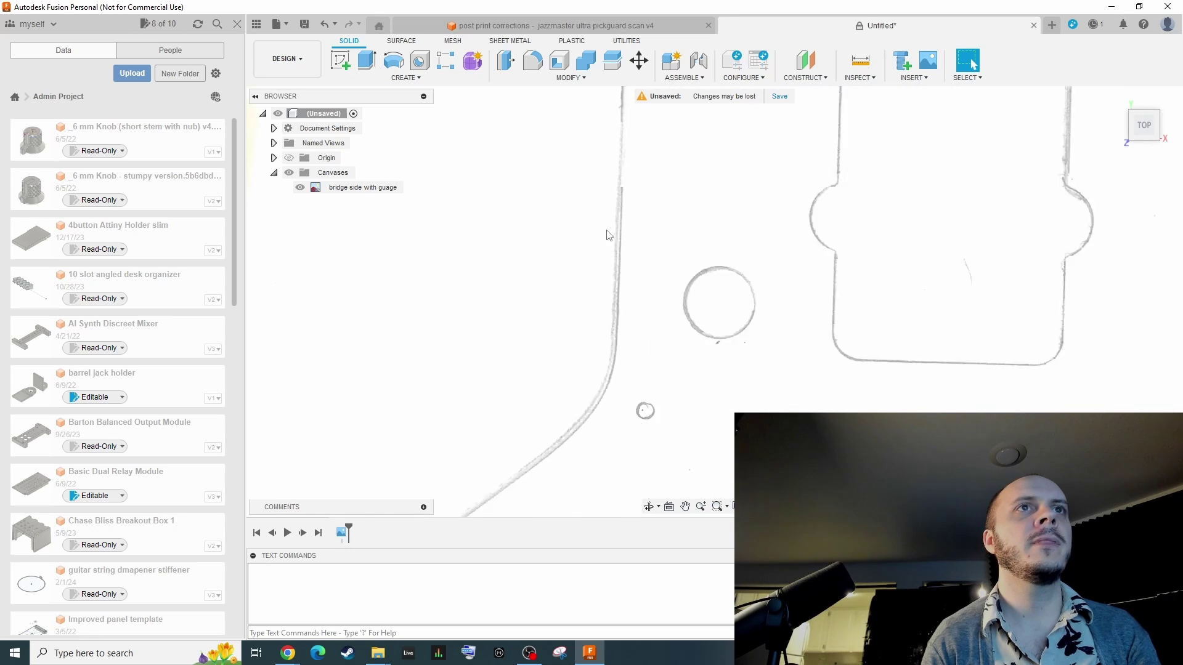
scroll(622, 133, "up", 4)
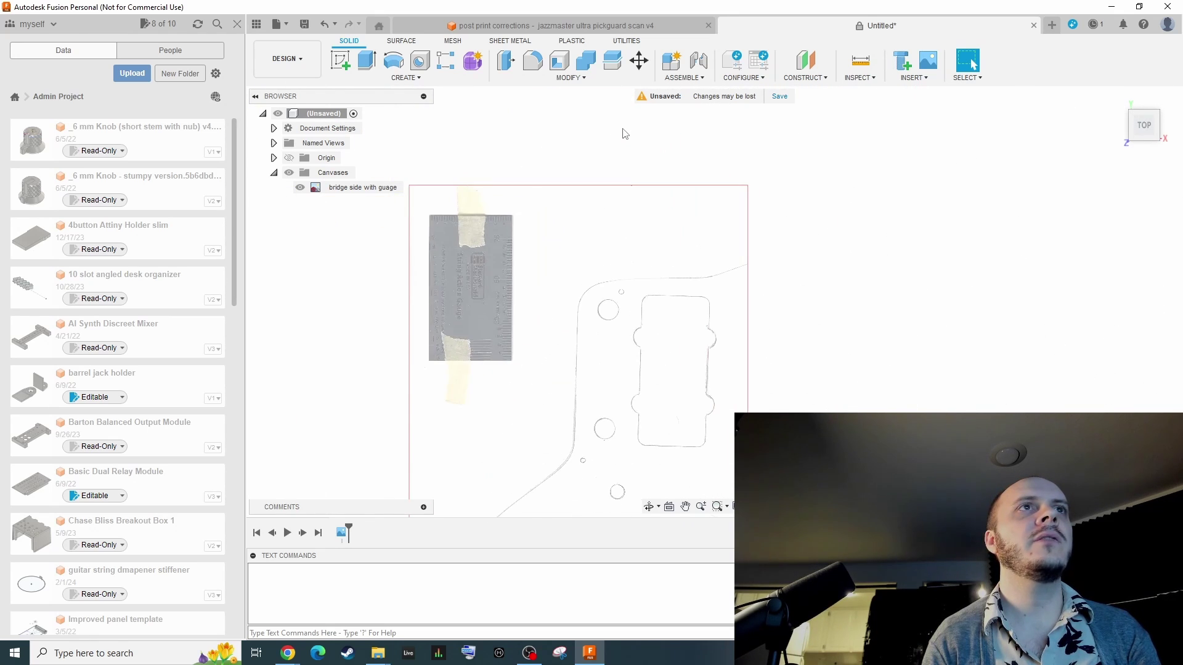
scroll(763, 223, "down", 2)
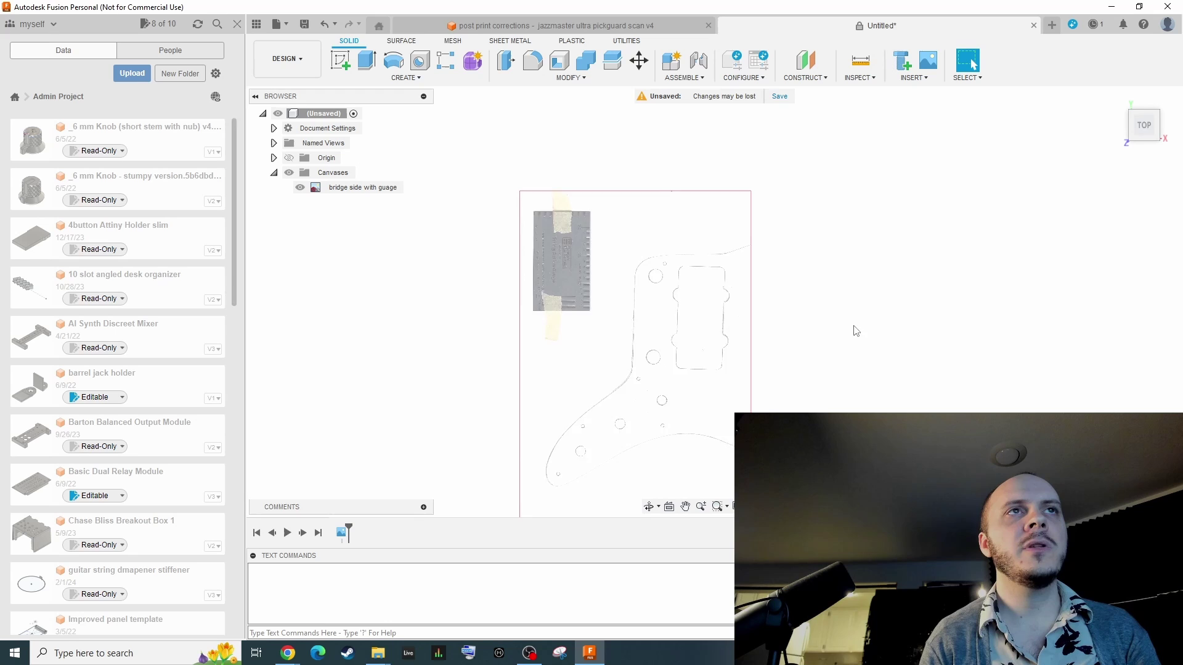
scroll(860, 308, "down", 1)
scroll(894, 437, "up", 3)
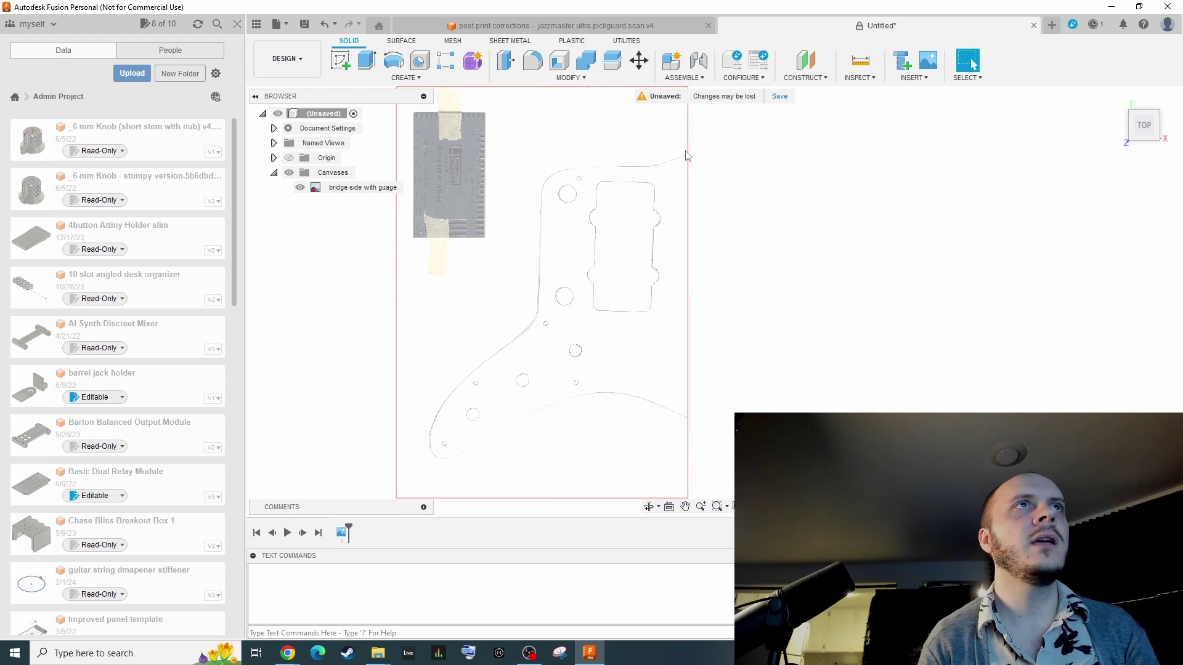
left_click(617, 25)
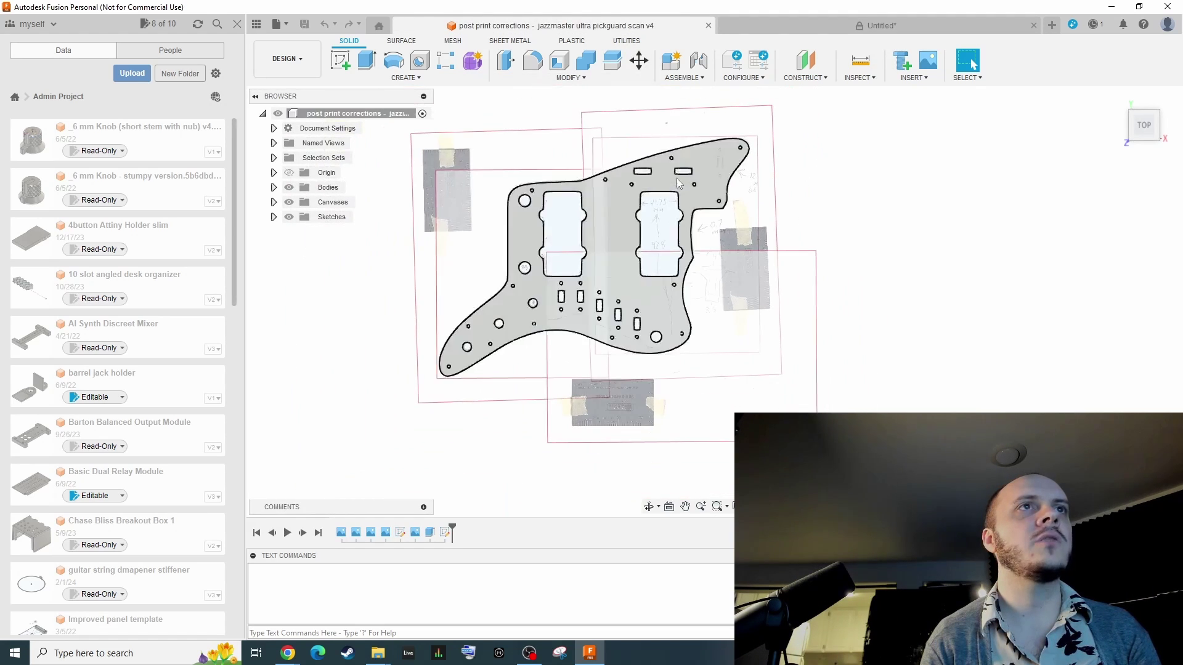
Step: Zoom in on the pickup cavity outlines over the scanned canvases
scroll(618, 222, "up", 3)
scroll(650, 234, "down", 2)
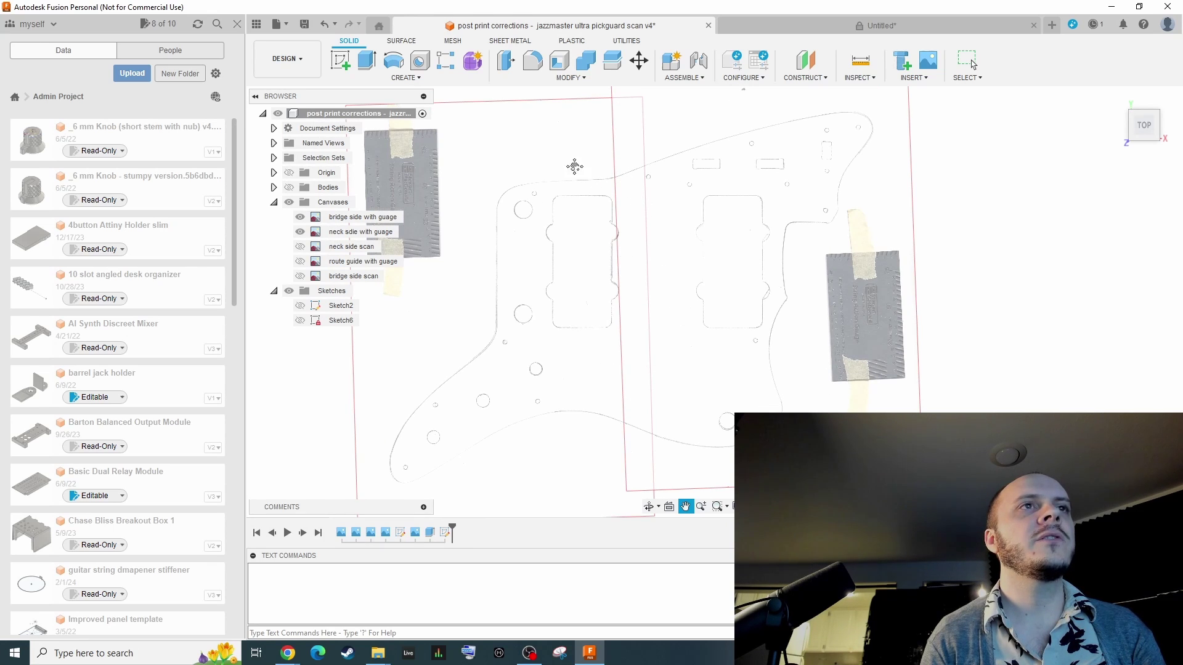
scroll(629, 259, "up", 4)
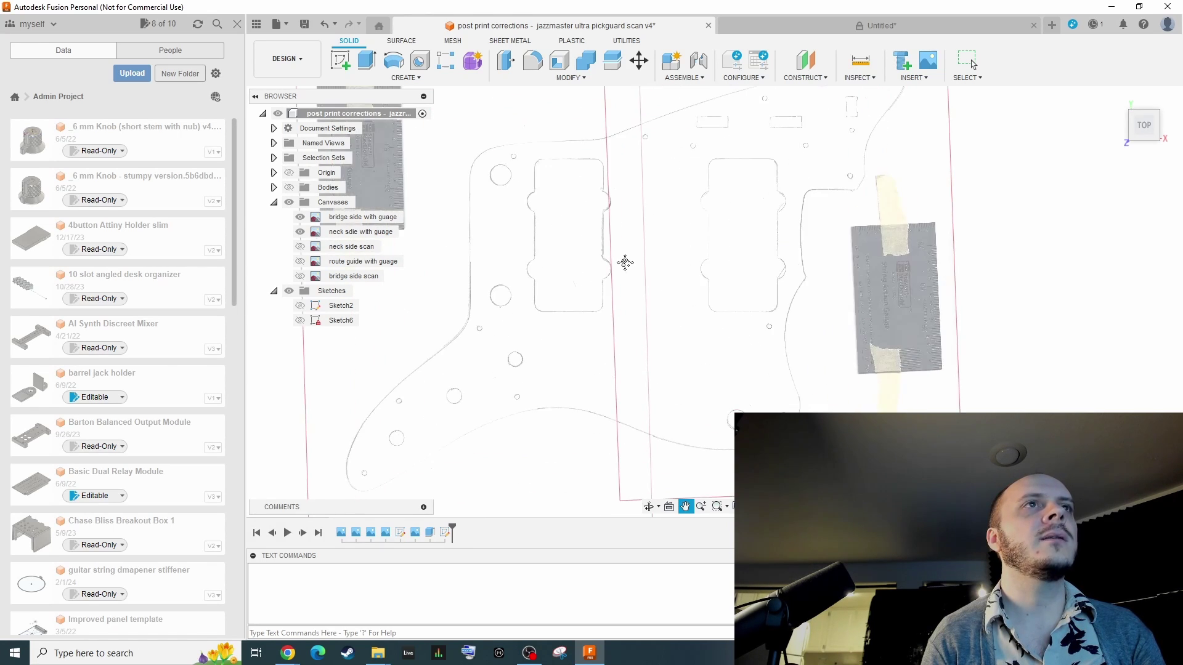
scroll(502, 131, "up", 1)
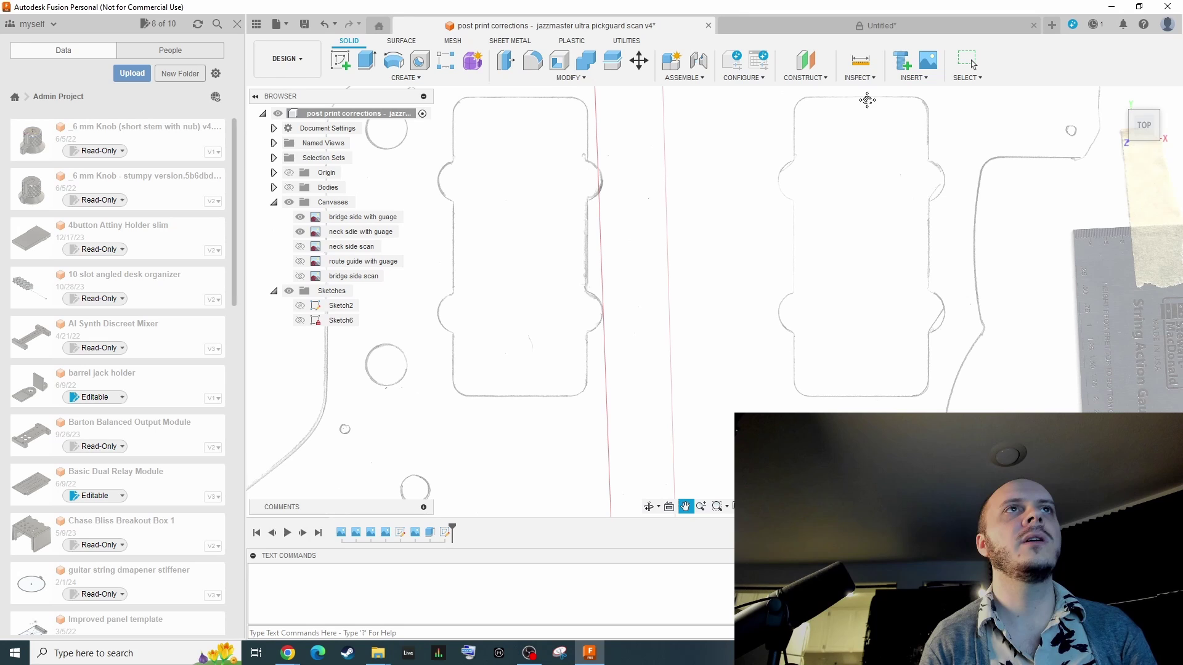
scroll(766, 146, "down", 2)
scroll(853, 112, "up", 2)
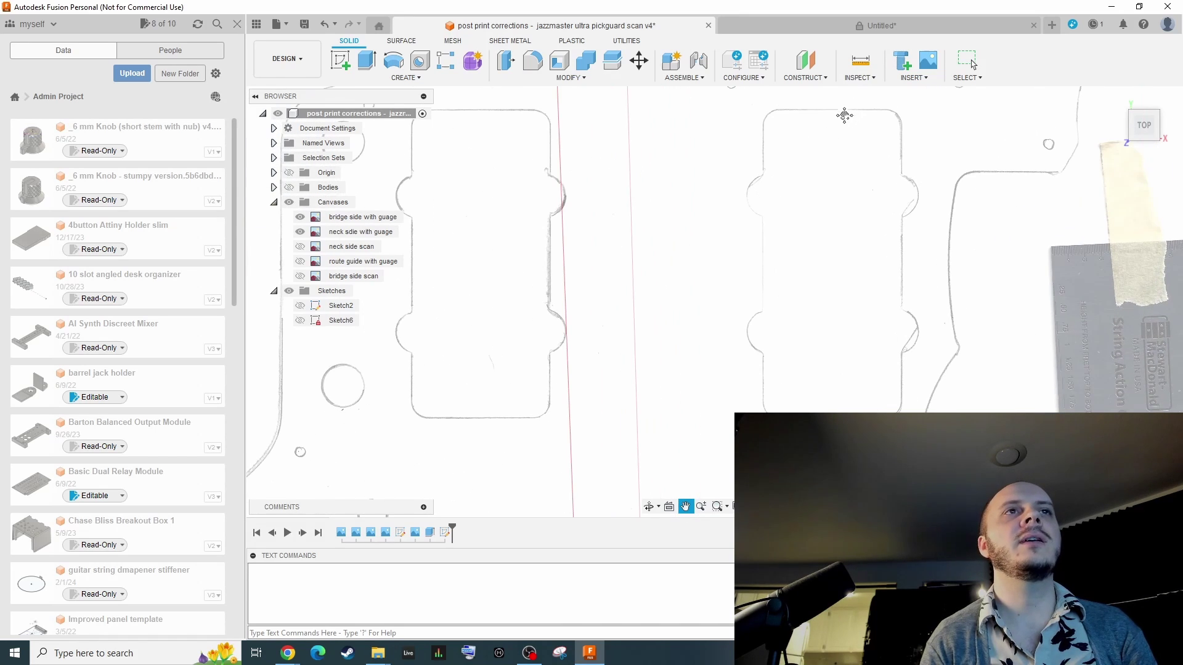
scroll(721, 156, "down", 1)
Step: Show Sketch2 and zoom in on the scanned screw hole
left_click(301, 305)
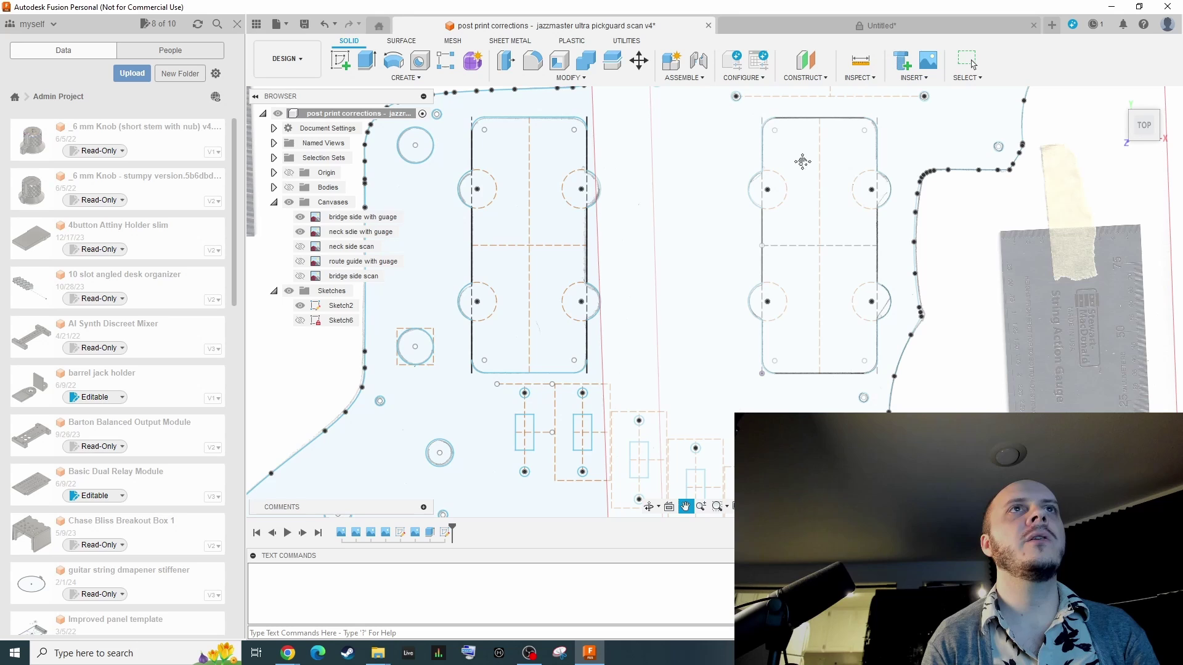
scroll(879, 118, "down", 3)
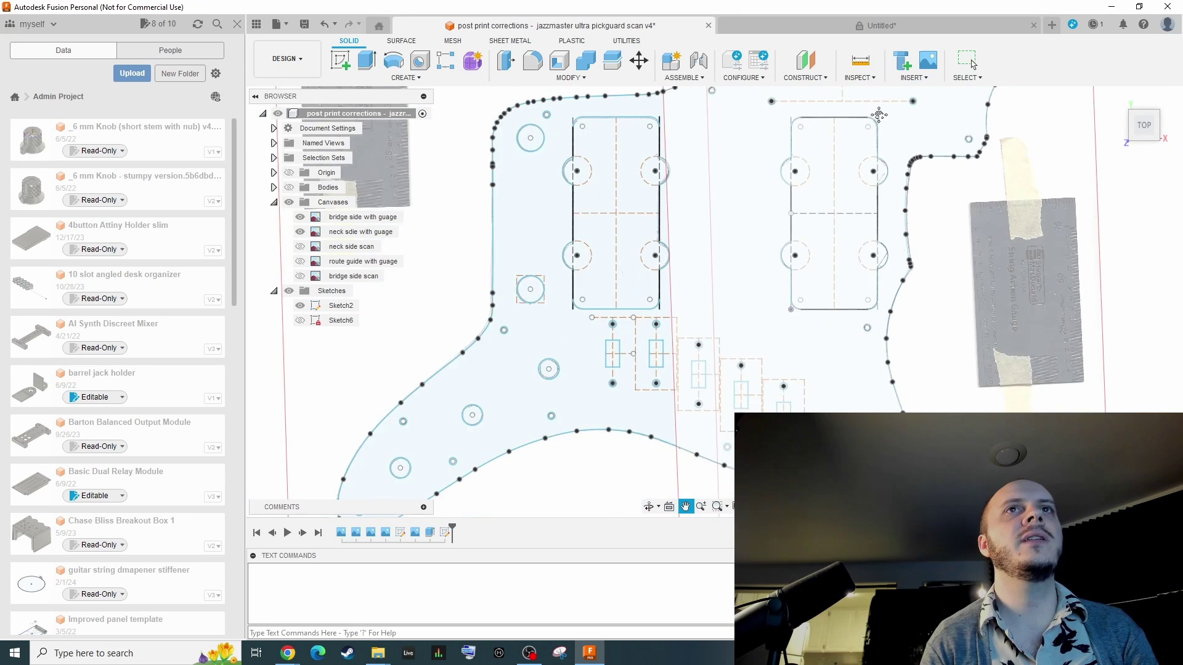
scroll(952, 130, "up", 5)
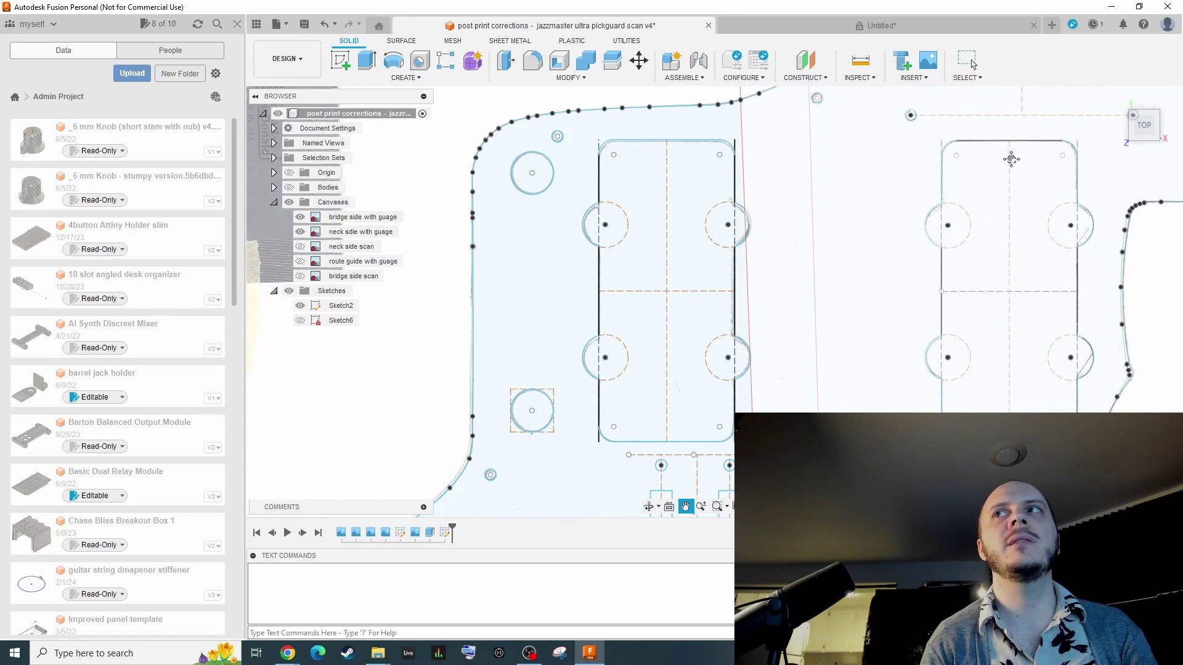
scroll(991, 164, "down", 1)
scroll(959, 172, "down", 3)
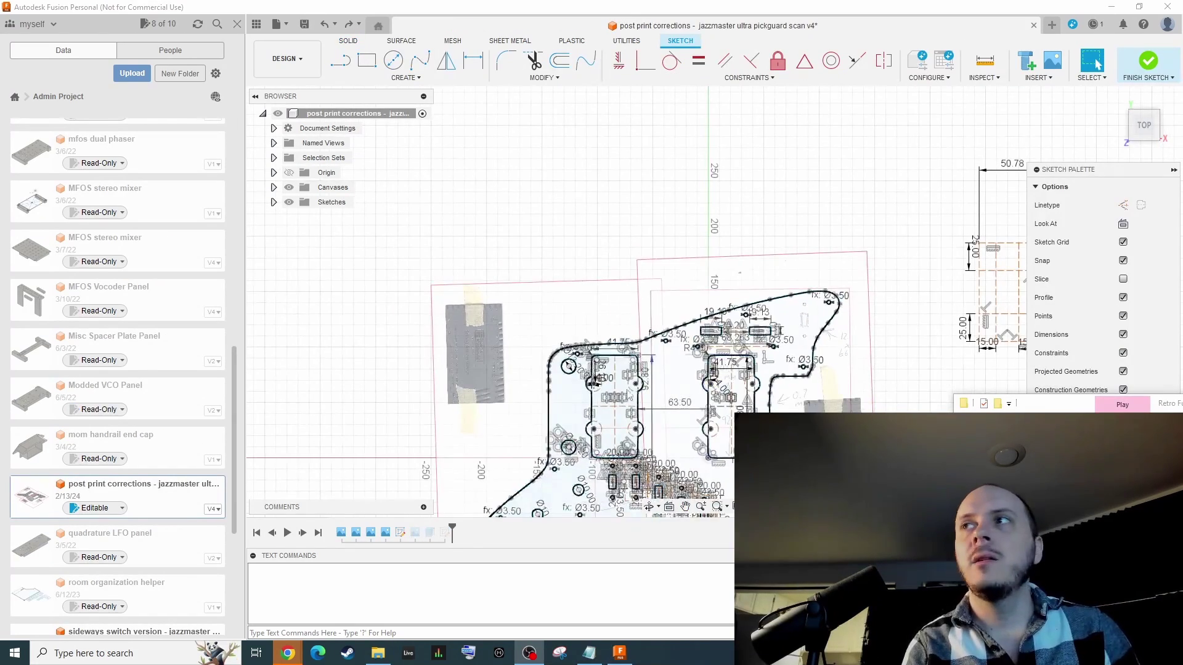
scroll(685, 349, "up", 8)
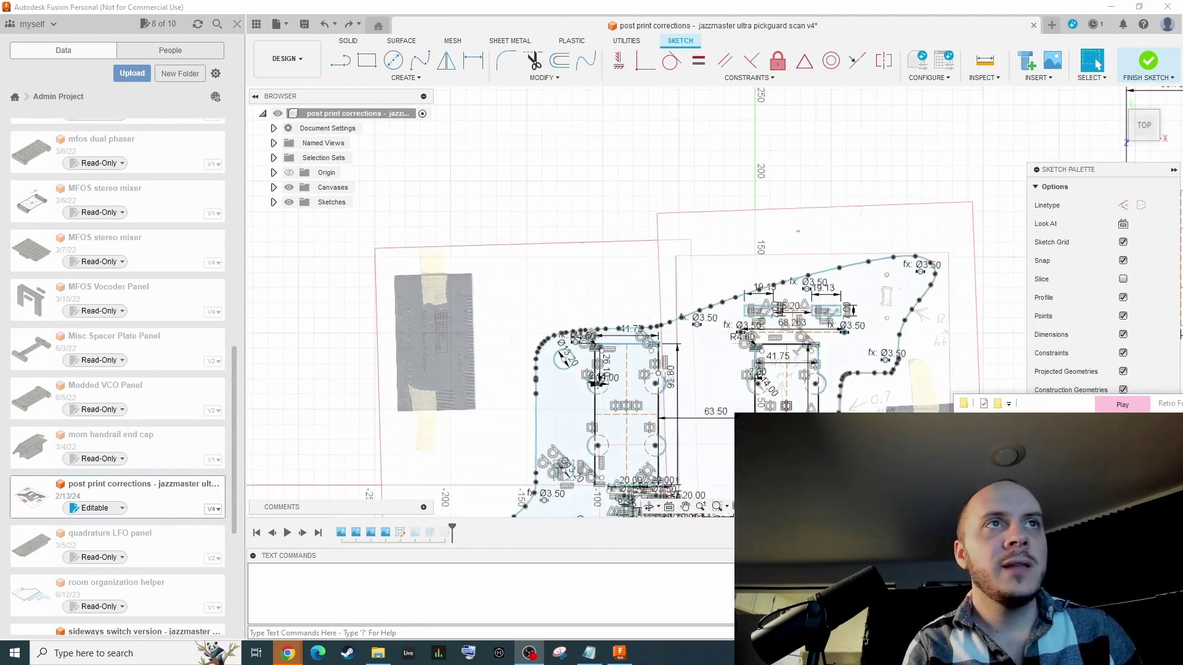
scroll(583, 282, "up", 5)
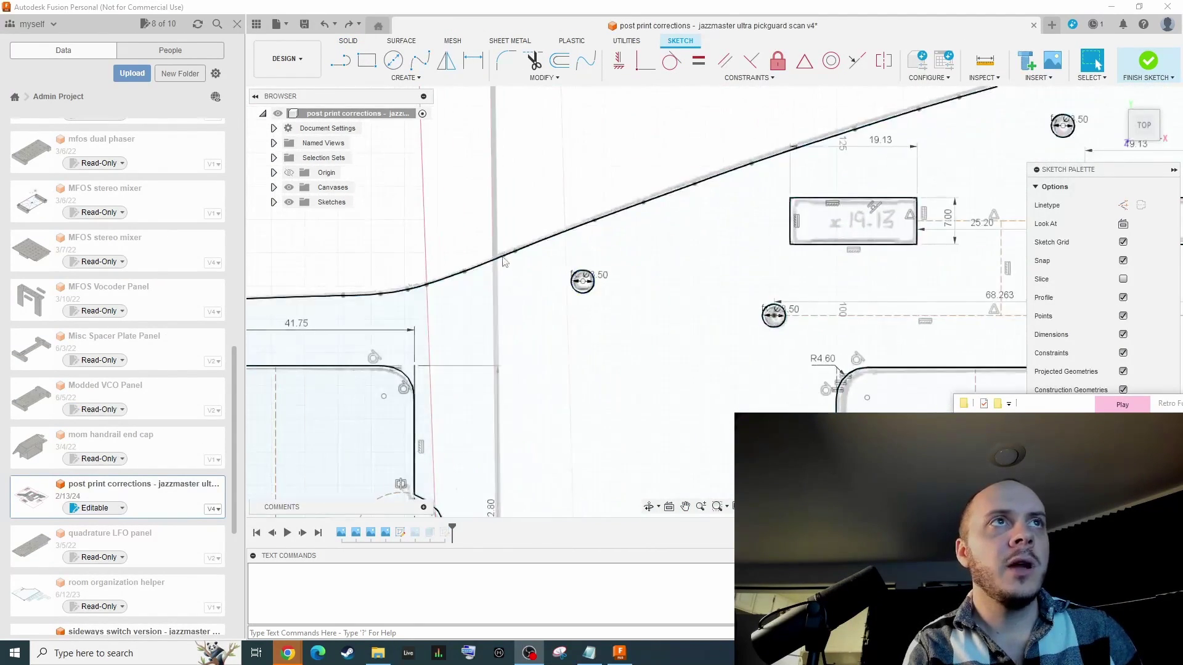
scroll(602, 300, "up", 2)
Step: Undo the stray selection, clear it, and start a circle at the scanned hole
left_click(571, 288)
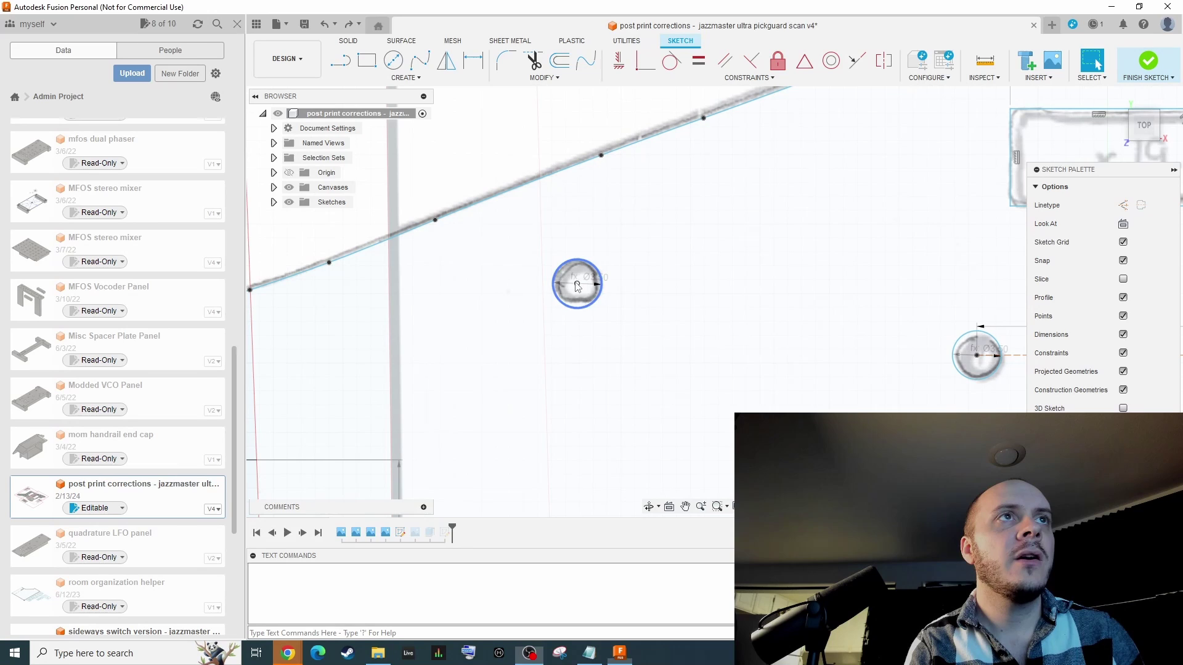
key("ctrl+z")
key("Escape")
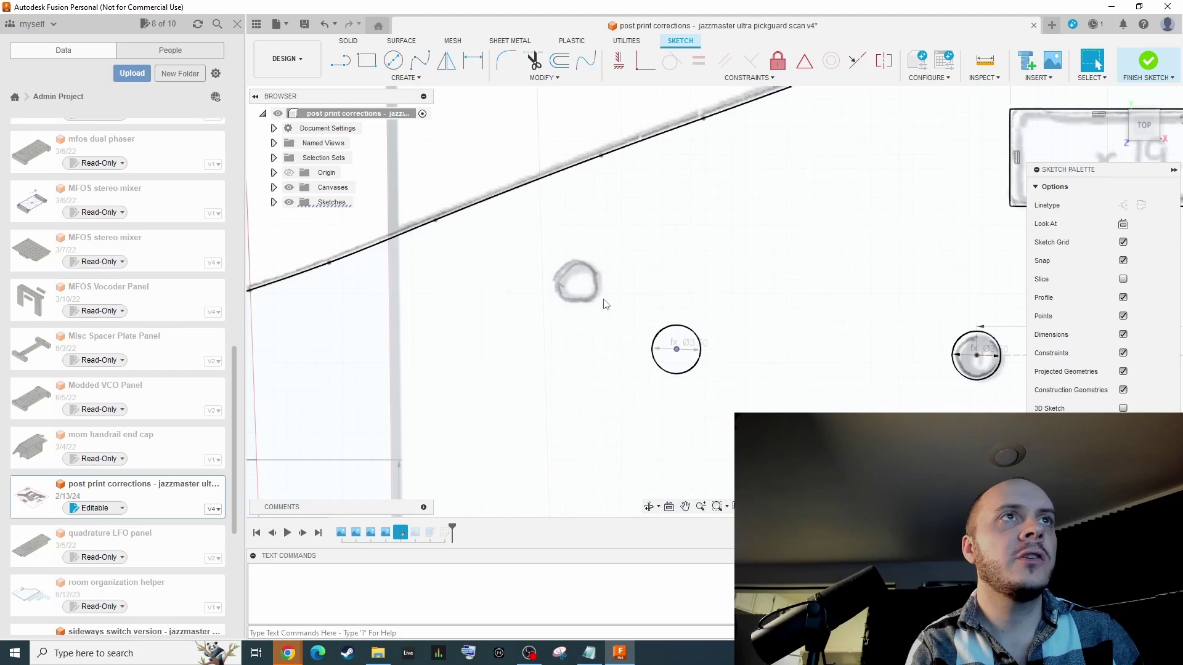
scroll(580, 288, "up", 2)
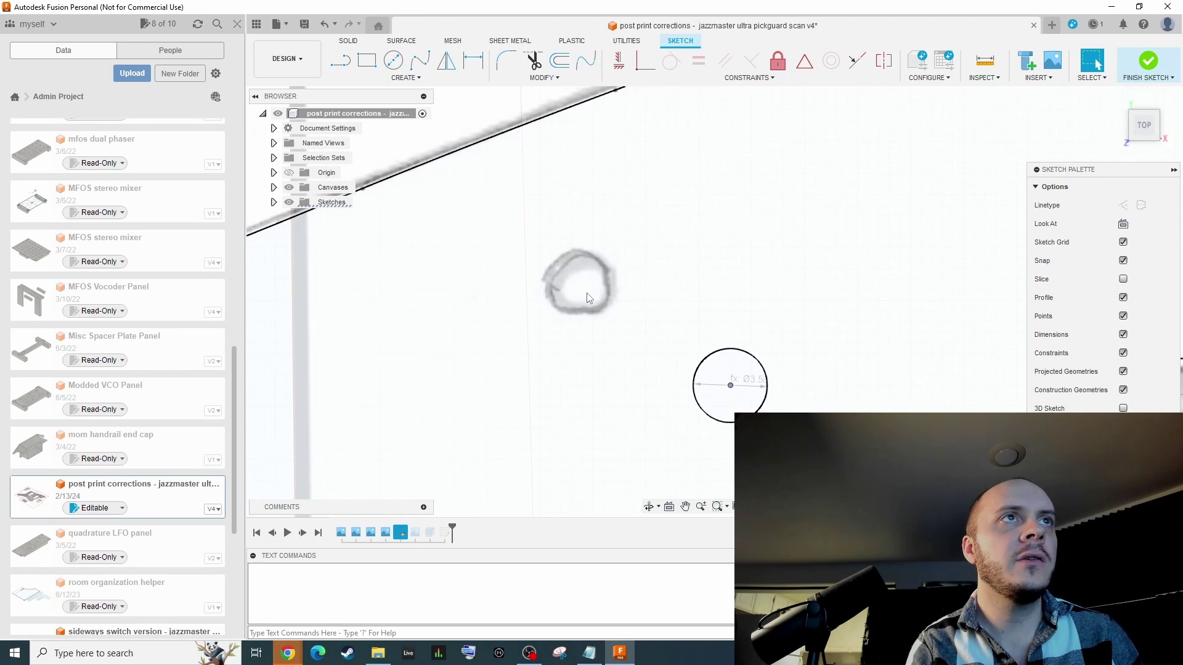
scroll(580, 294, "up", 2)
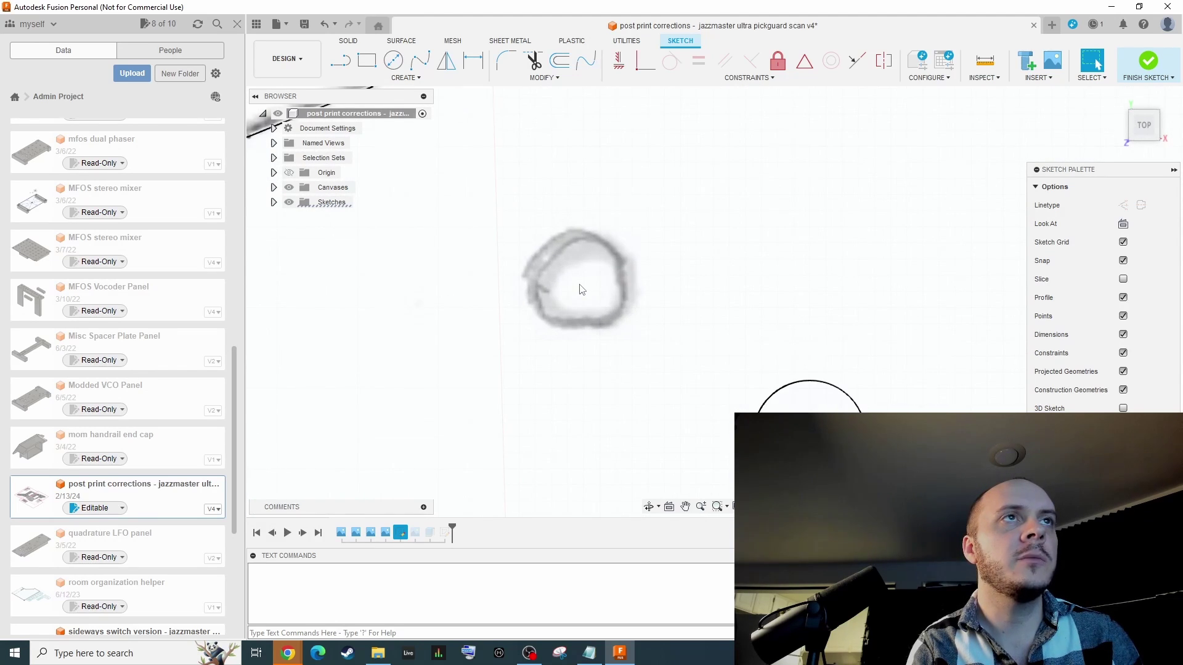
key("c")
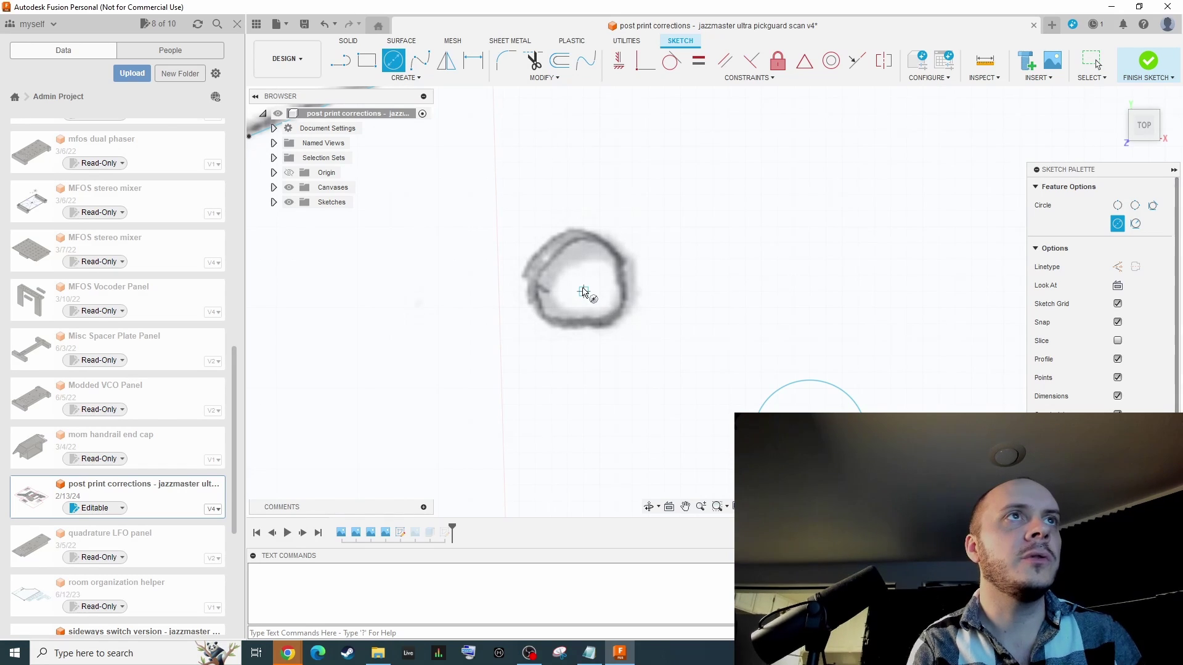
Step: Draw a 6.35 mm diameter circle centred on the scanned hole
left_click(580, 287)
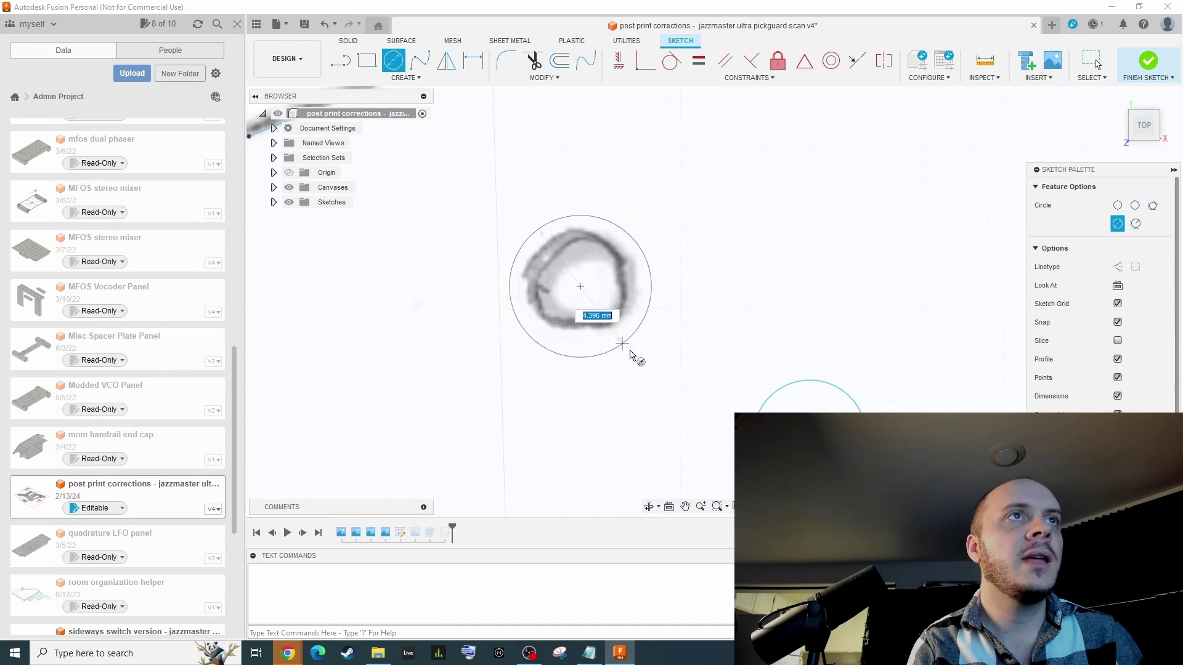
type("6.35")
key("Return")
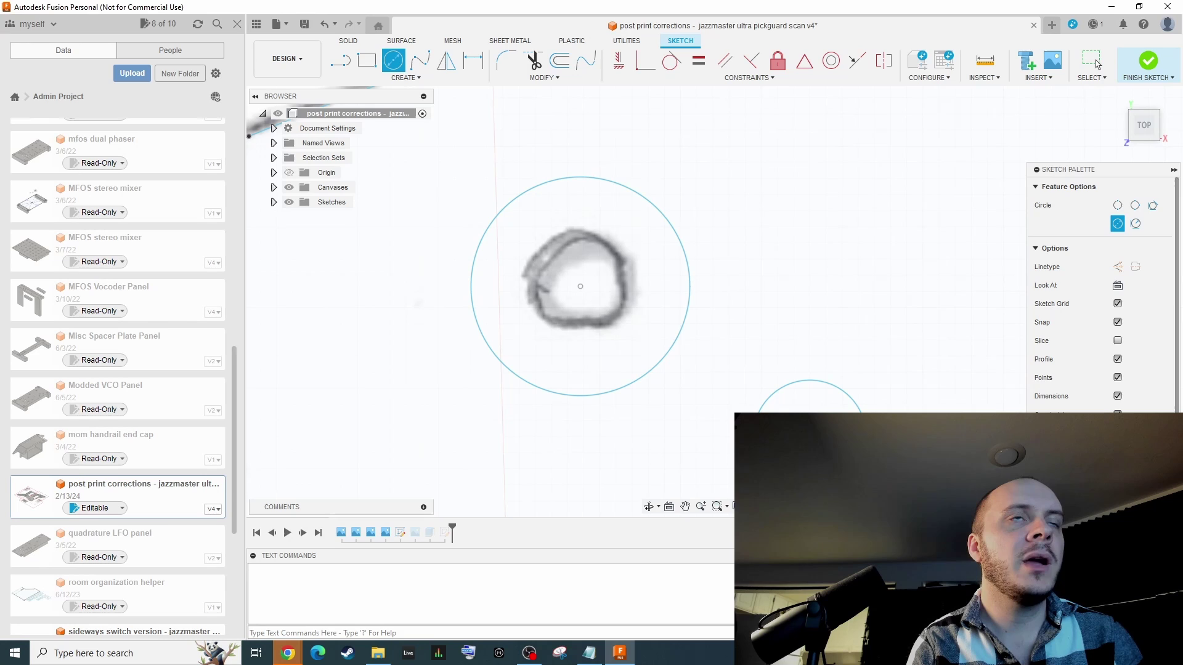
left_click(1098, 64)
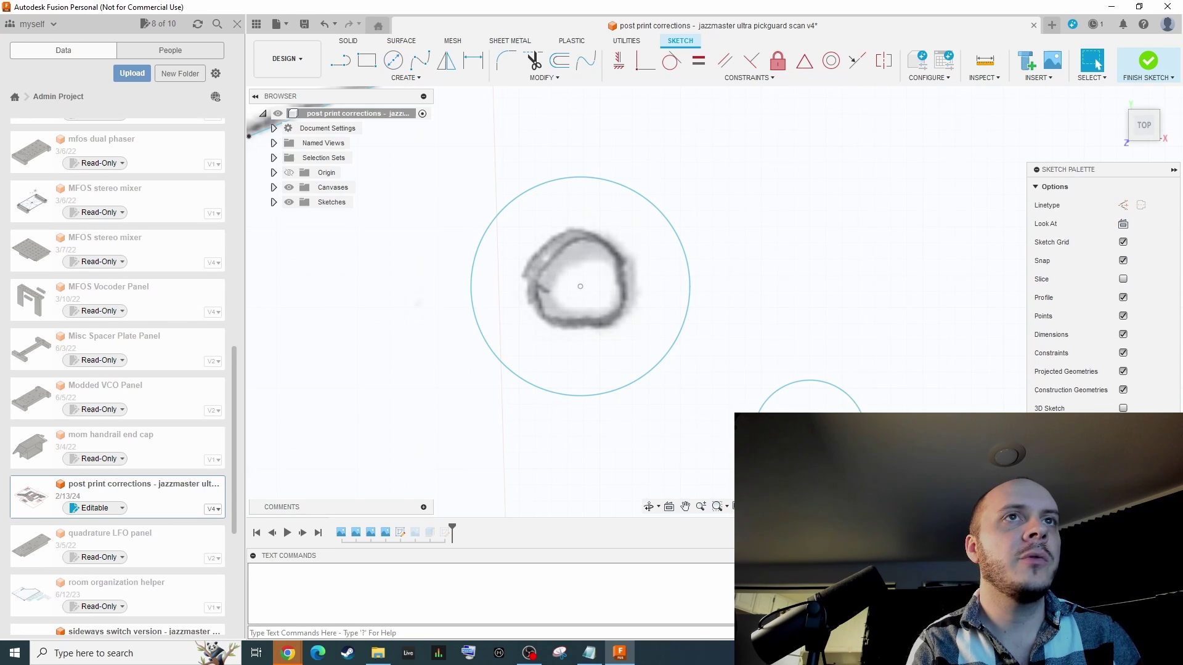
Step: Dimension the circle to 3.5 mm diameter and nudge it onto the scanned hole
key("d")
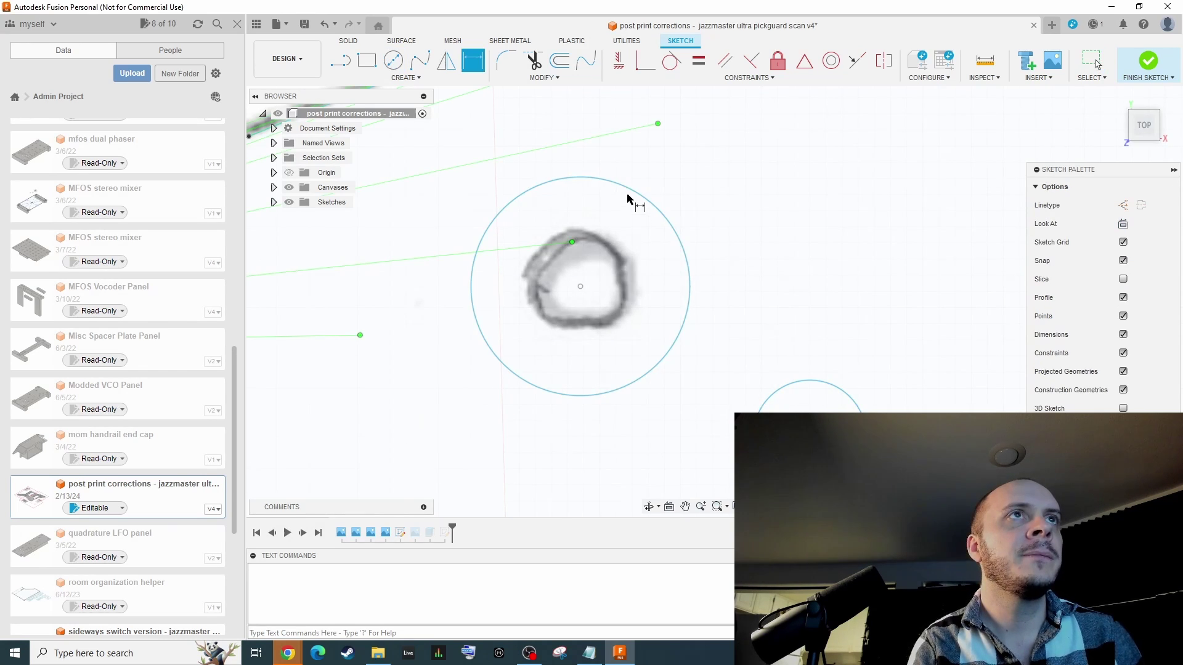
left_click(635, 195)
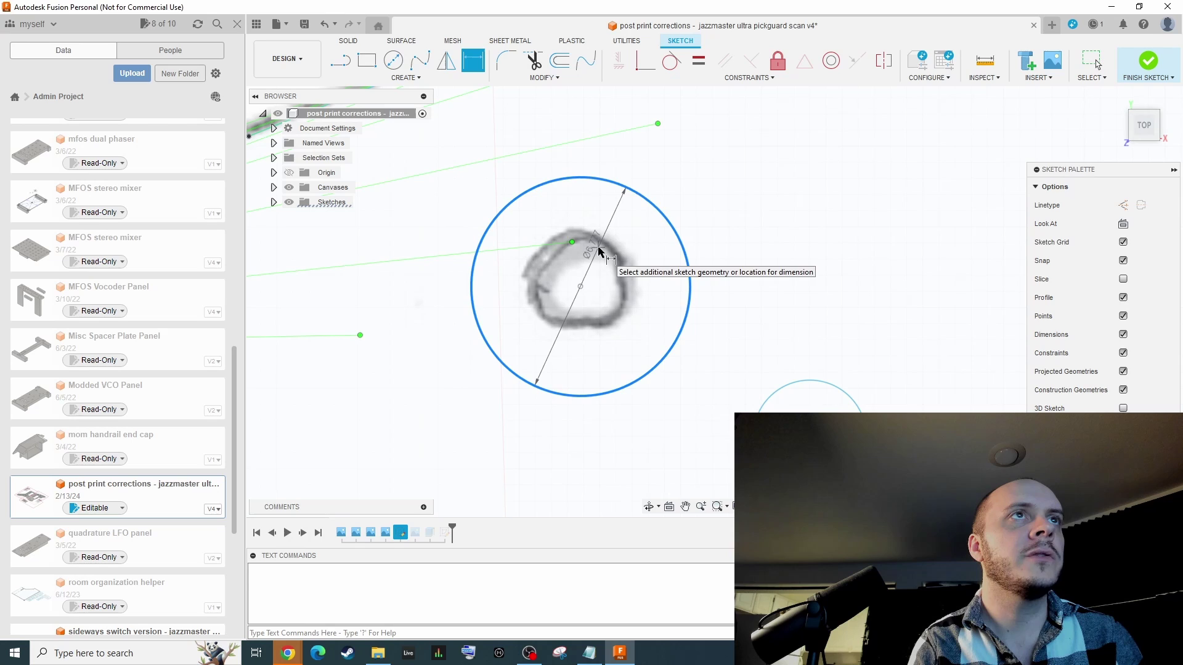
left_click(601, 252)
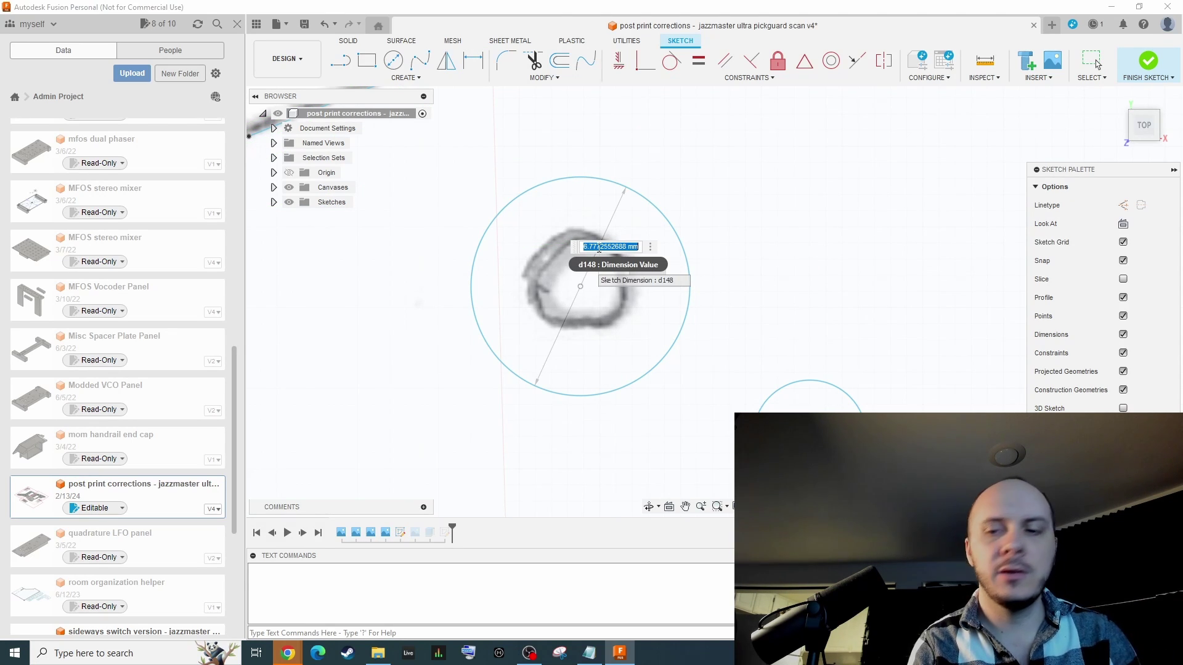
type("3.5")
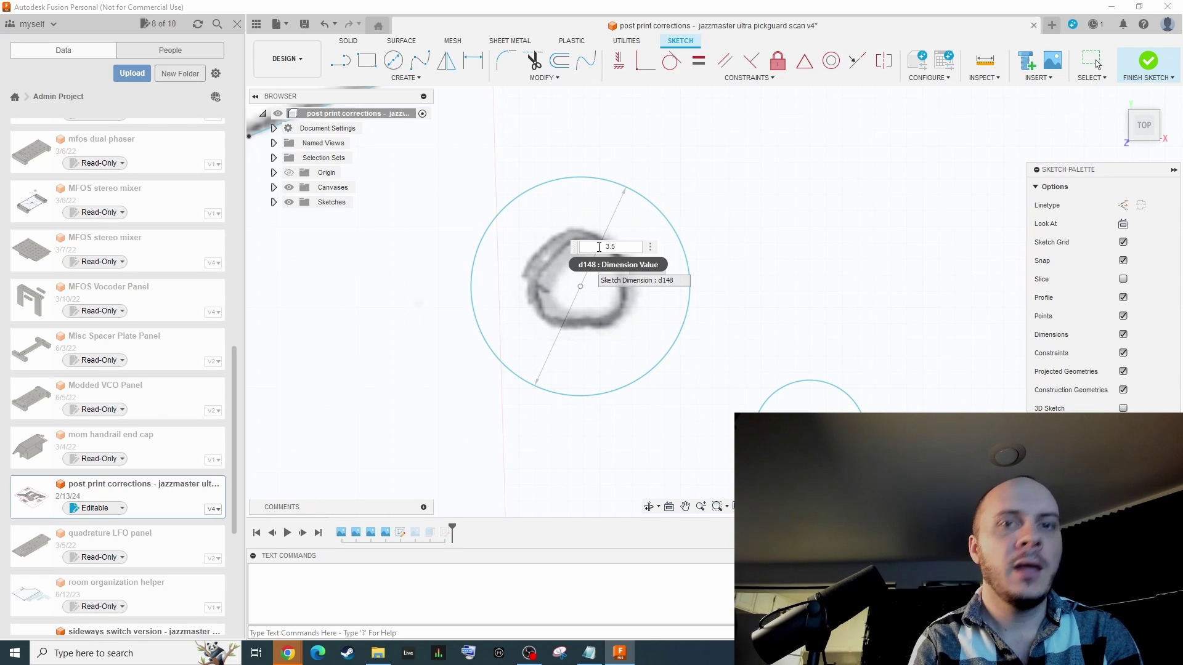
key("Return")
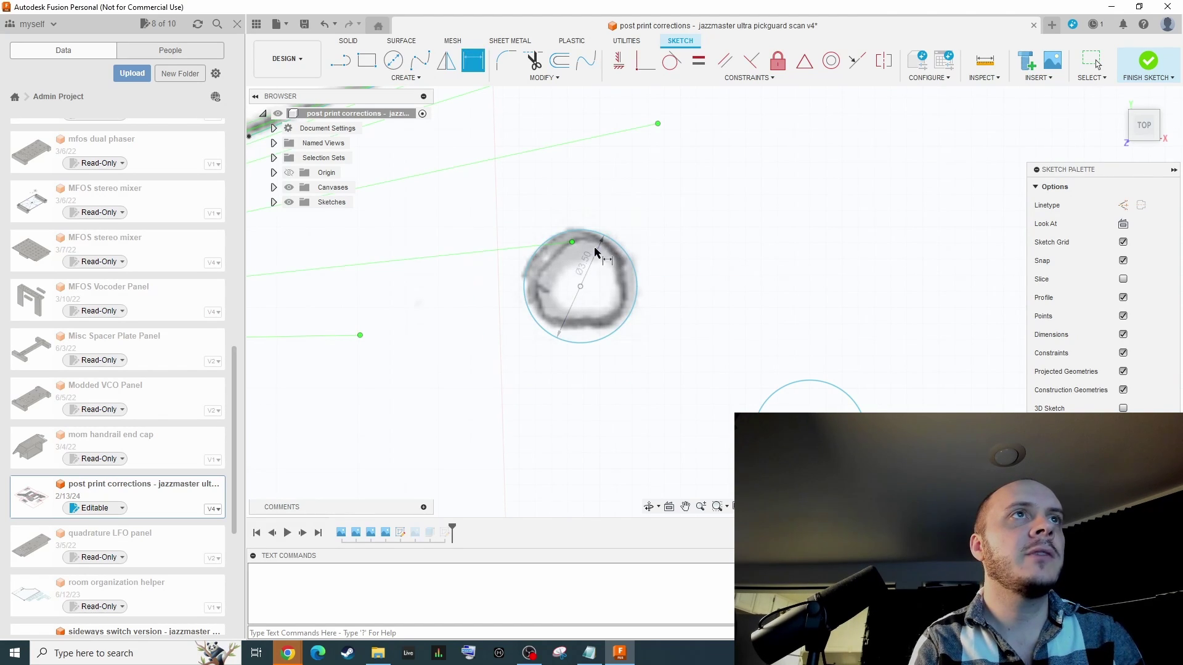
key("Escape")
left_click_drag(581, 287, 578, 283)
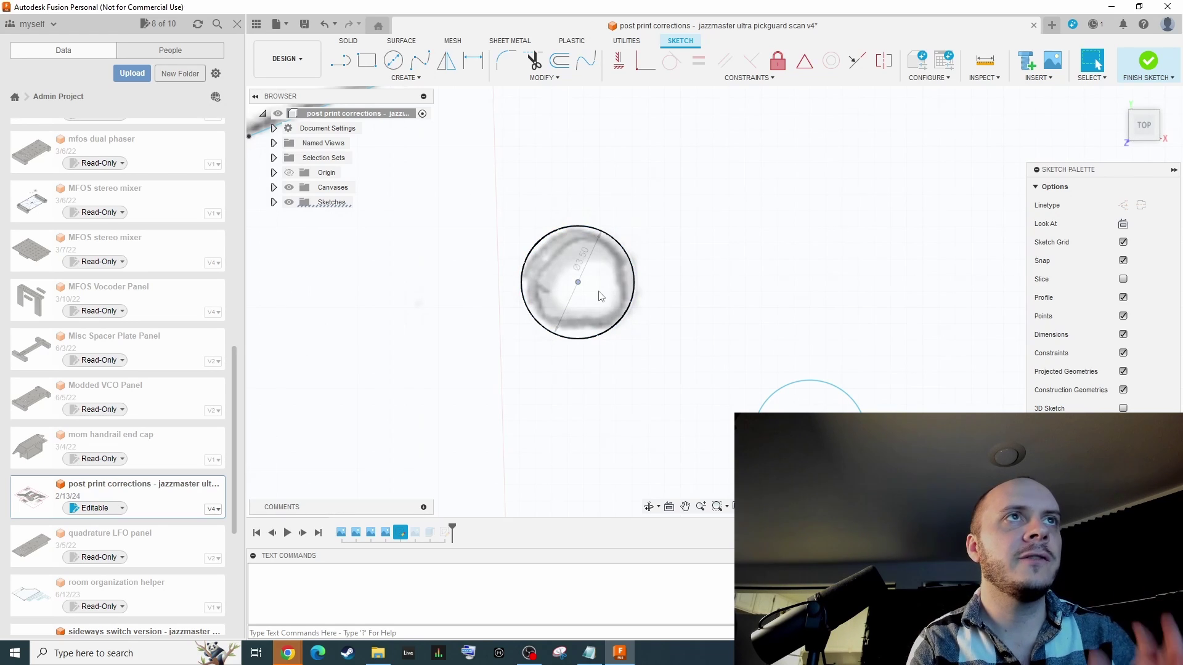
Step: Box-select and delete the misplaced upper Ø3.50 circle
scroll(602, 308, "down", 2)
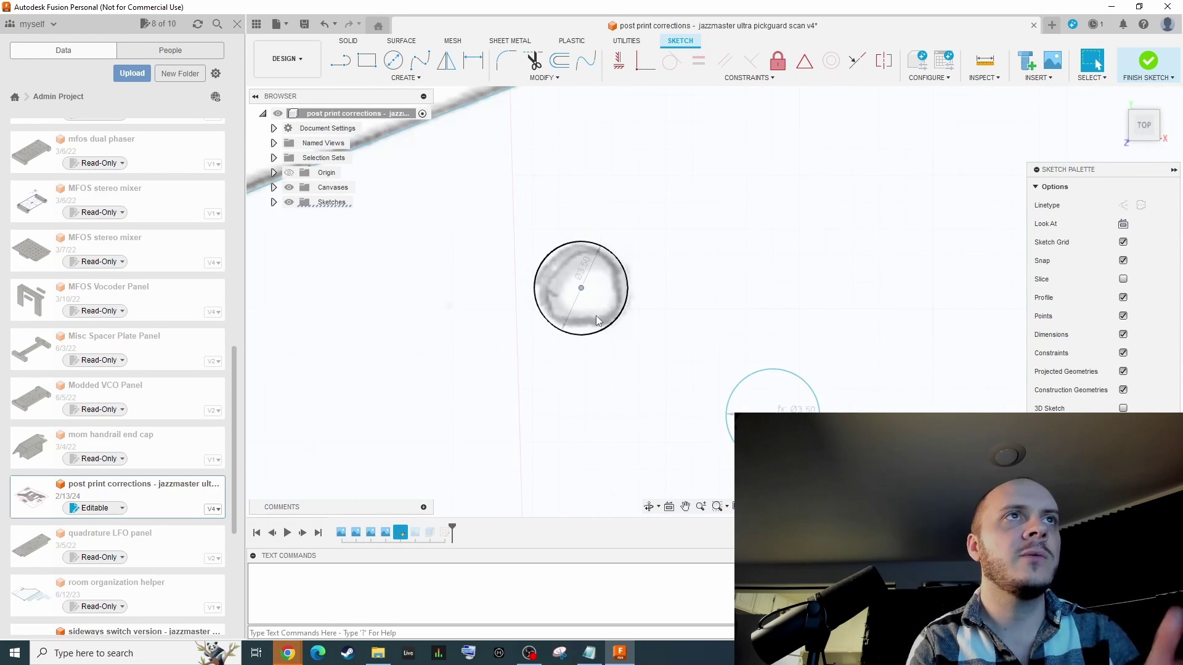
scroll(597, 318, "down", 8)
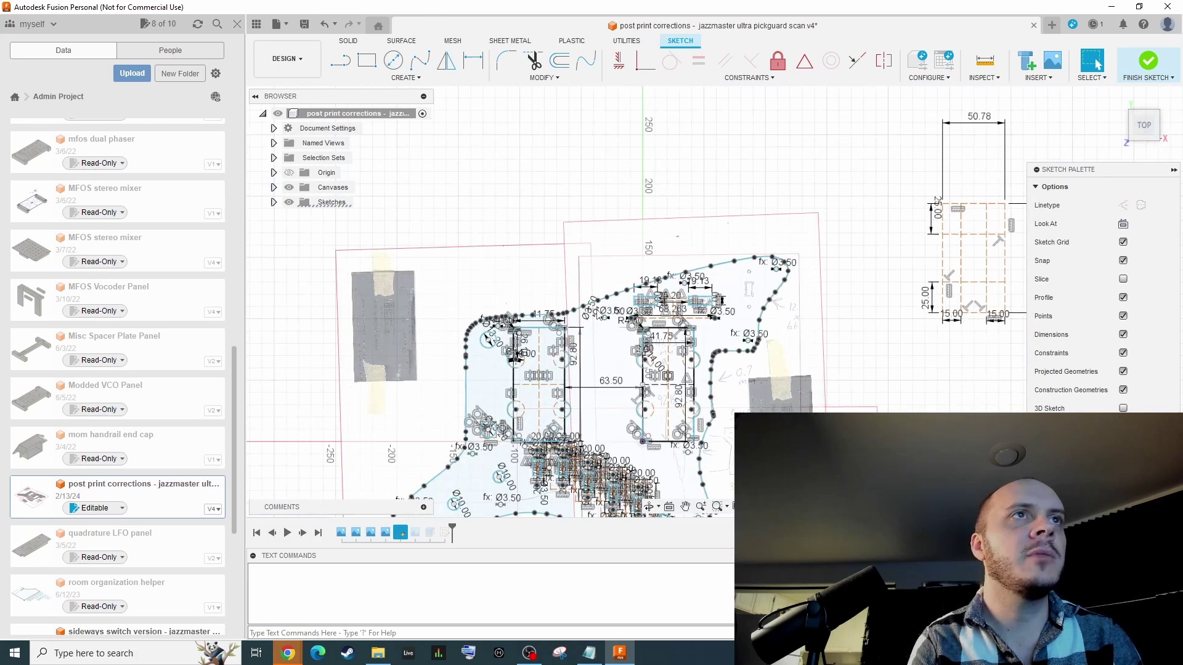
scroll(630, 316, "up", 10)
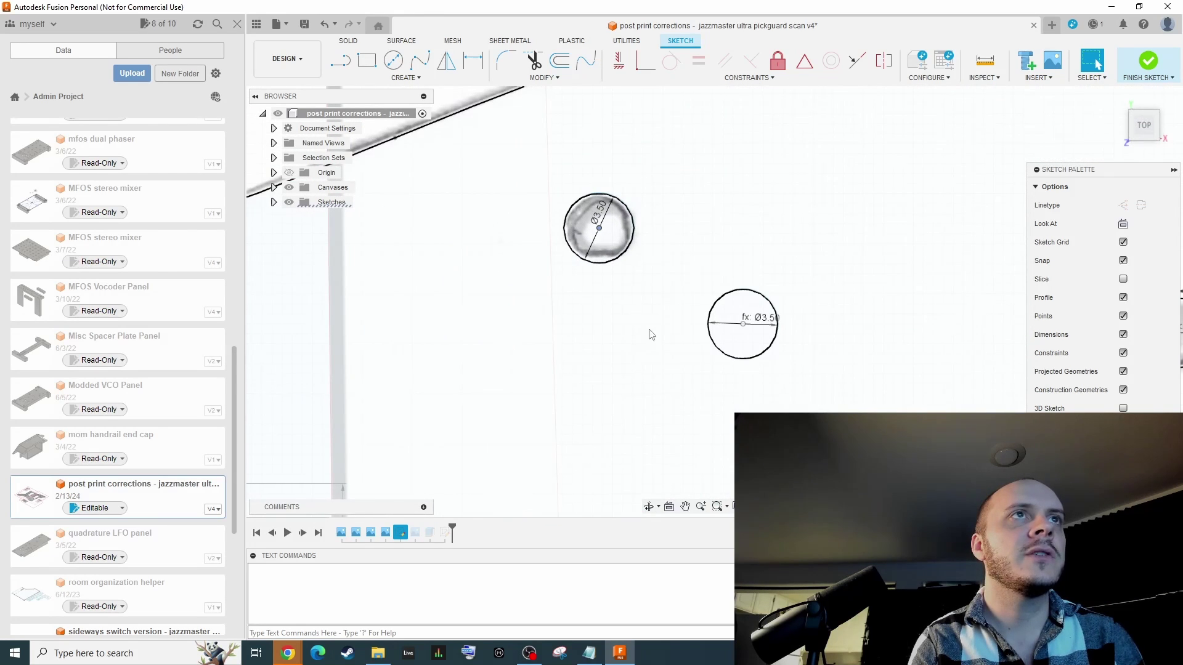
scroll(636, 293, "down", 2)
scroll(639, 203, "up", 3)
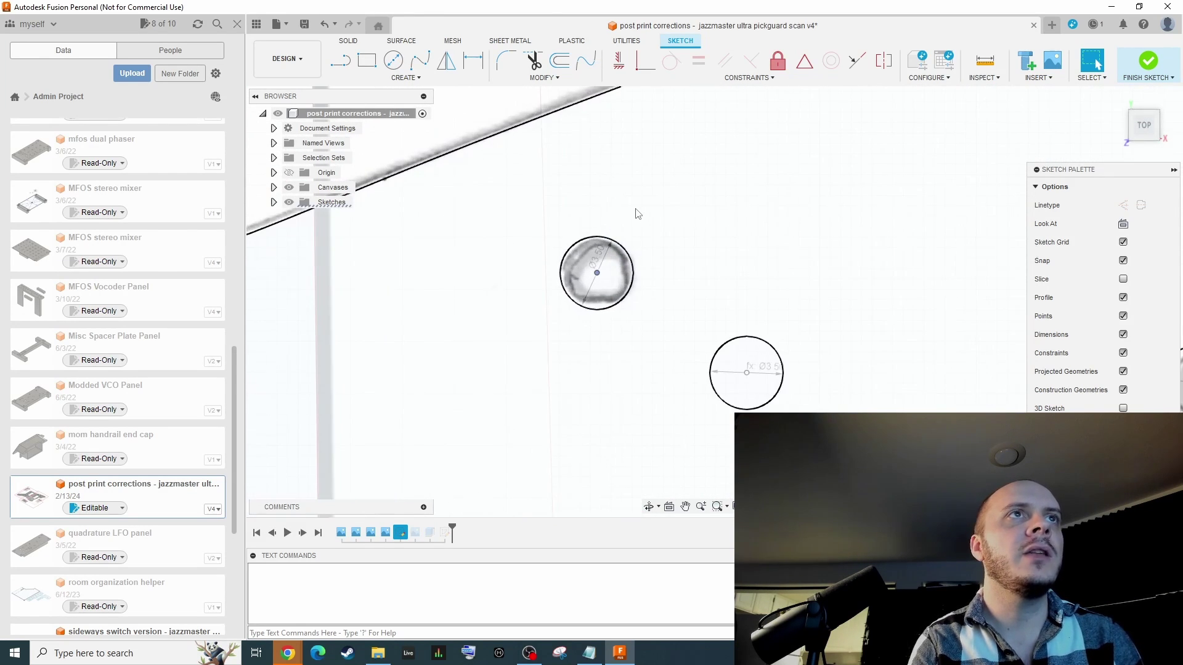
scroll(598, 273, "up", 1)
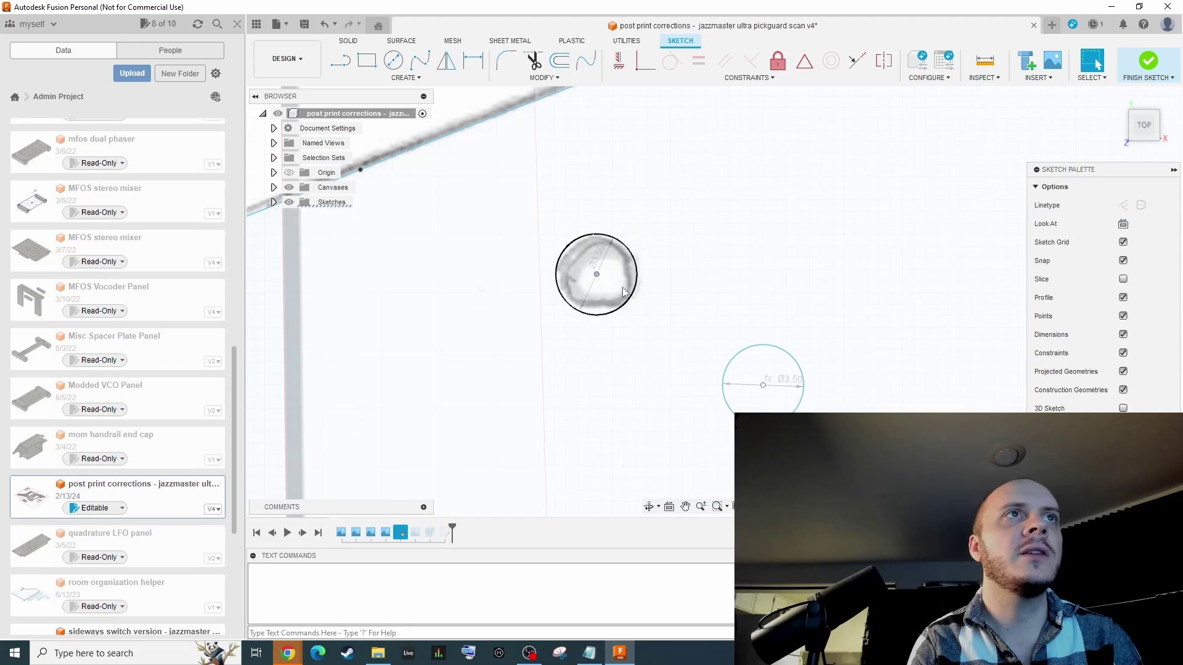
scroll(625, 291, "down", 3)
scroll(644, 296, "up", 3)
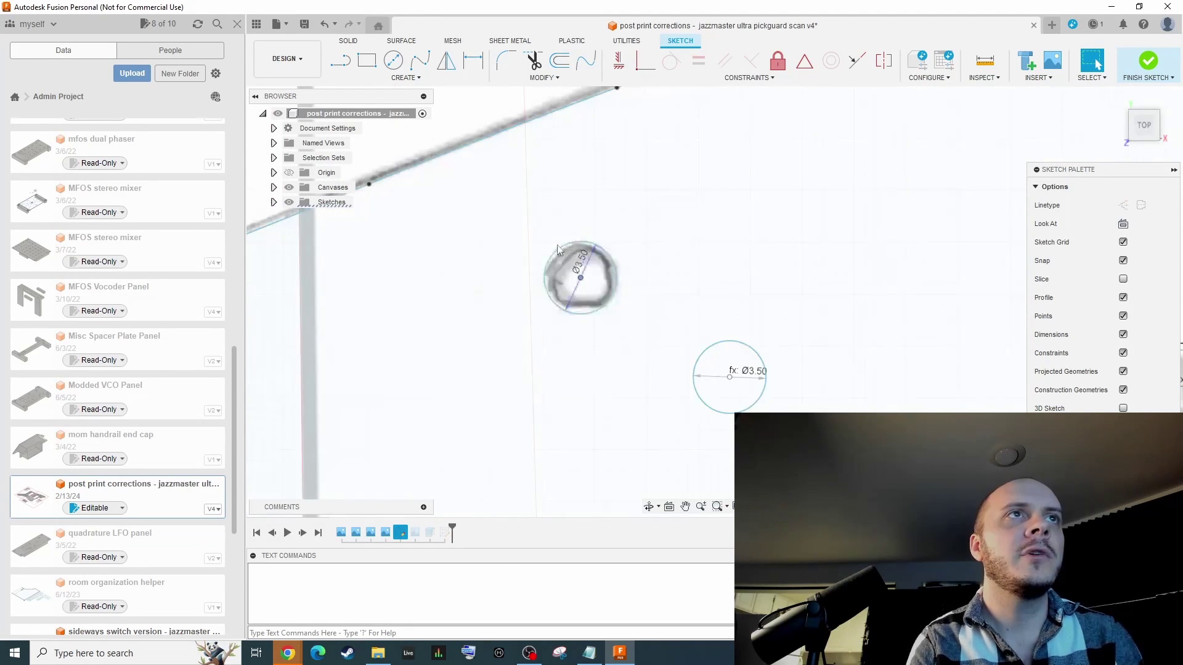
left_click_drag(517, 221, 618, 326)
key("Delete")
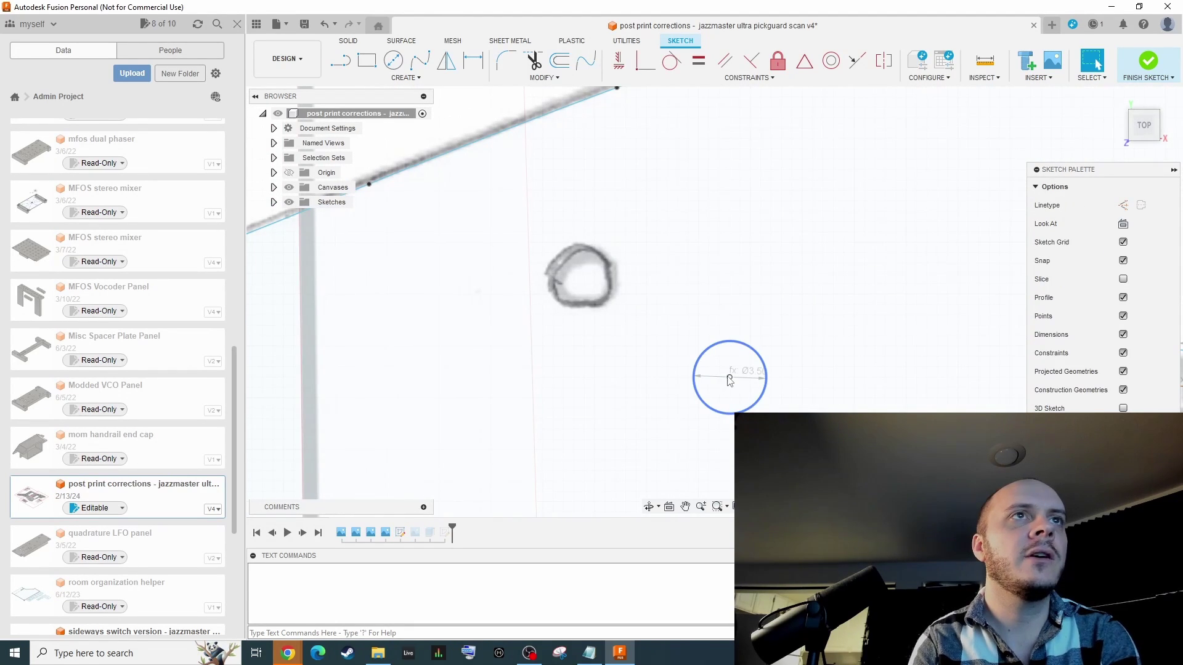
Step: Move the remaining Ø3.50 circle onto the scanned hole and check its placement
left_click_drag(730, 377, 581, 279)
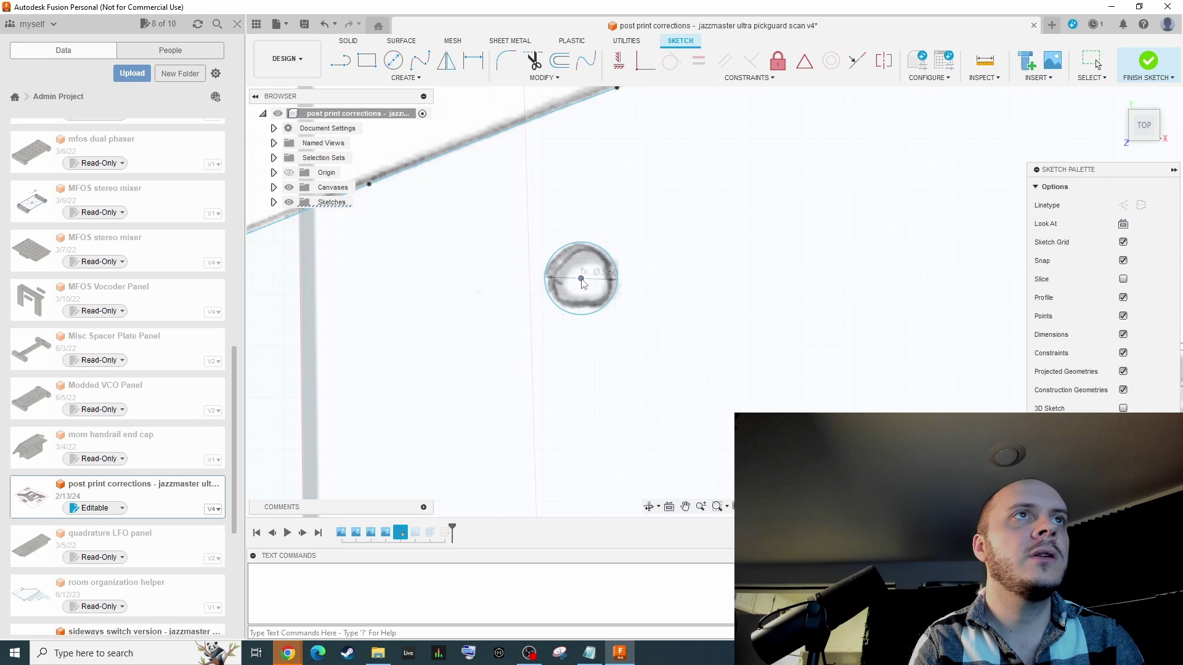
scroll(798, 279, "up", 2)
scroll(777, 265, "down", 8)
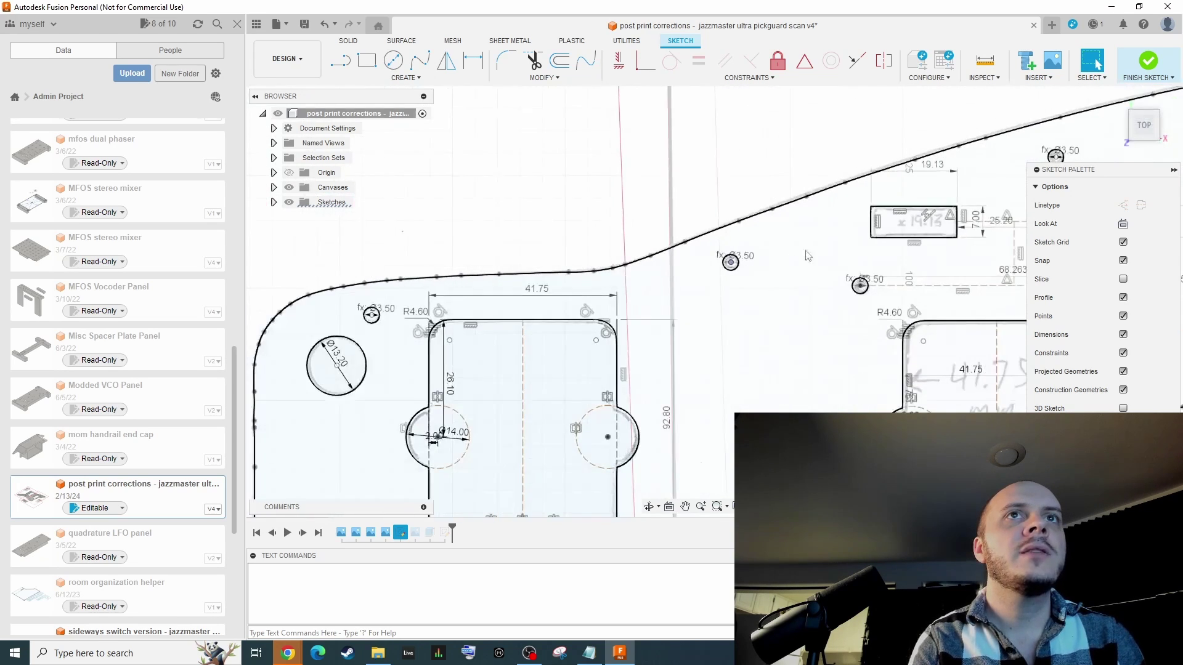
scroll(1010, 196, "up", 5)
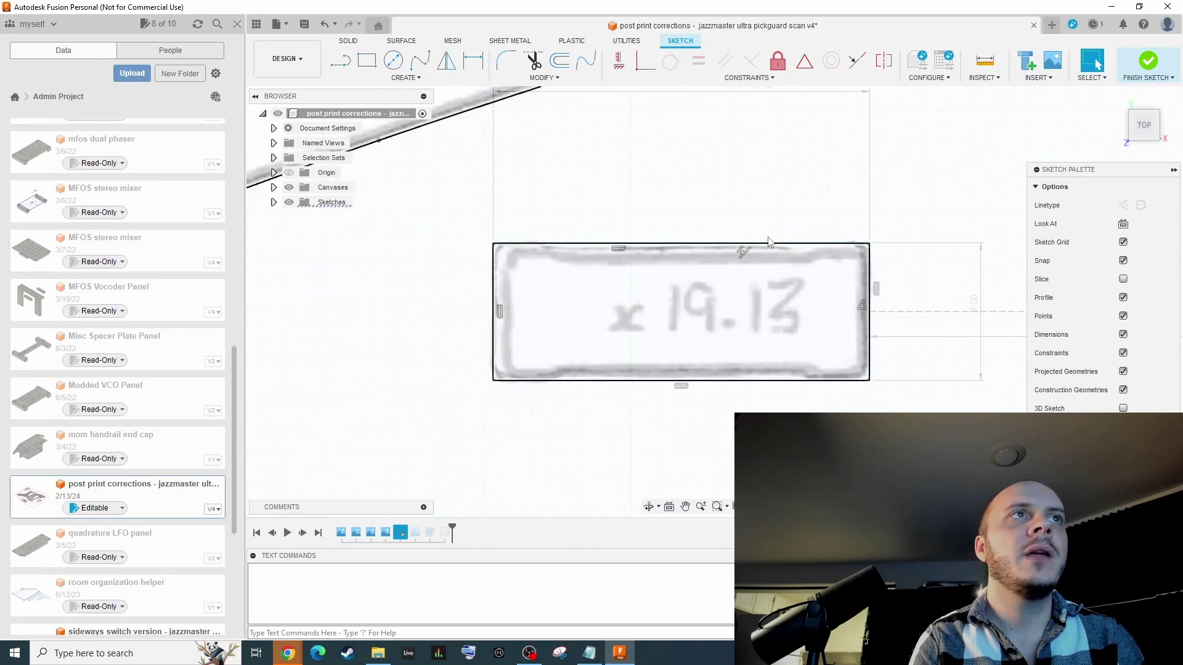
scroll(768, 242, "down", 4)
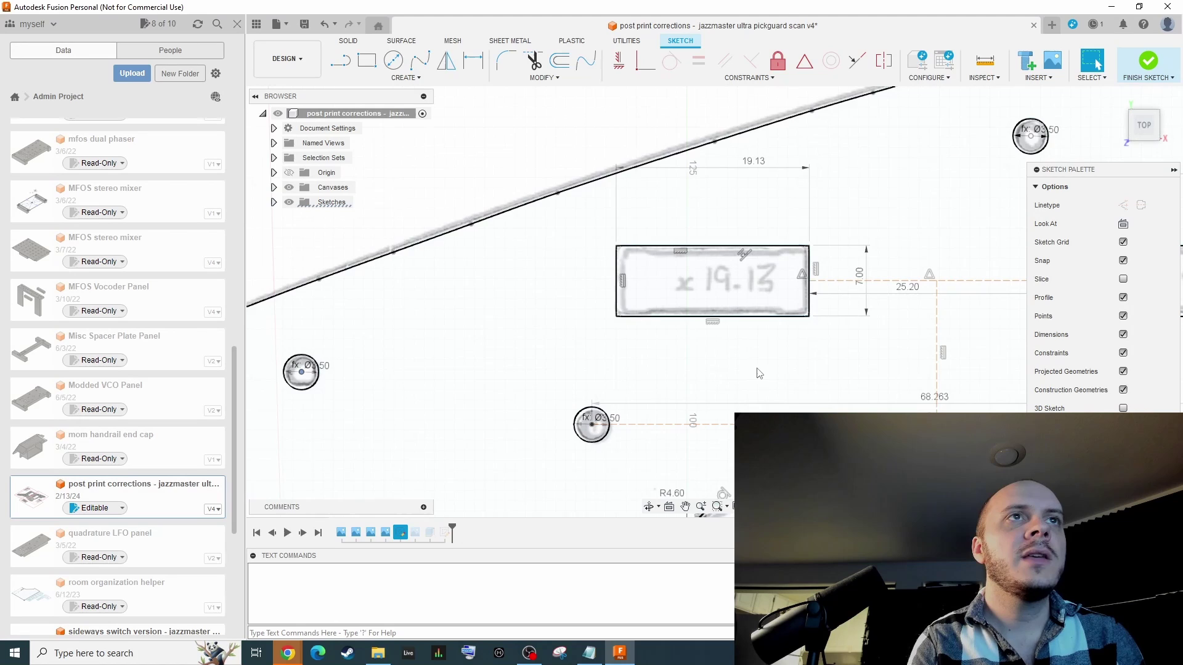
scroll(752, 368, "down", 1)
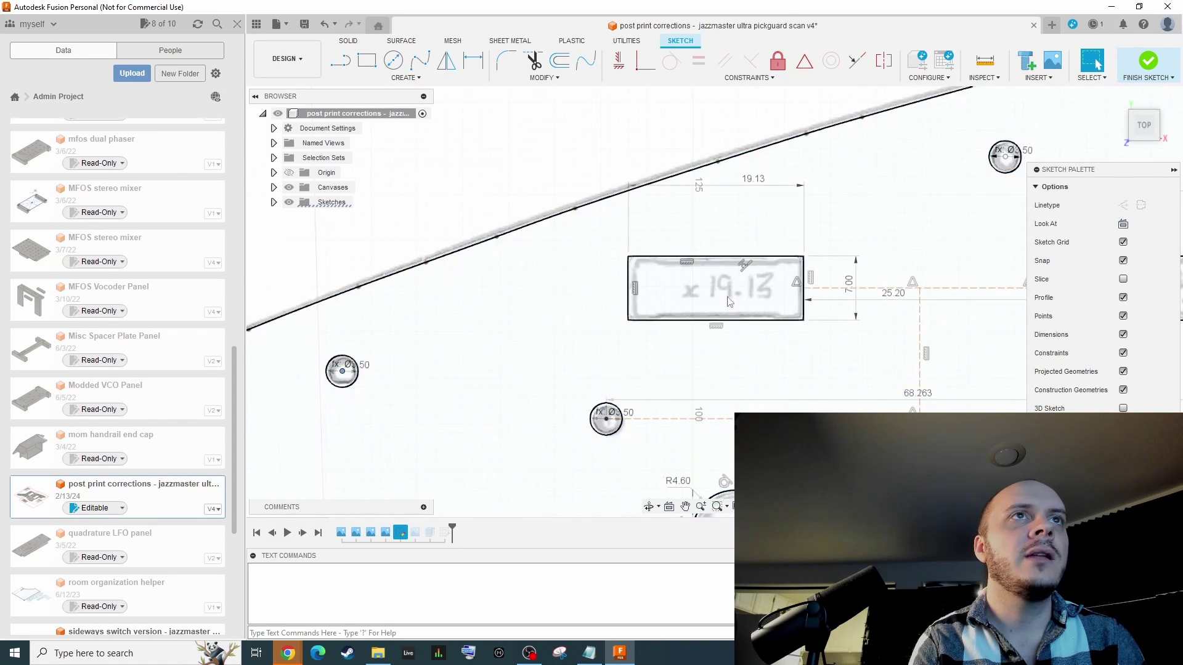
scroll(751, 298, "up", 2)
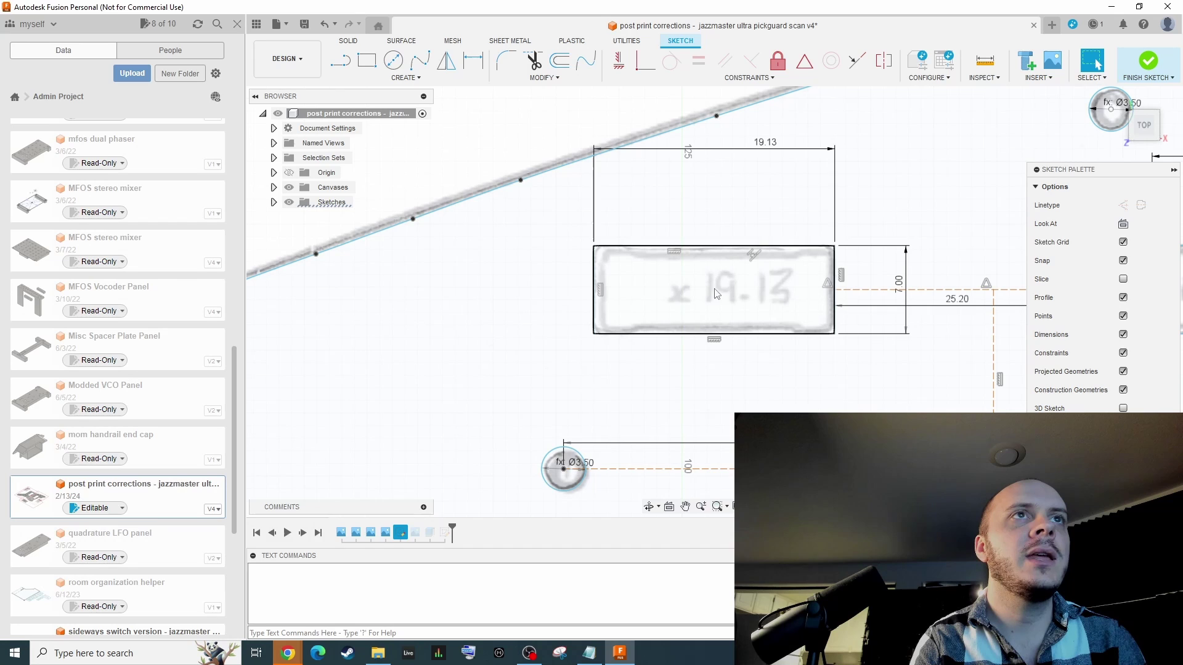
scroll(757, 308, "down", 3)
scroll(732, 298, "up", 4)
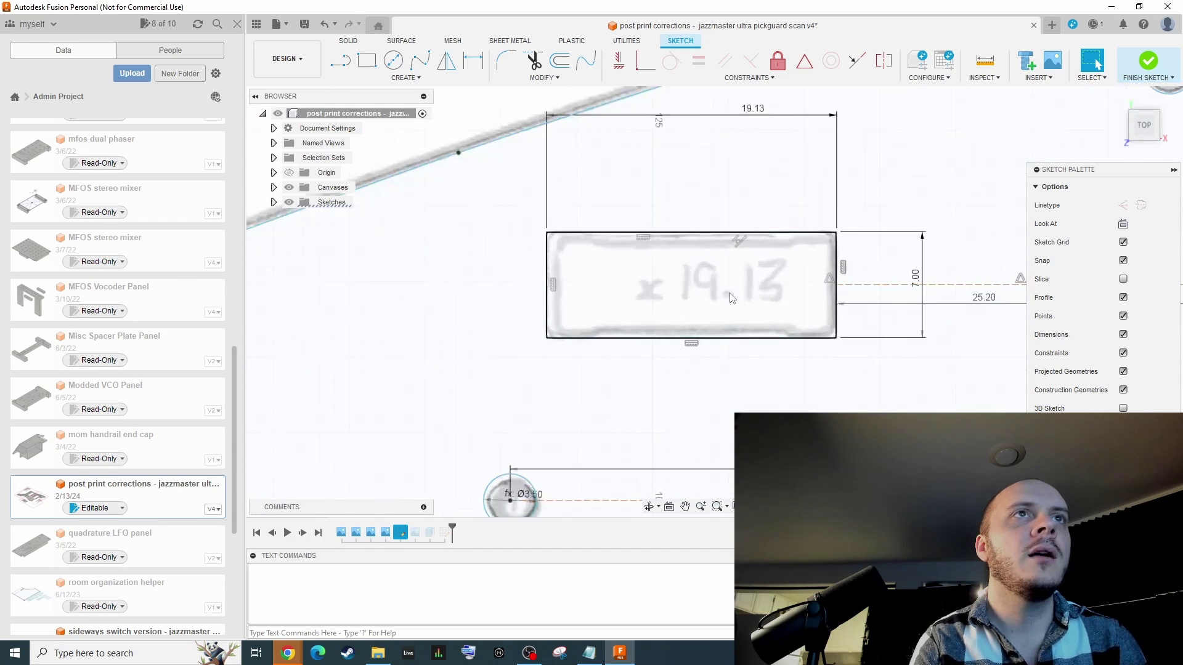
scroll(696, 274, "down", 4)
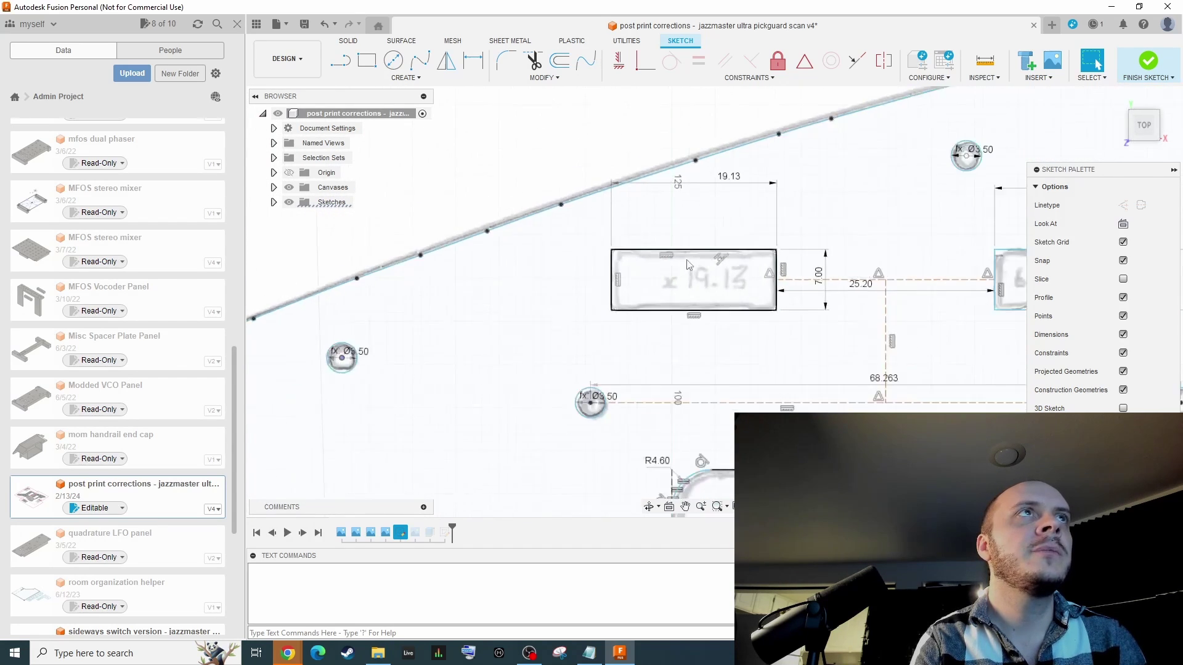
Step: Draw a two-point rectangle just below the scanned x 19.13 slot
left_click(369, 62)
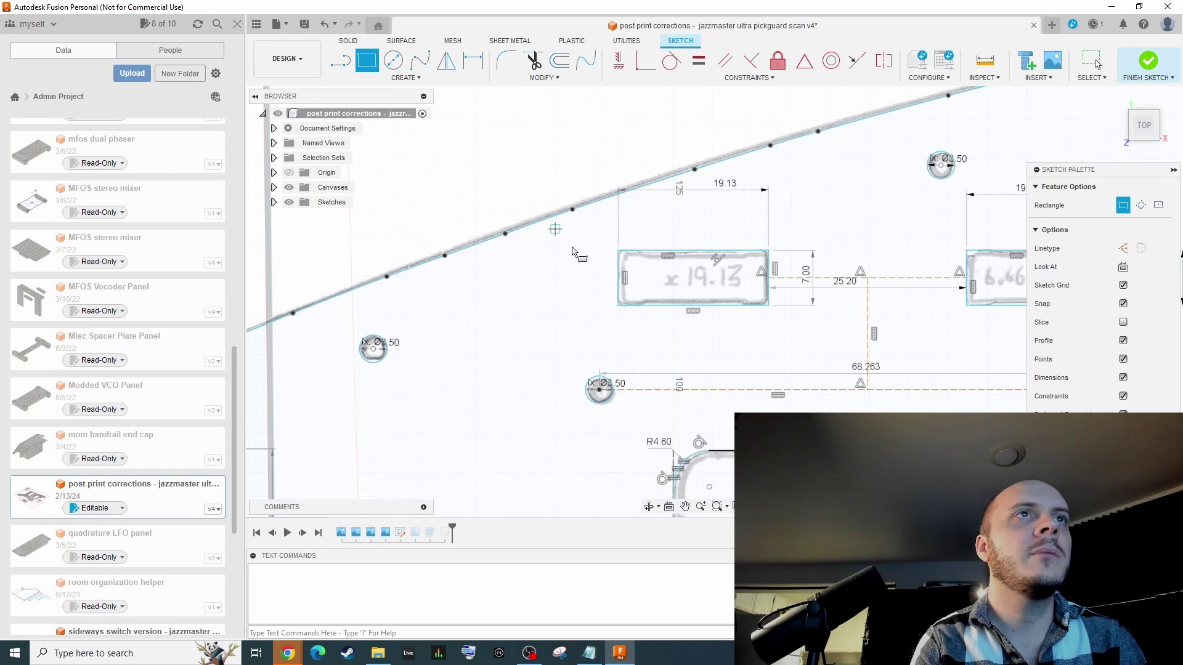
left_click(619, 323)
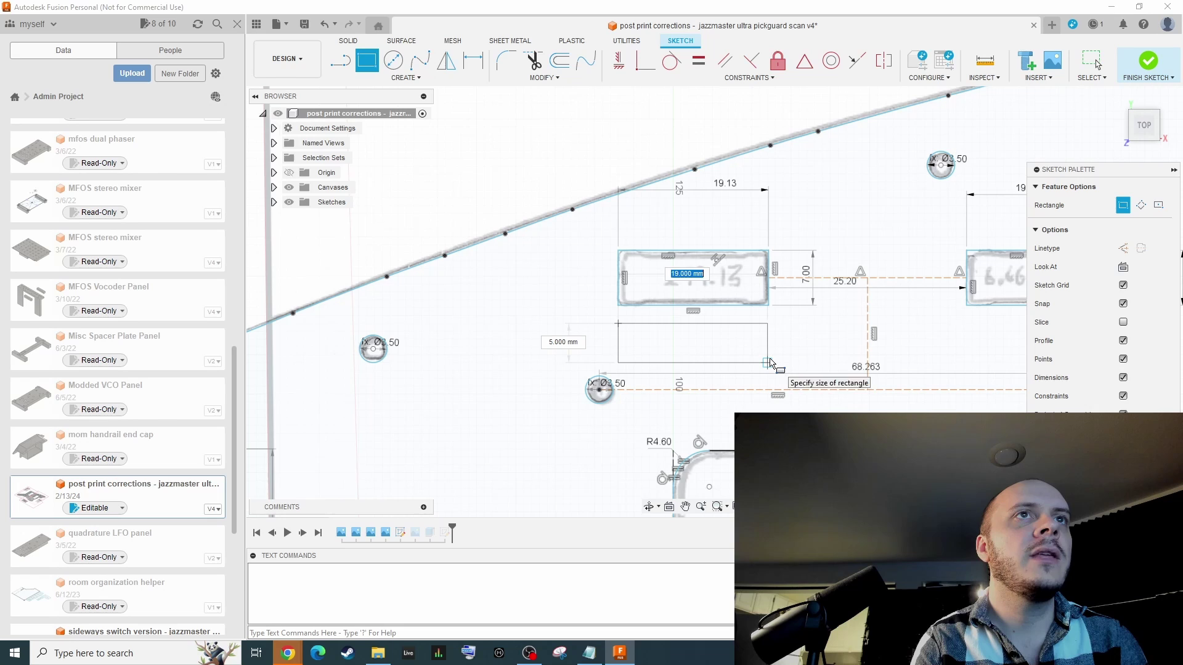
left_click(767, 362)
key("Escape")
scroll(773, 339, "up", 3)
key("Escape")
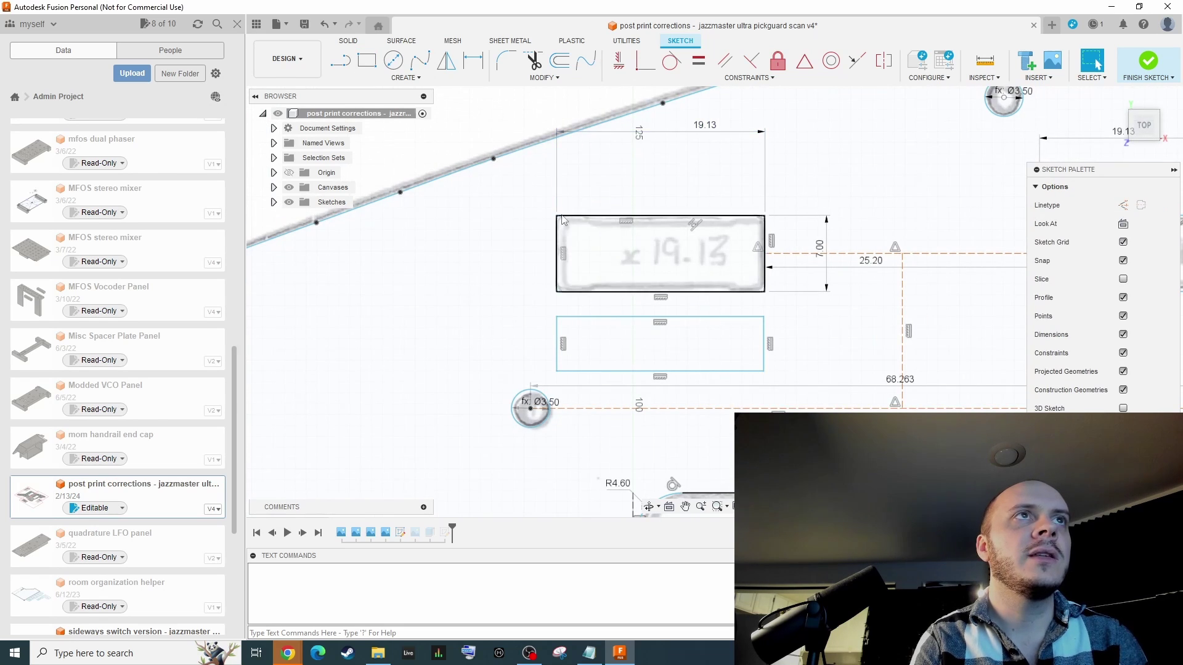
scroll(725, 273, "up", 1)
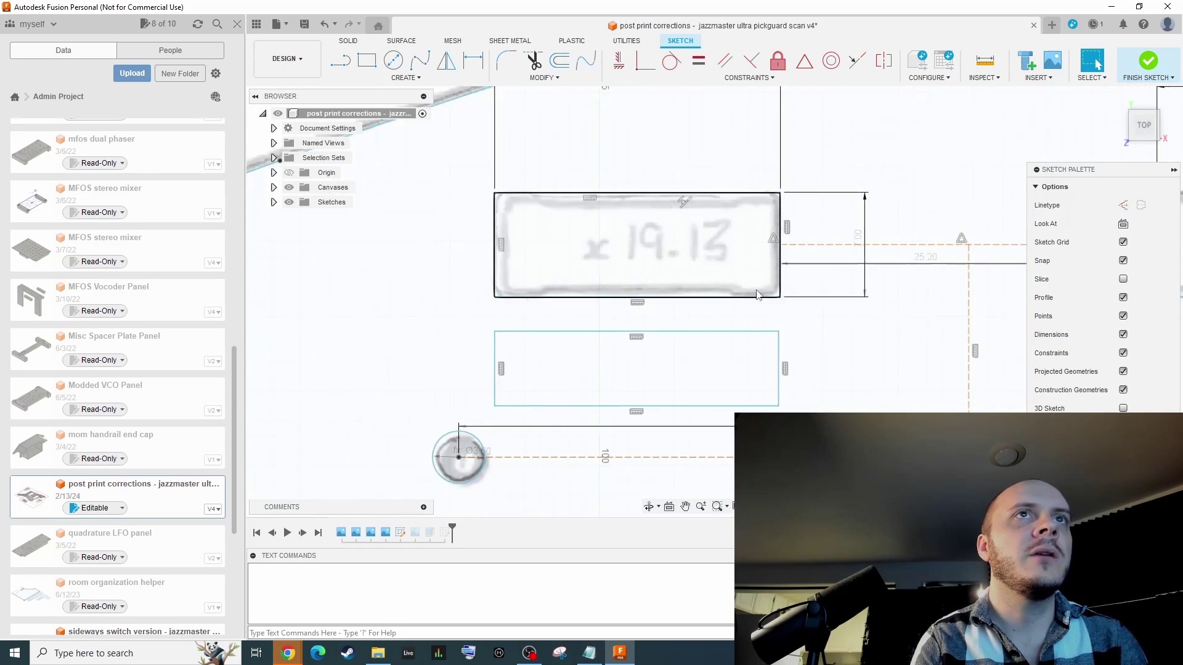
scroll(753, 284, "down", 2)
scroll(754, 281, "up", 1)
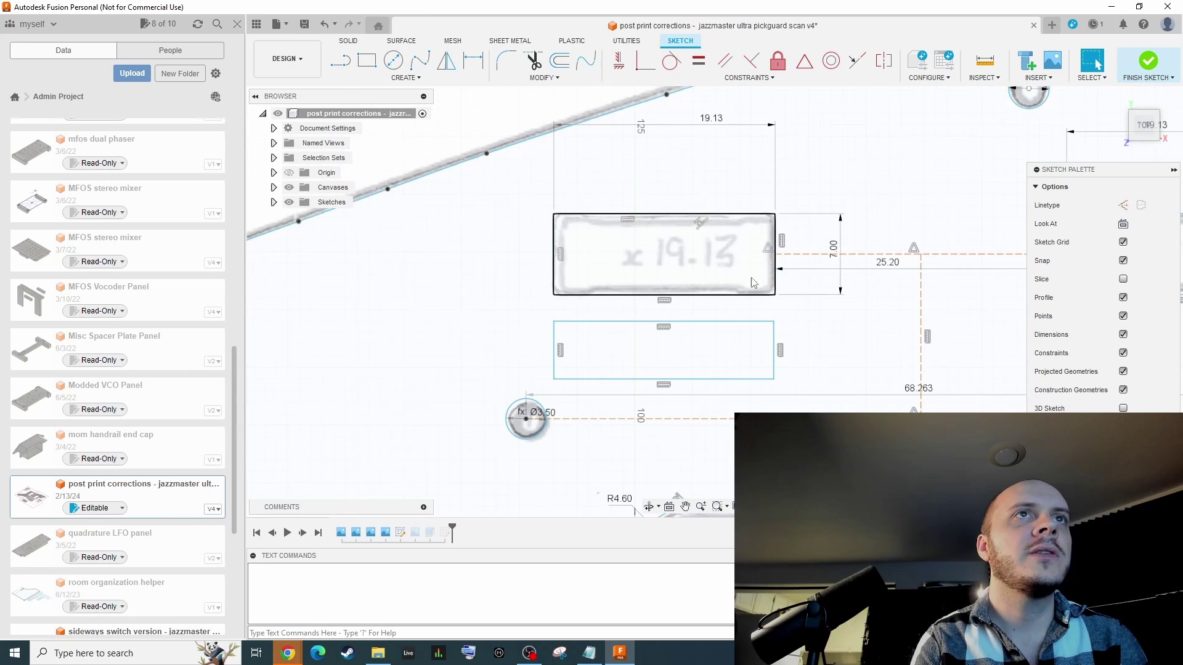
Step: Dimension the rectangle to 19.30 wide and 7.00 tall
key("d")
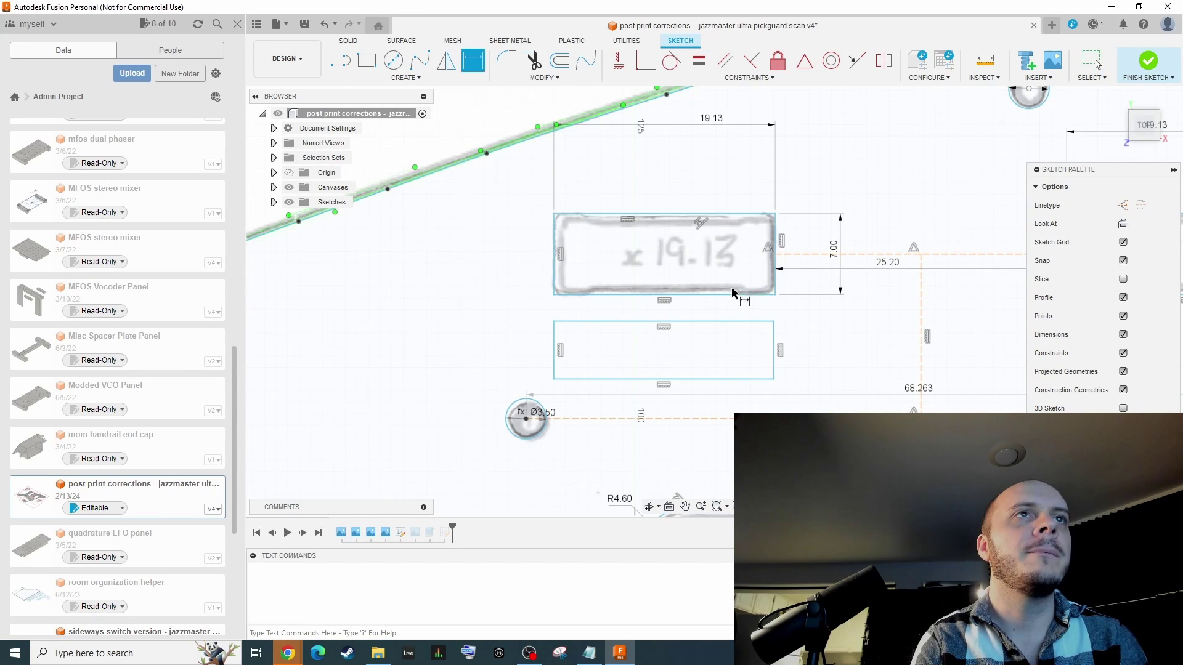
left_click(700, 322)
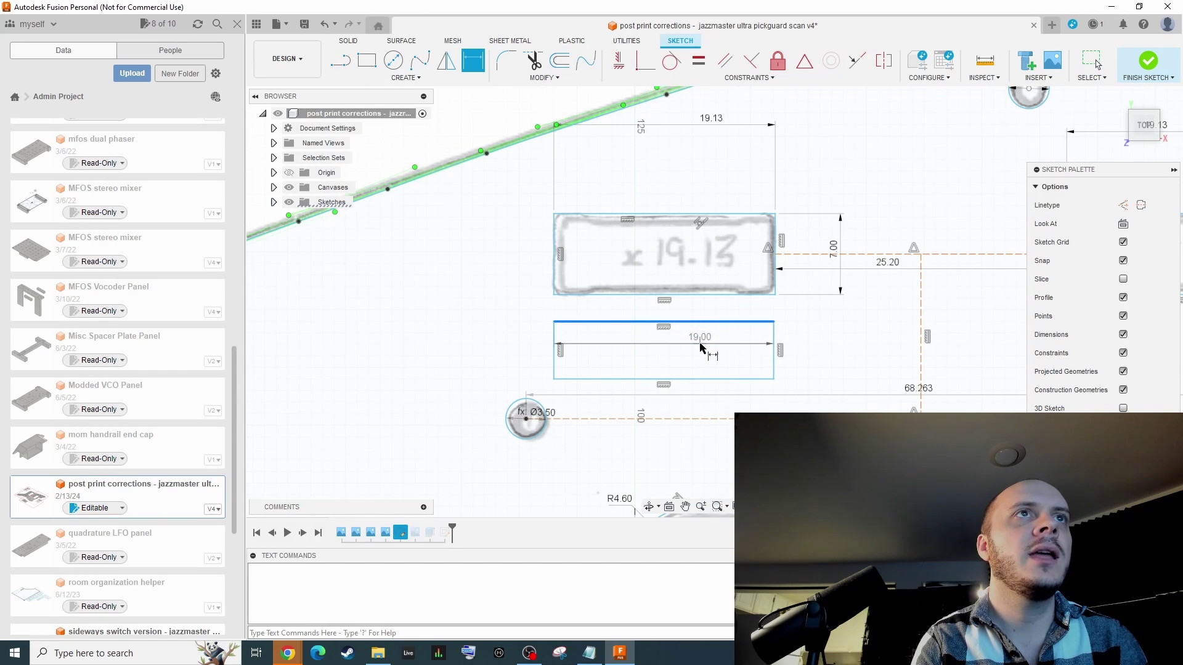
left_click(701, 345)
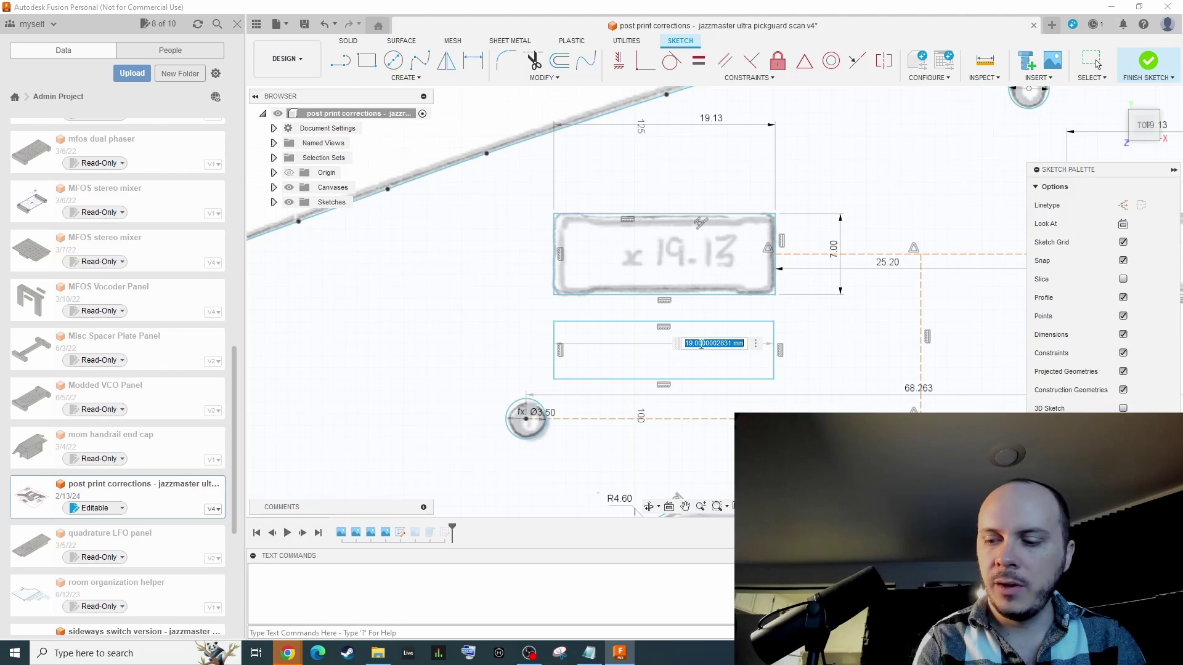
type("19.3")
key("Return")
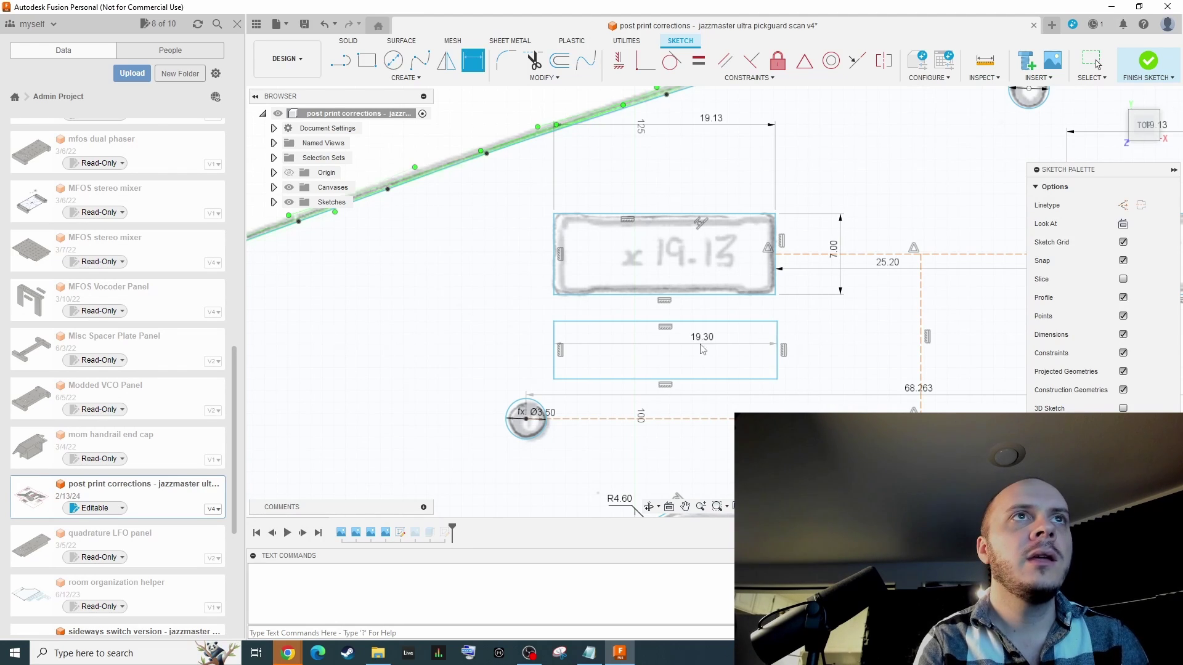
left_click(781, 363)
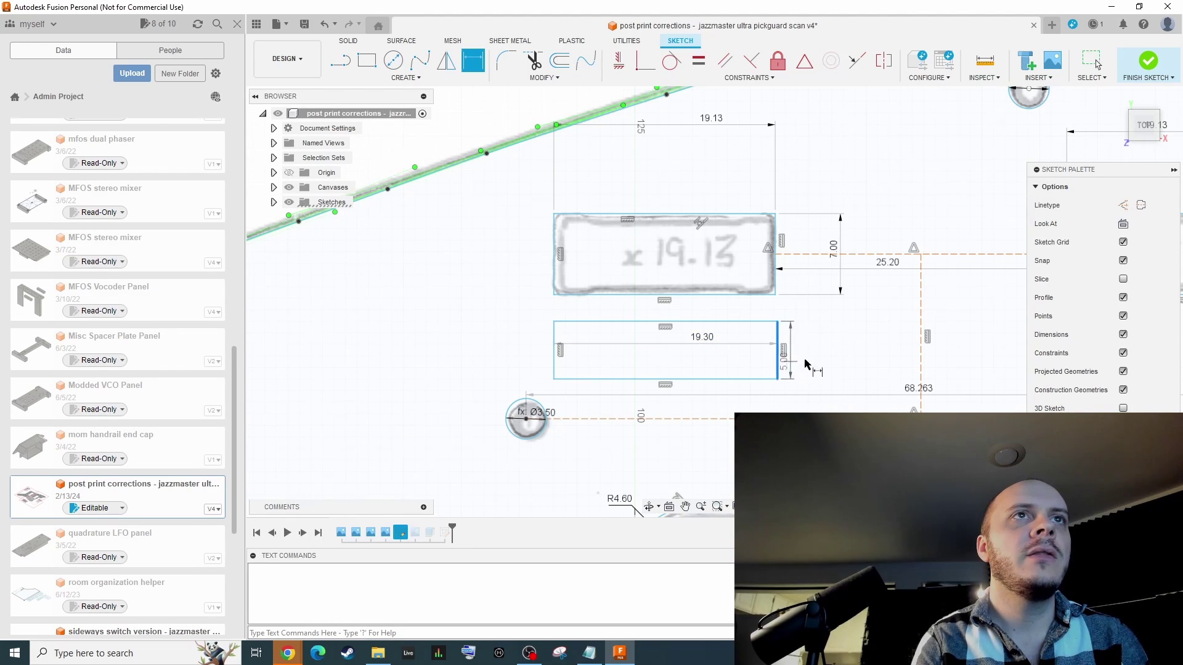
left_click(835, 354)
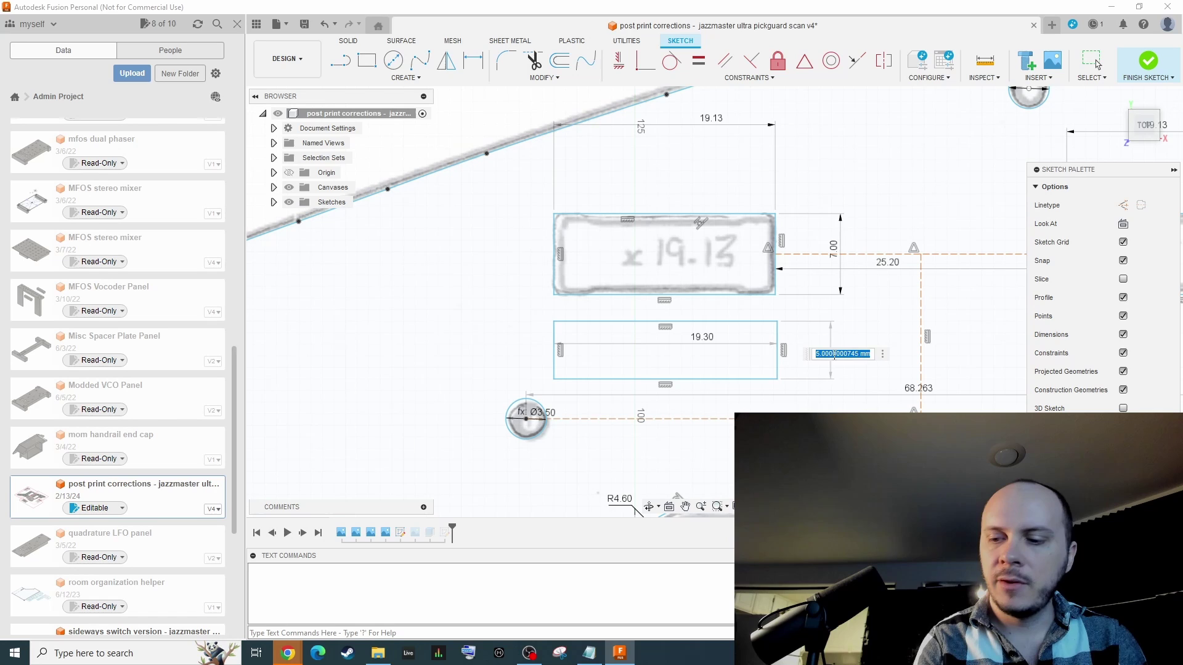
type("7")
key("Return")
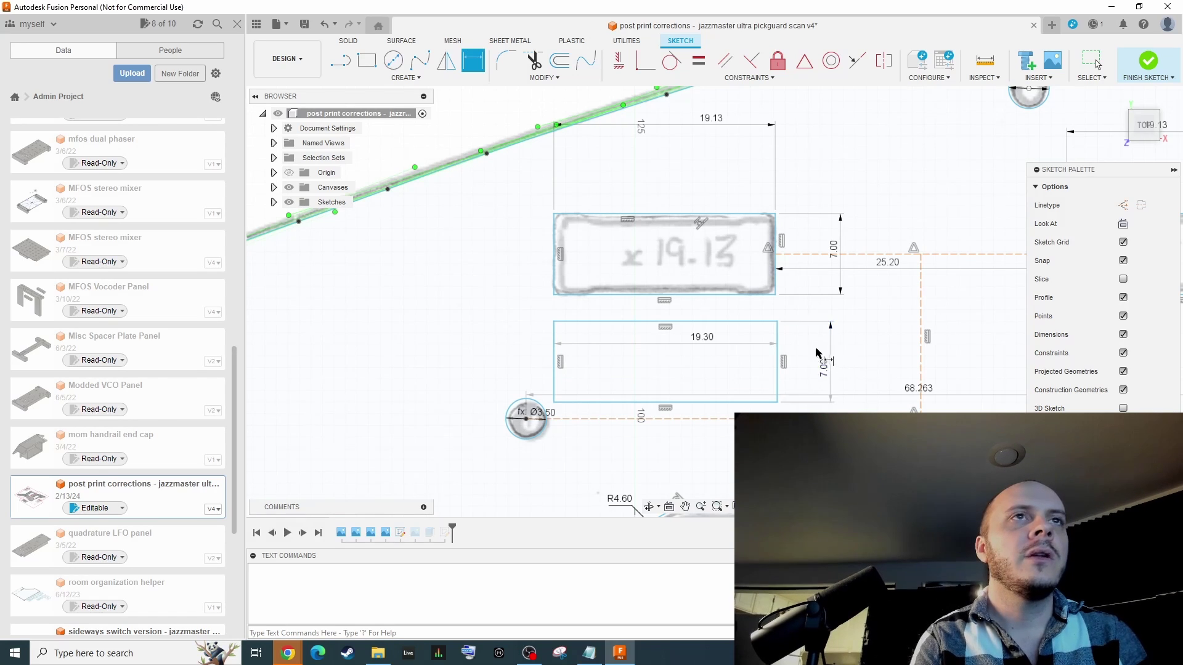
key("Escape")
Step: Move the 19.30 × 7.00 rectangle beside the slot, then delete all four of its edges
left_click_drag(778, 402, 476, 362)
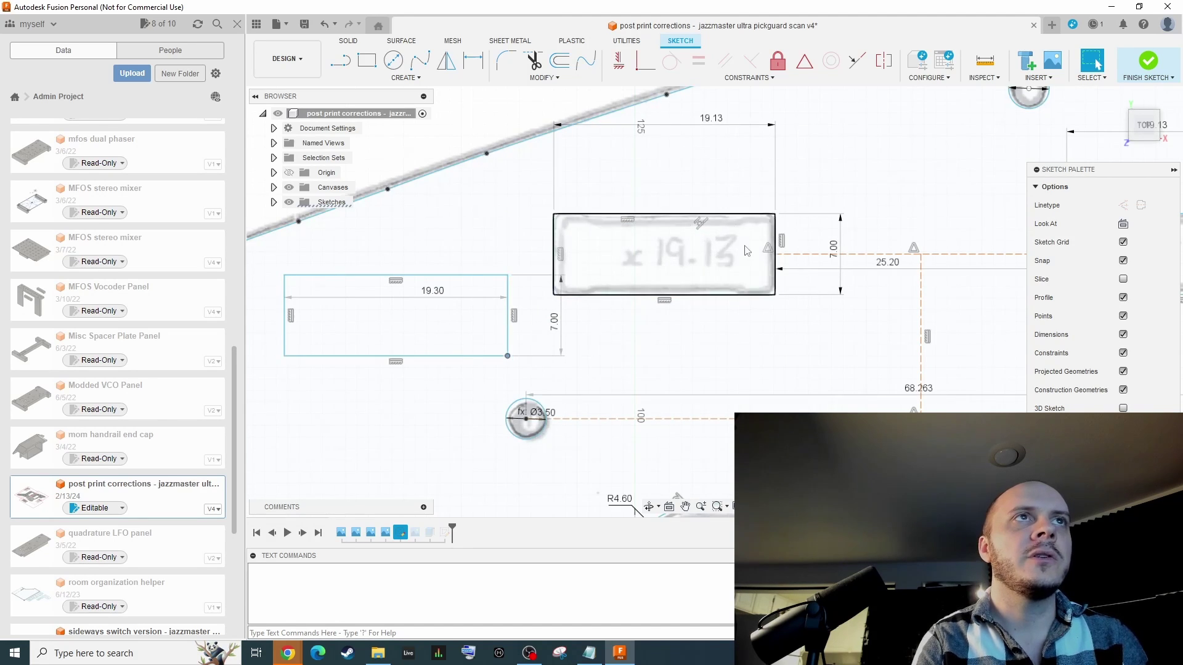
double_click(509, 308)
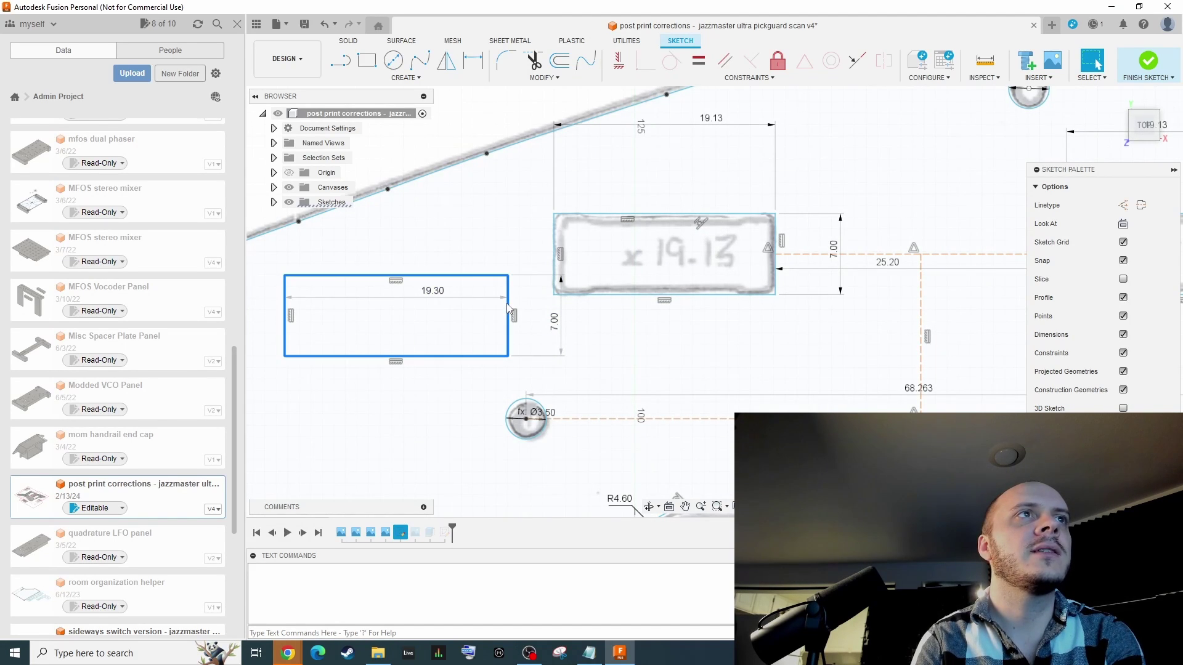
key("Delete")
scroll(635, 290, "down", 6)
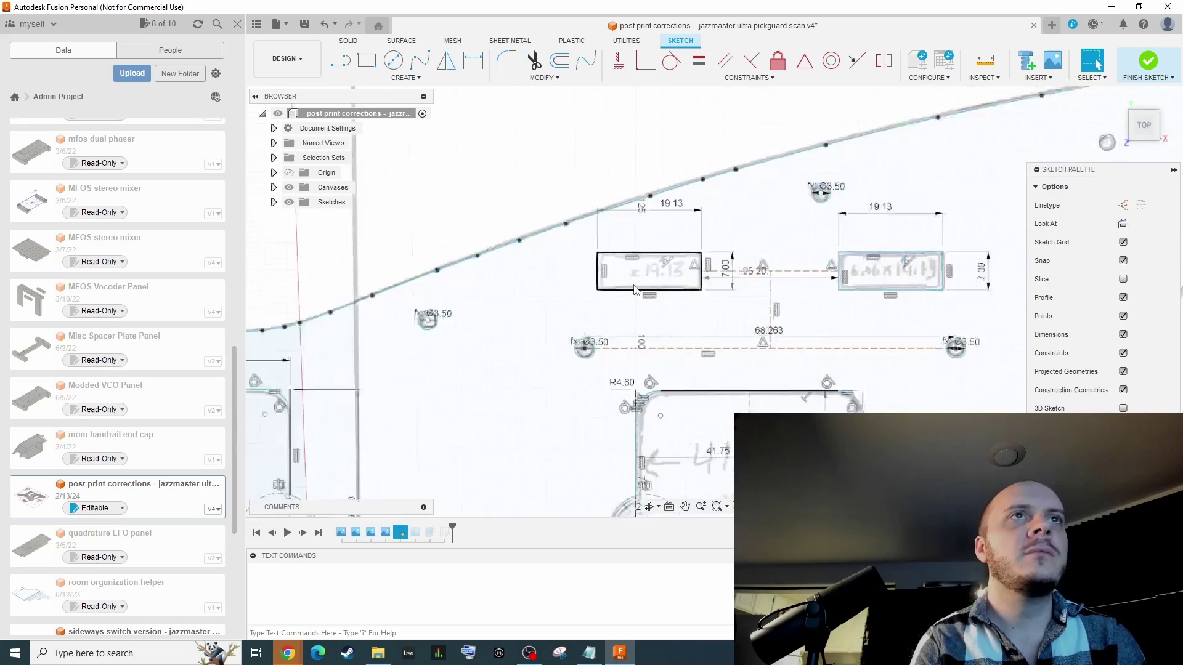
scroll(641, 296, "up", 8)
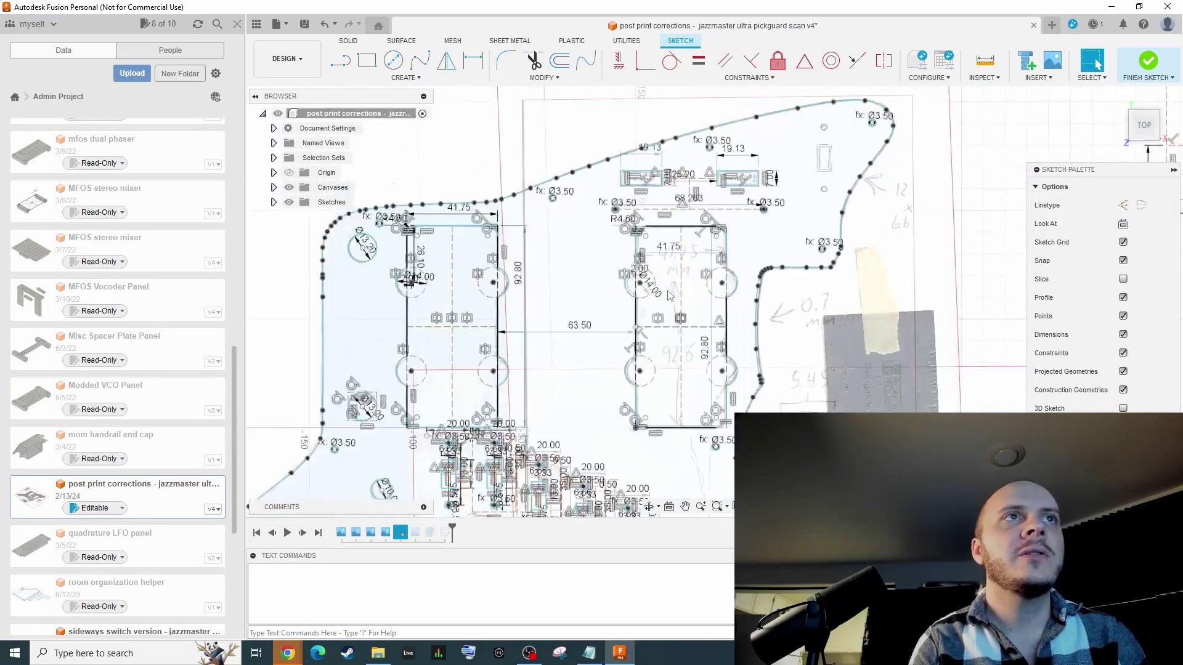
scroll(671, 296, "up", 5)
scroll(421, 225, "down", 2)
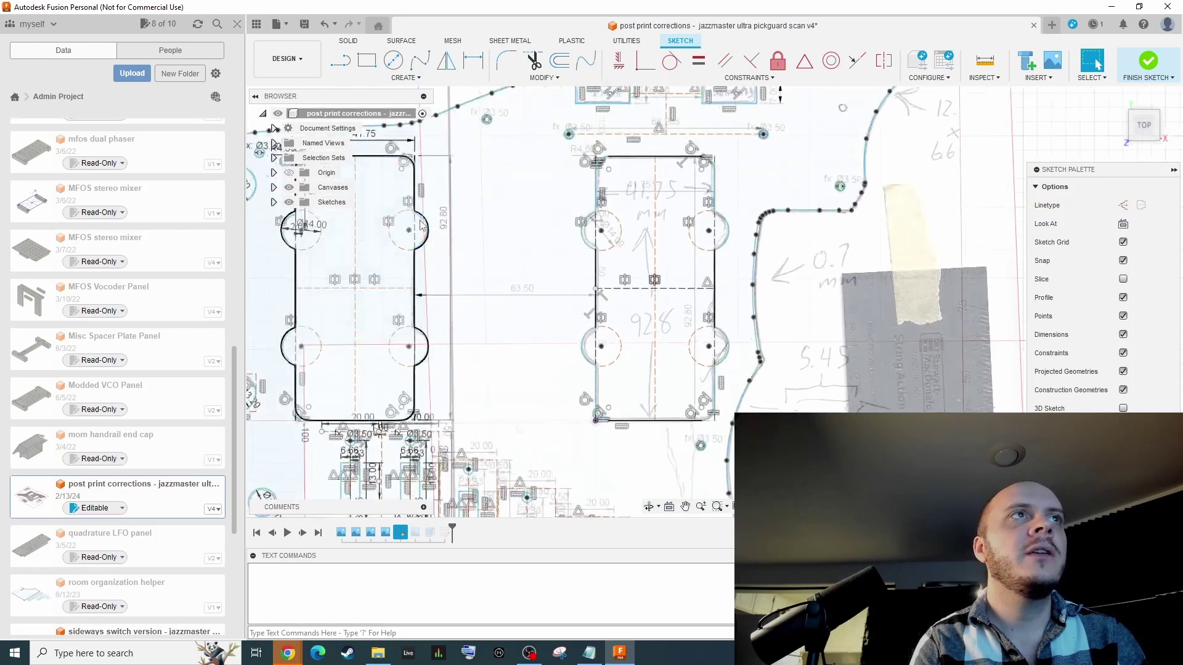
scroll(421, 226, "up", 3)
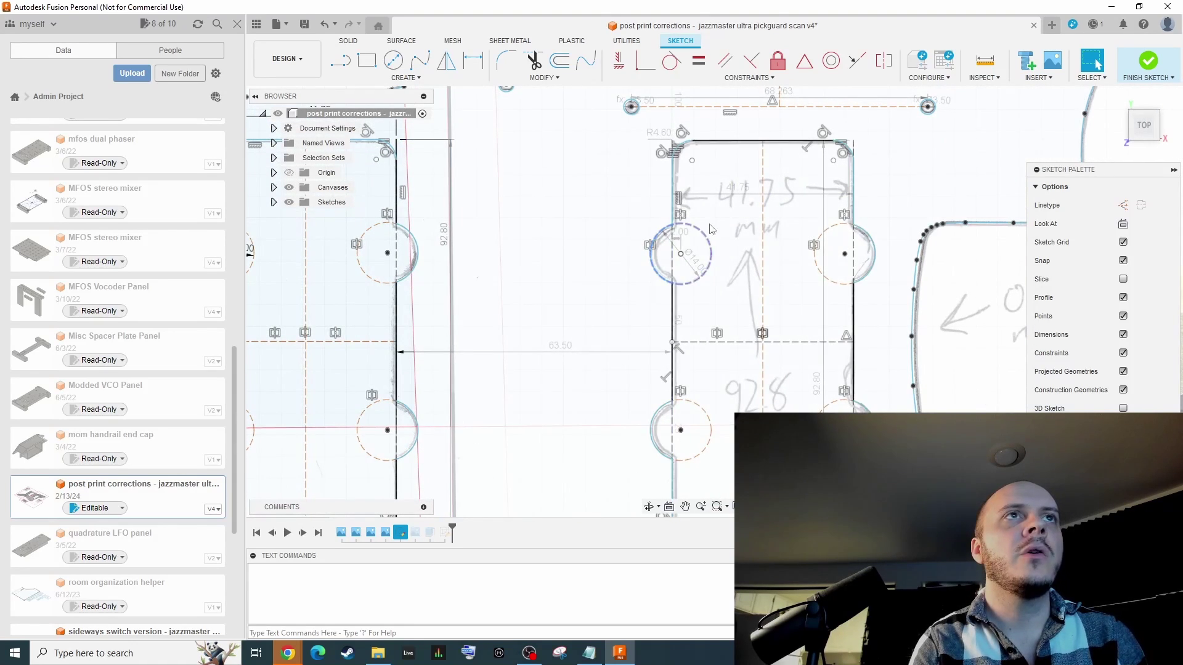
left_click(603, 246)
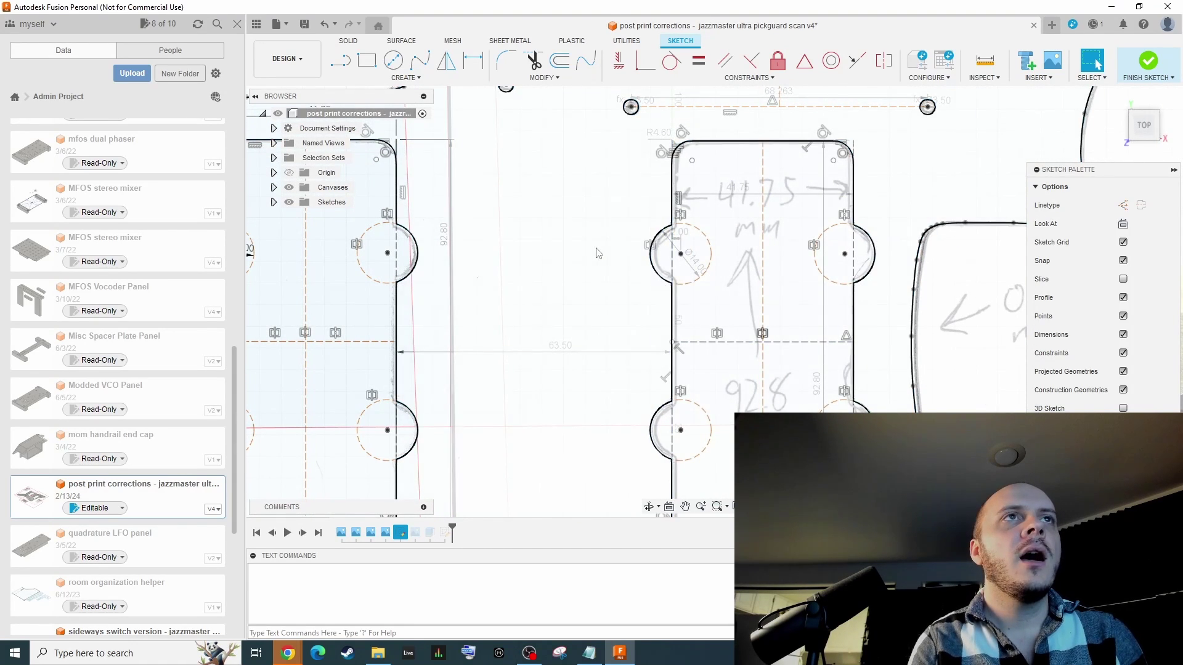
scroll(597, 253, "down", 3)
scroll(660, 167, "up", 3)
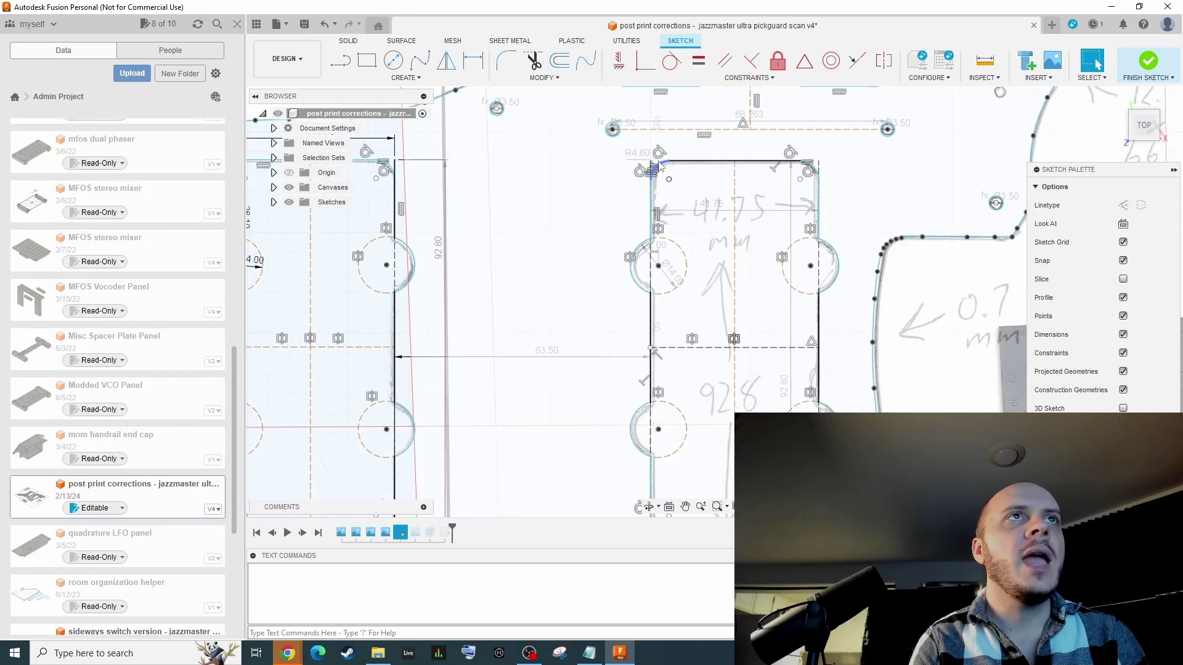
scroll(660, 166, "up", 1)
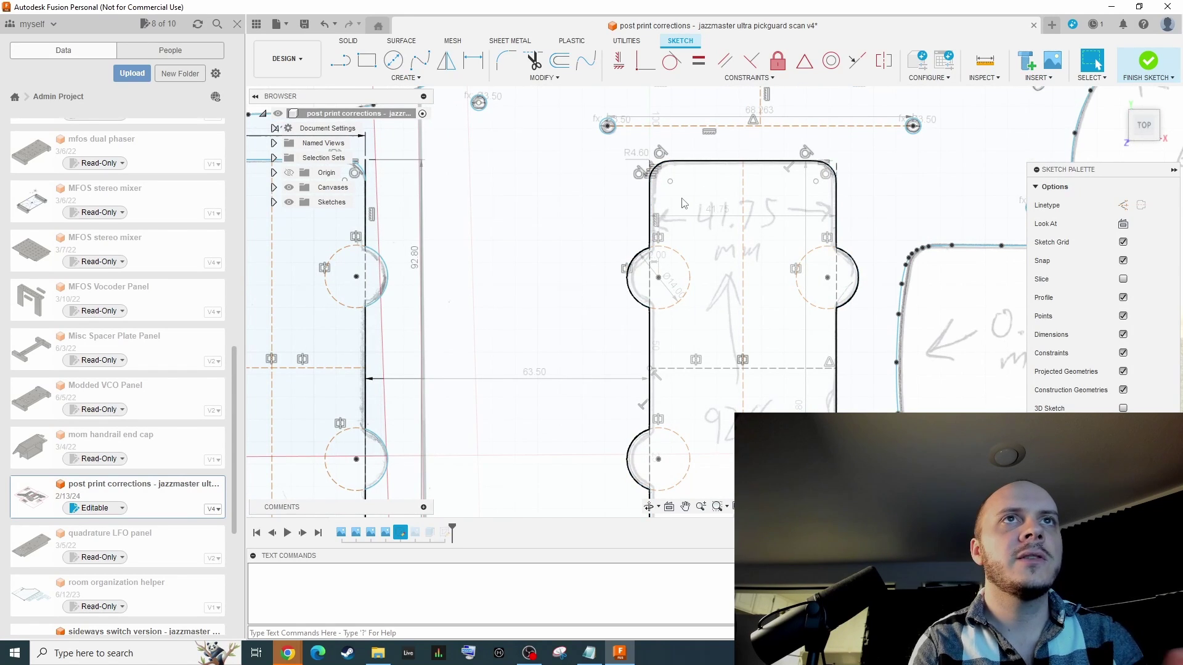
scroll(598, 212, "down", 3)
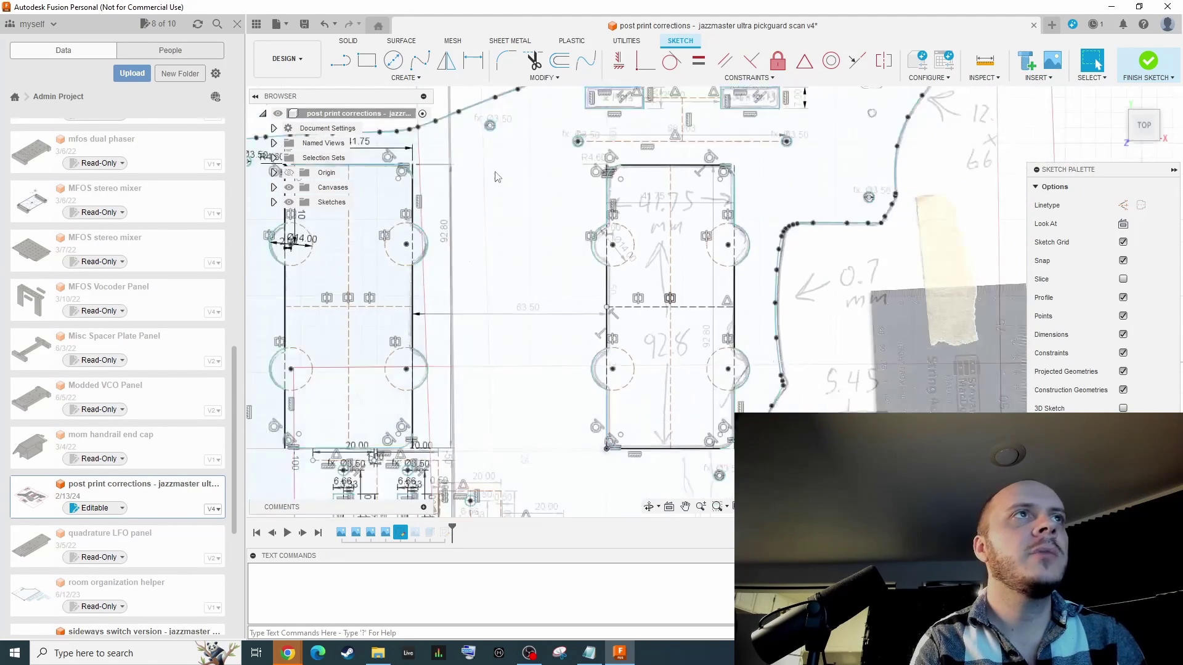
scroll(616, 185, "up", 1)
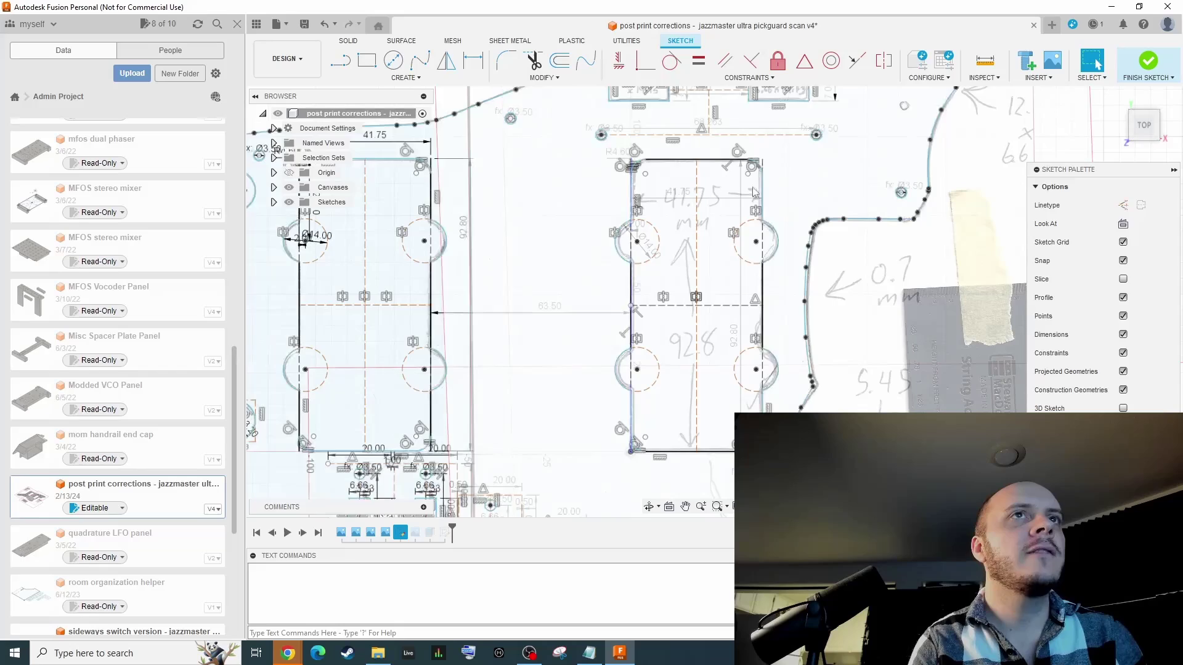
scroll(753, 192, "down", 3)
scroll(661, 245, "up", 3)
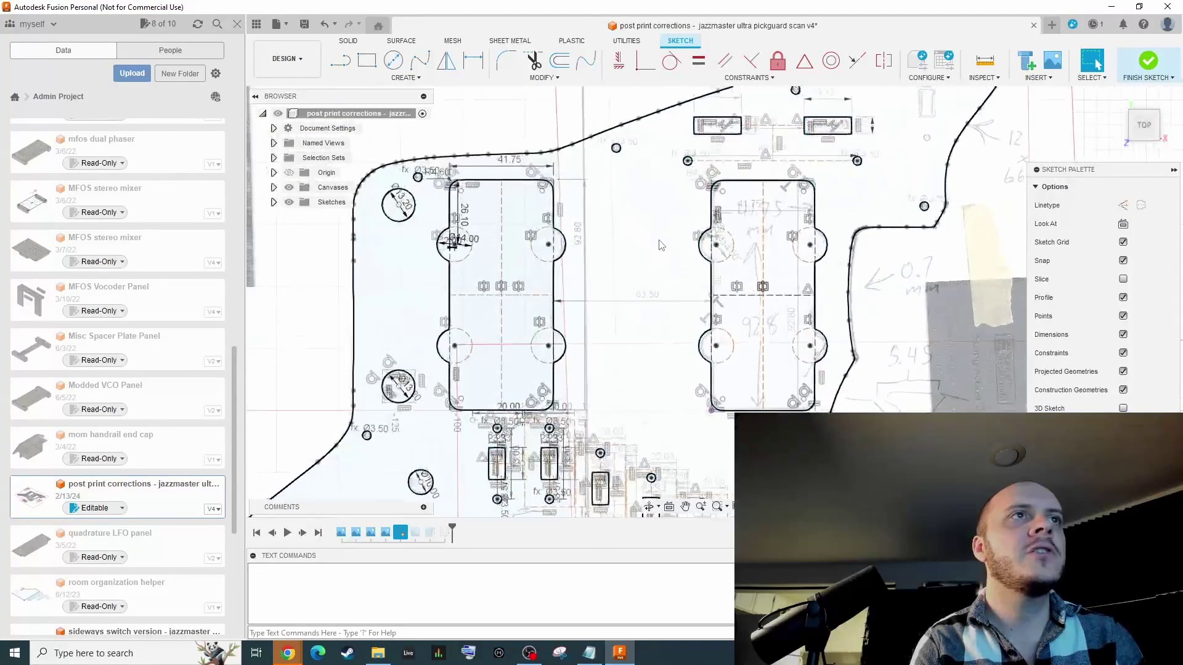
scroll(635, 250, "up", 2)
Step: Draw a 2-point rectangle between the two pickup cutouts
key("r")
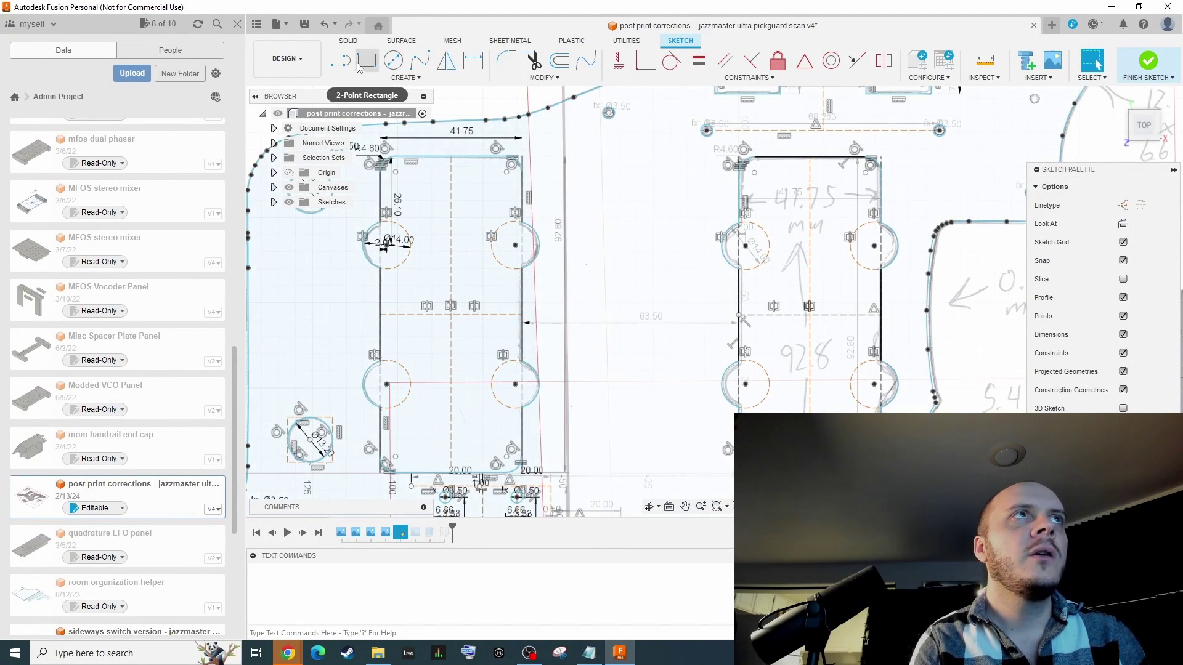
left_click(592, 179)
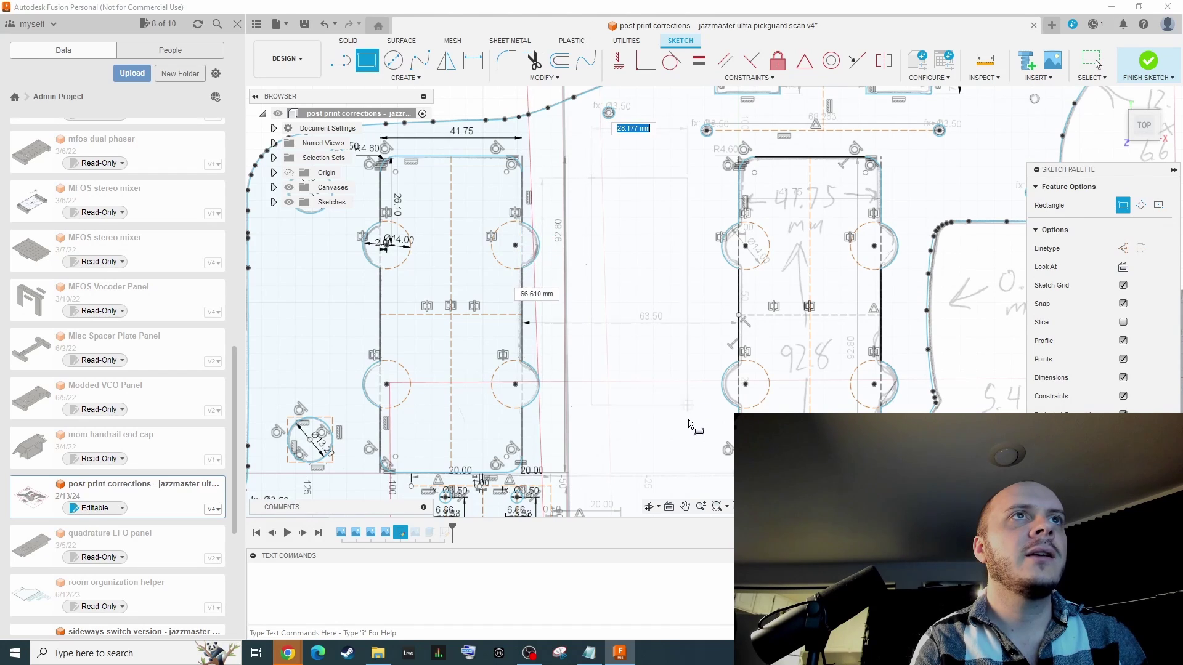
left_click(686, 439)
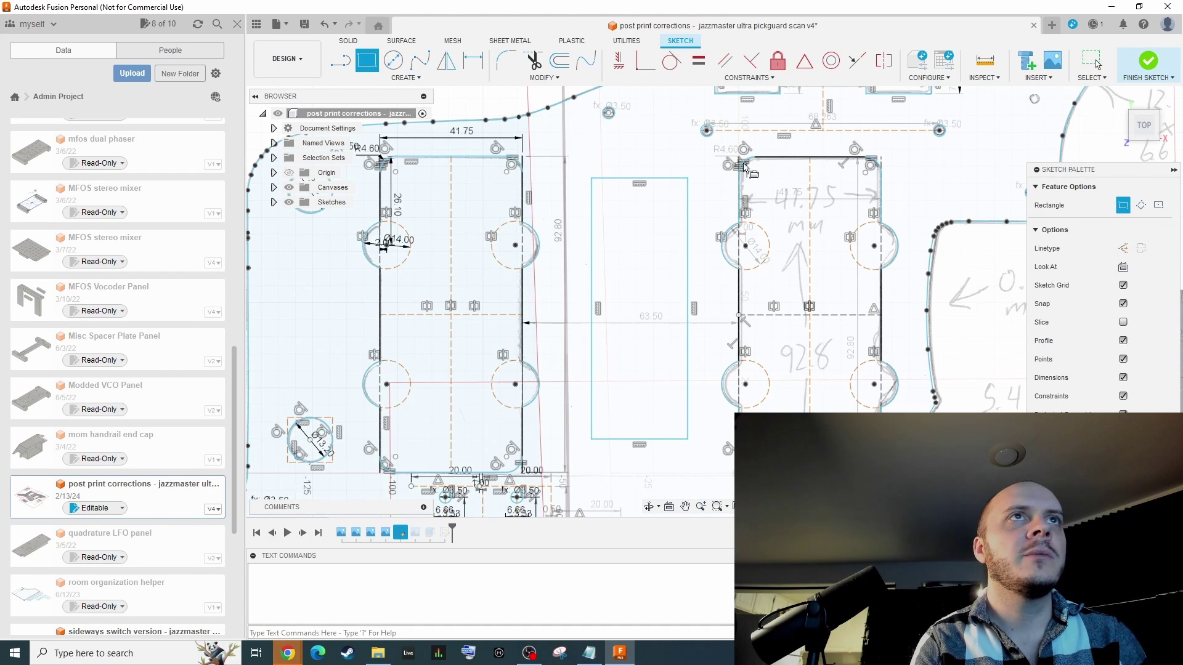
scroll(610, 183, "up", 3)
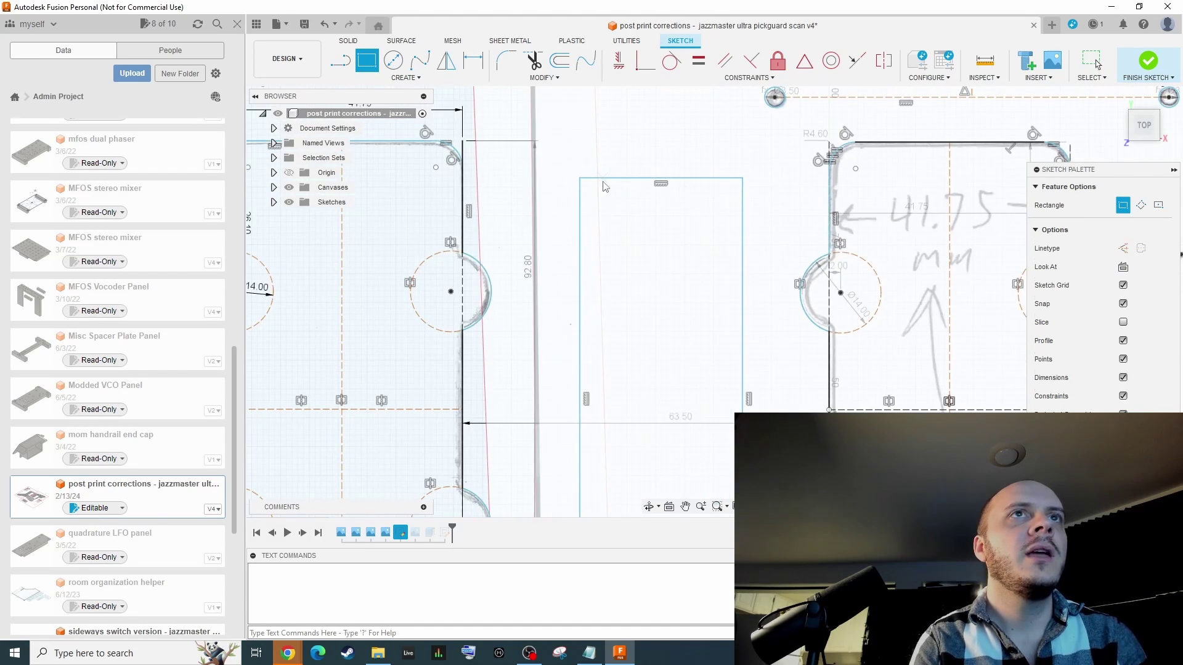
key("Escape")
scroll(581, 188, "down", 3)
scroll(585, 212, "up", 2)
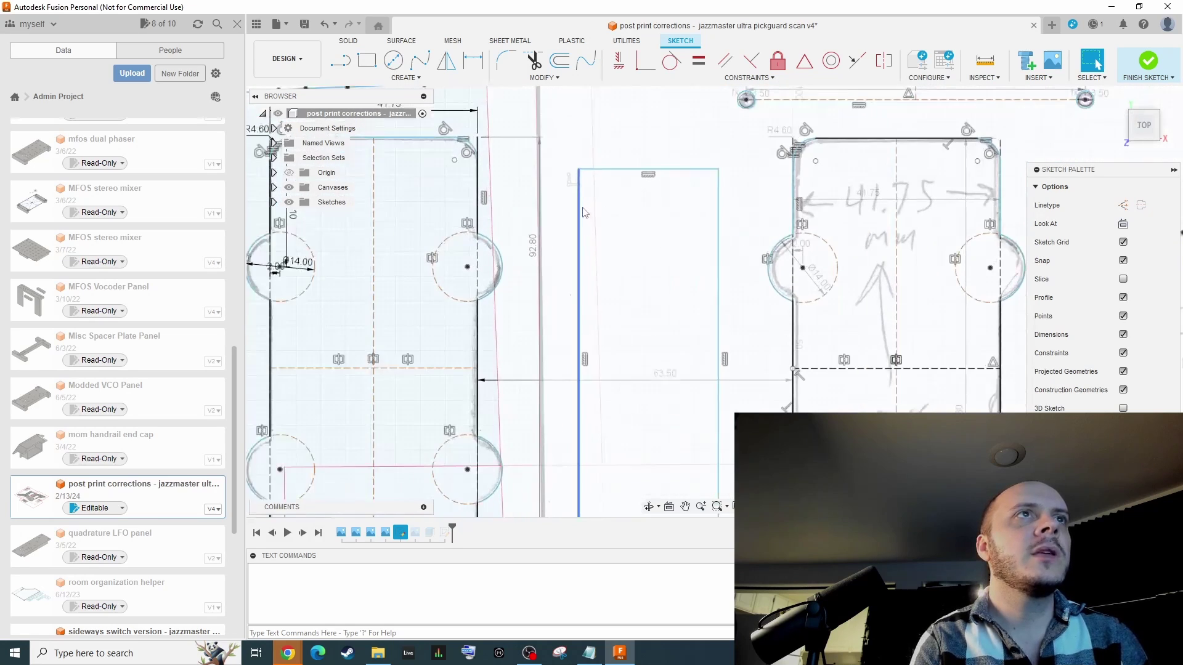
scroll(581, 224, "up", 2)
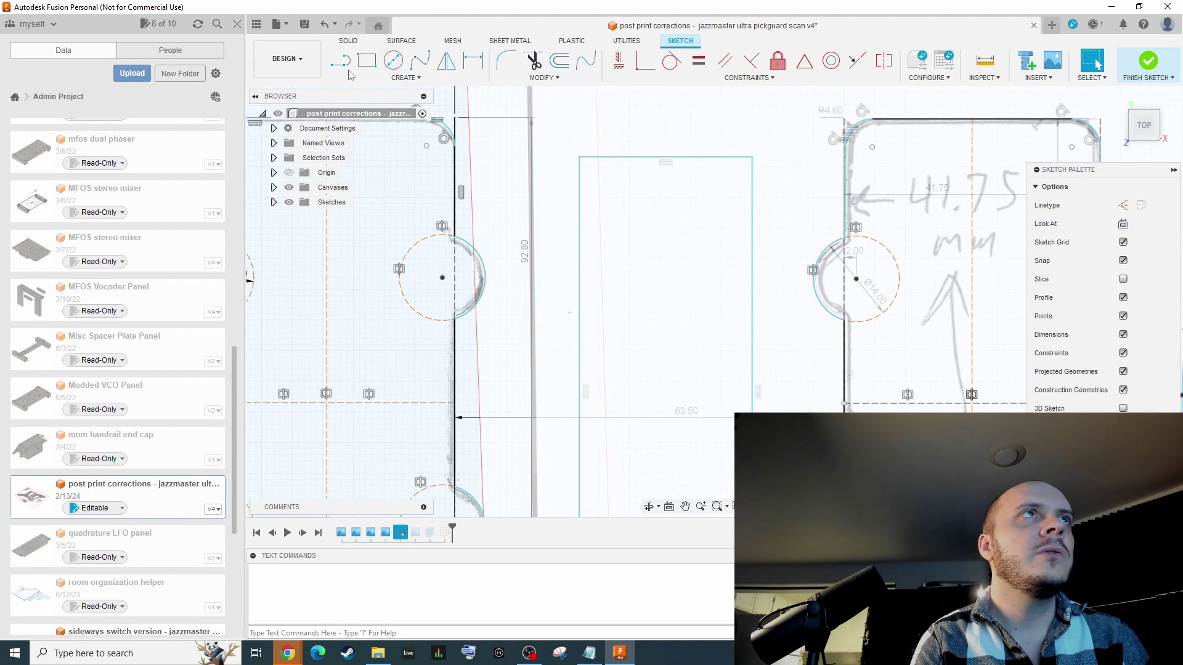
Step: Add a centre-point arc bulging out from the rectangle's left edge
left_click(389, 78)
mouse_move(373, 129)
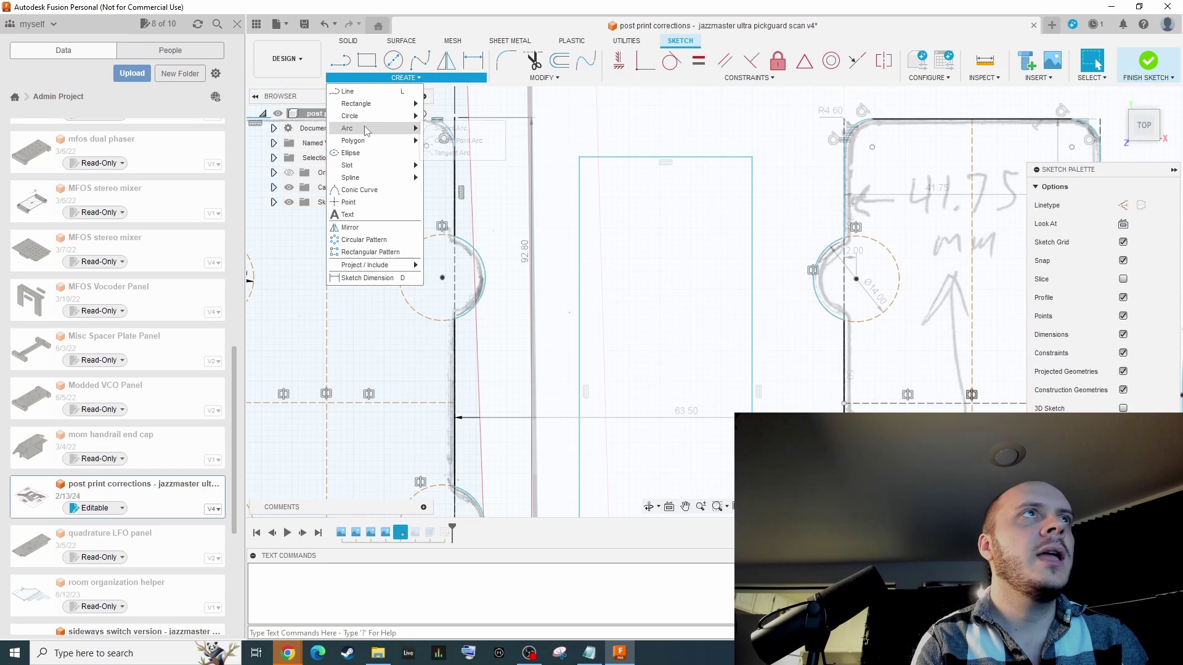
left_click(453, 129)
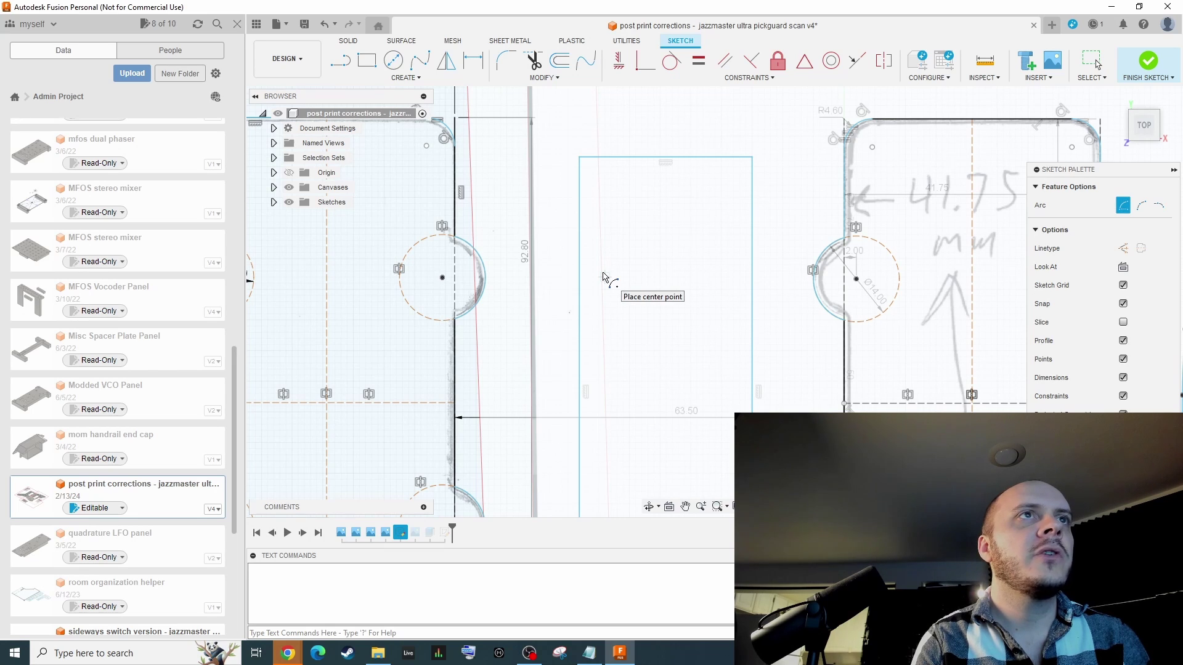
left_click(603, 276)
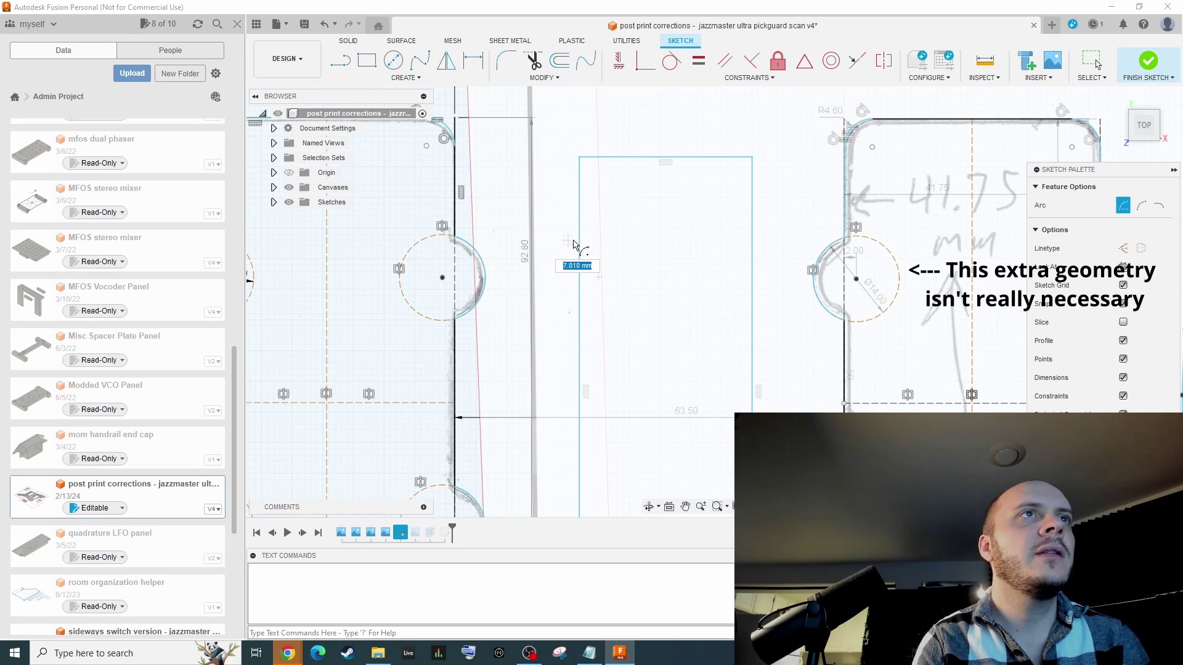
left_click(577, 238)
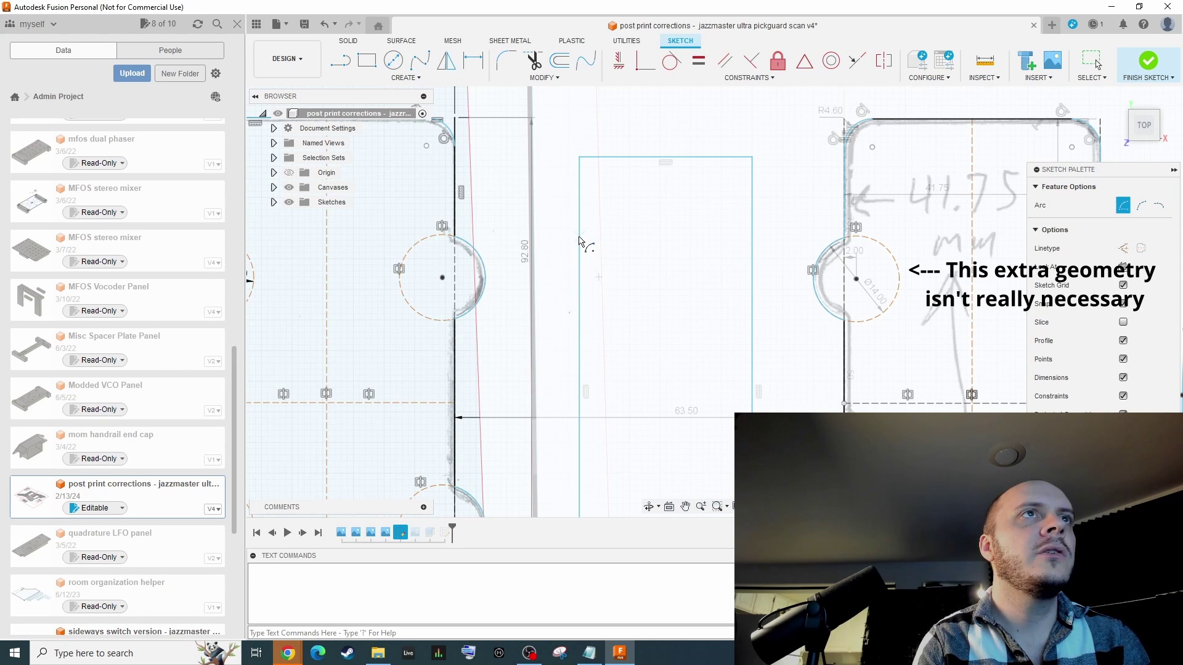
left_click(582, 319)
key("Escape")
scroll(563, 136, "up", 3)
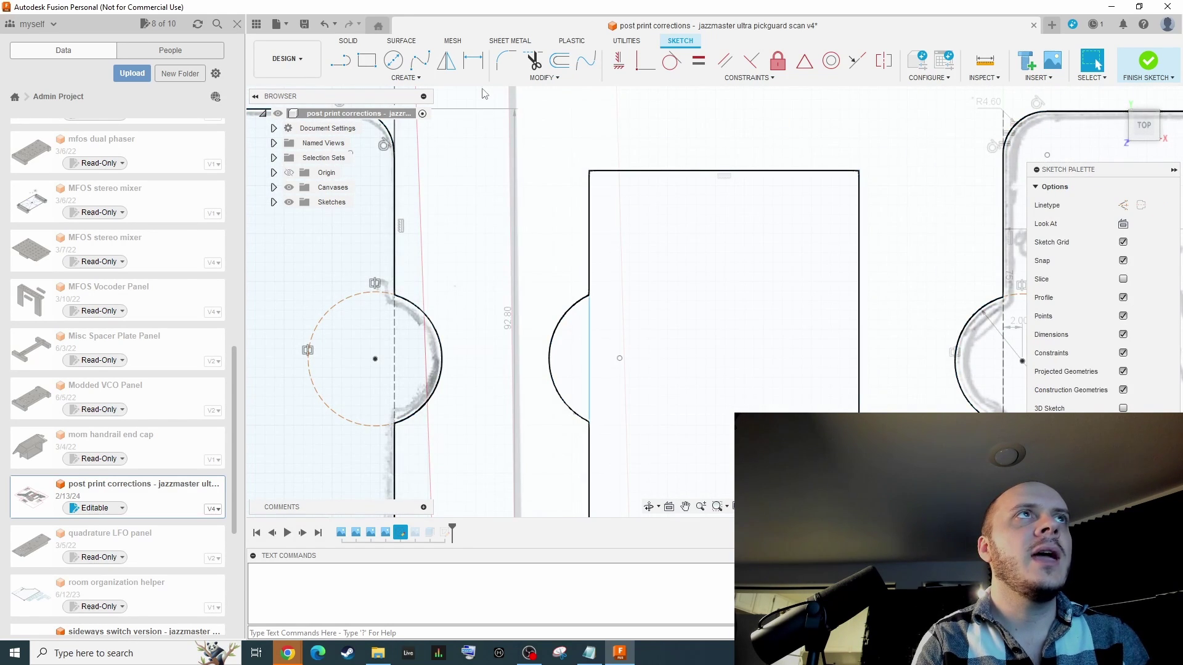
Step: Delete the edge segment enclosed by the arc and fillet the rectangle's top corners
key("Delete")
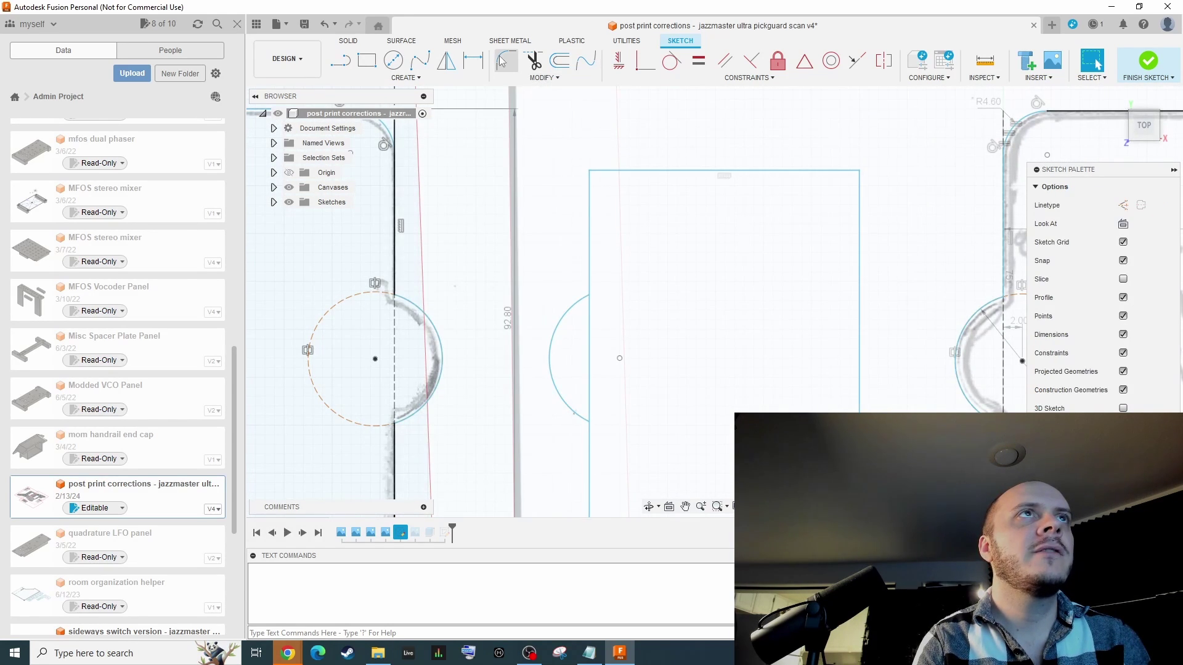
left_click(505, 60)
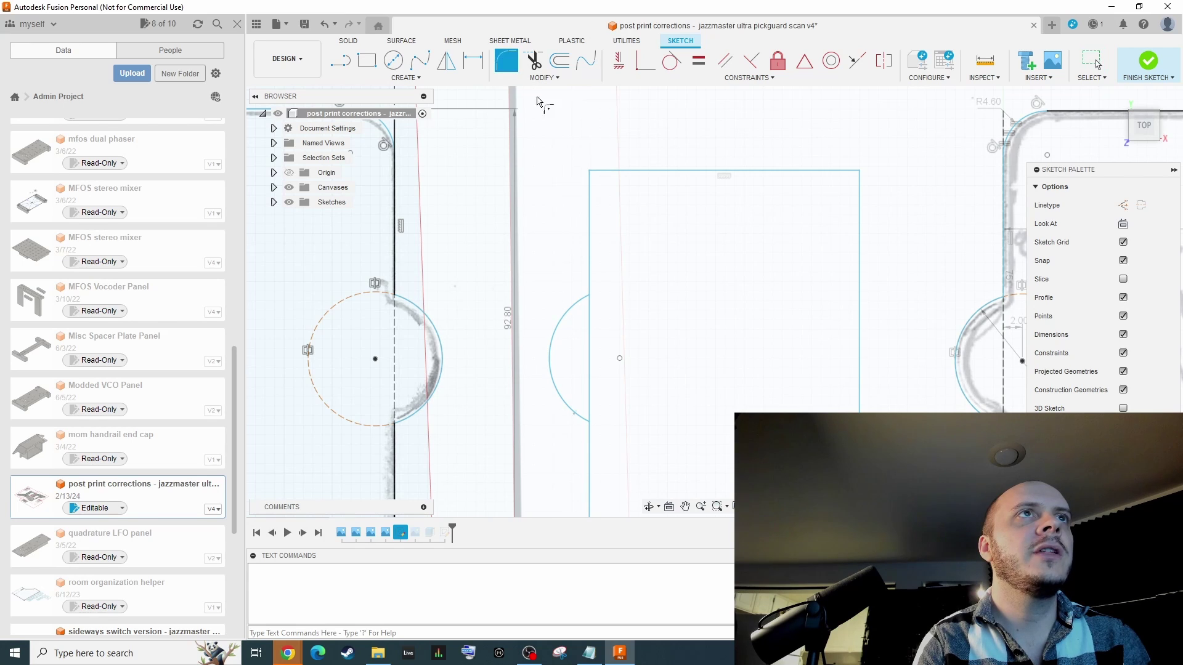
left_click(592, 186)
left_click(601, 172)
key("Return")
left_click(848, 172)
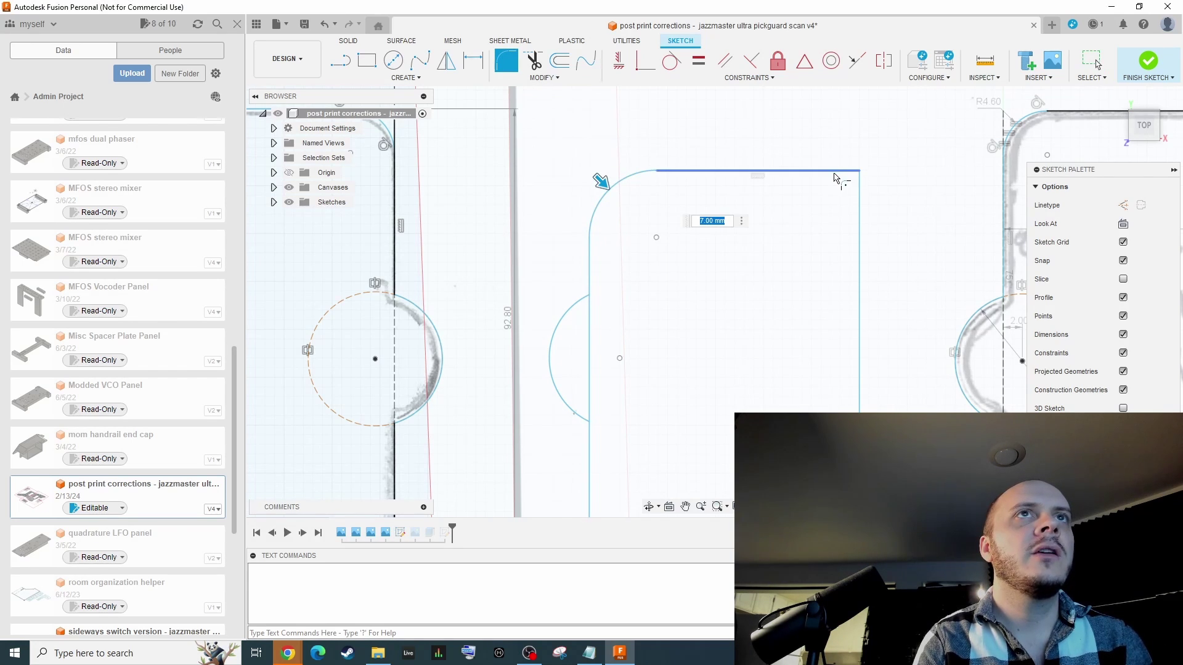
left_click(861, 206)
scroll(838, 258, "down", 5)
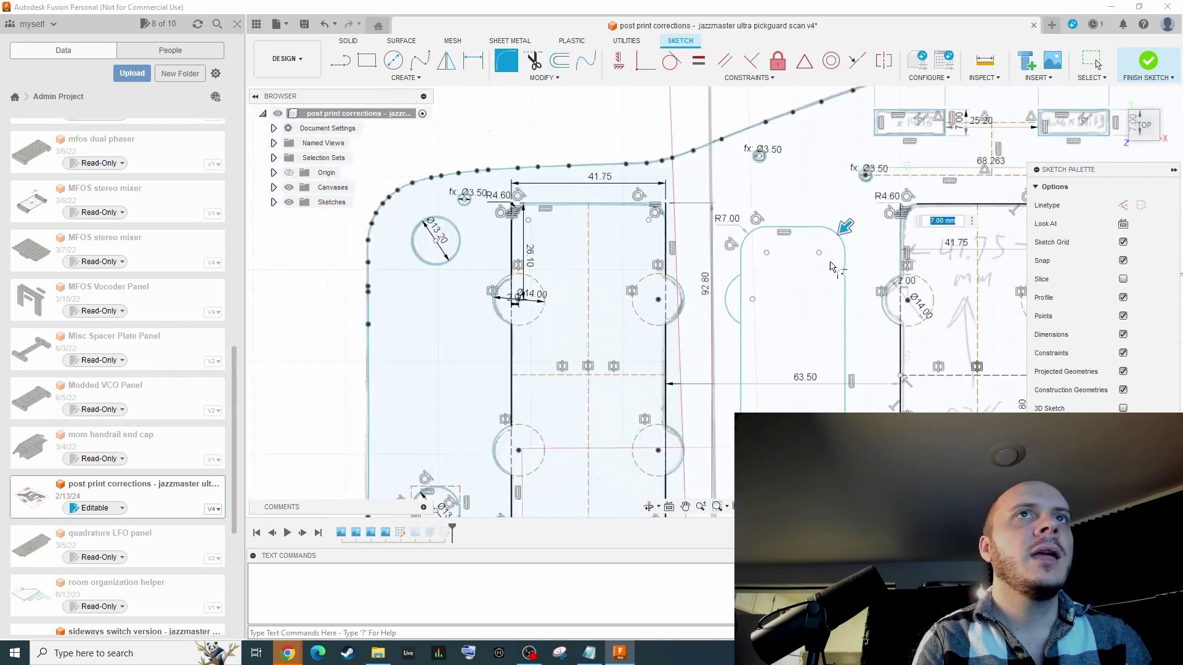
scroll(899, 228, "up", 8)
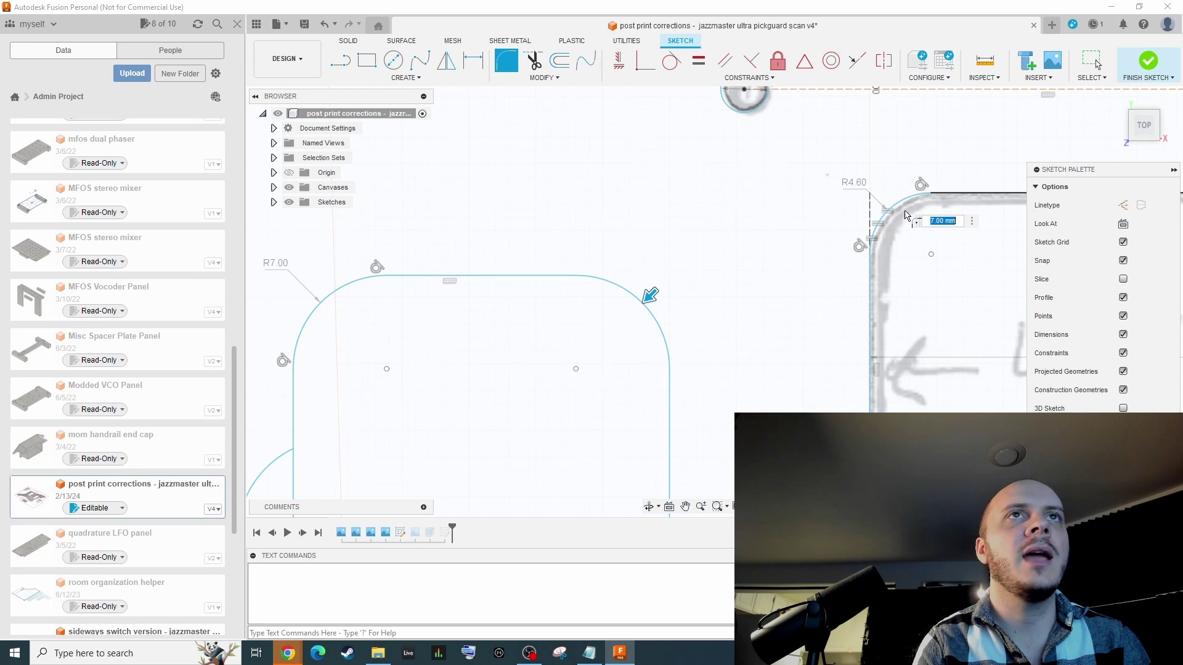
scroll(907, 215, "down", 1)
scroll(900, 216, "down", 1)
scroll(900, 216, "up", 3)
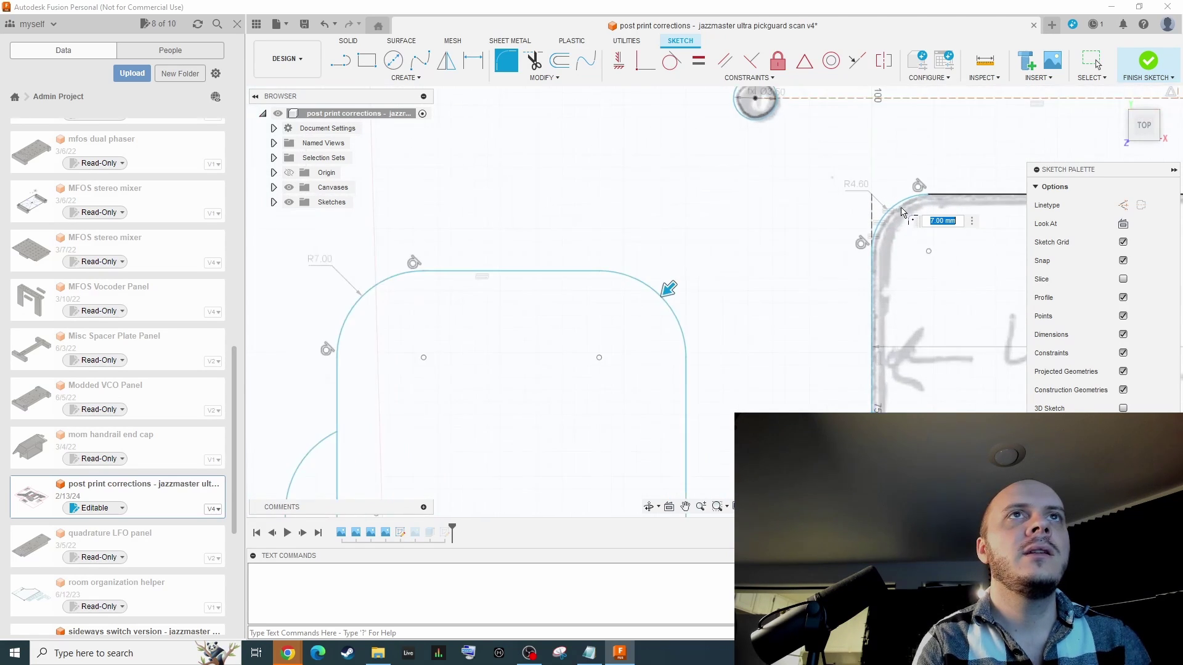
scroll(855, 253, "down", 4)
scroll(855, 253, "down", 6)
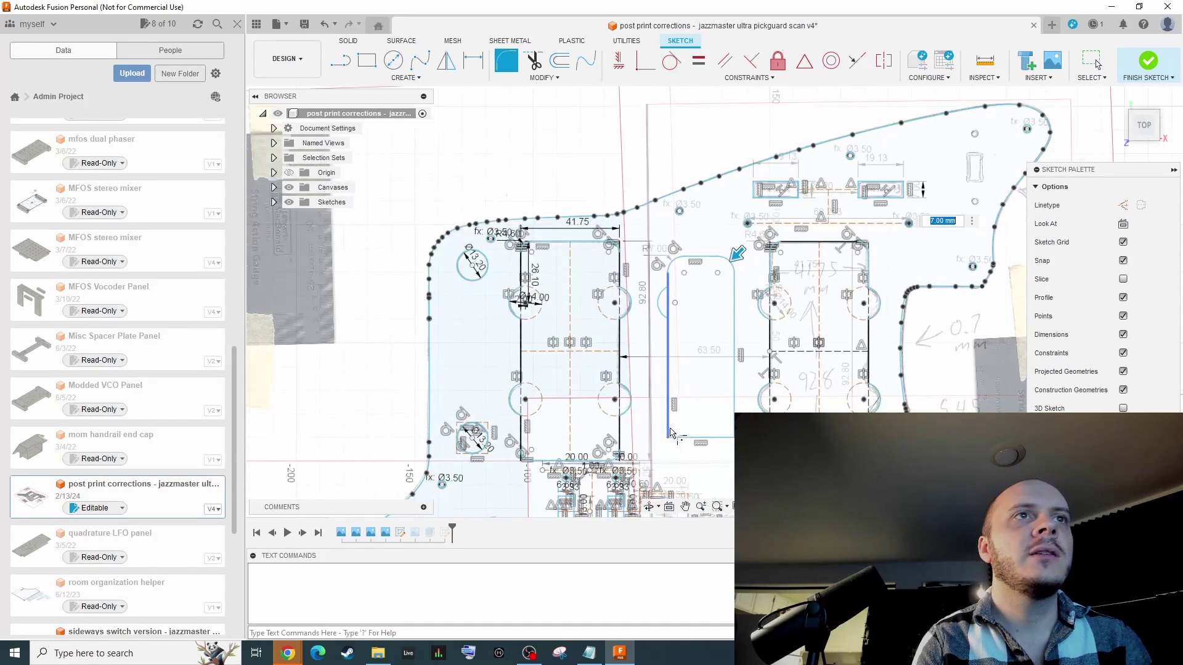
scroll(680, 419, "up", 1)
Step: Fillet the slot's bottom-left and bottom-right corners, then exit the Fillet tool
left_click(670, 438)
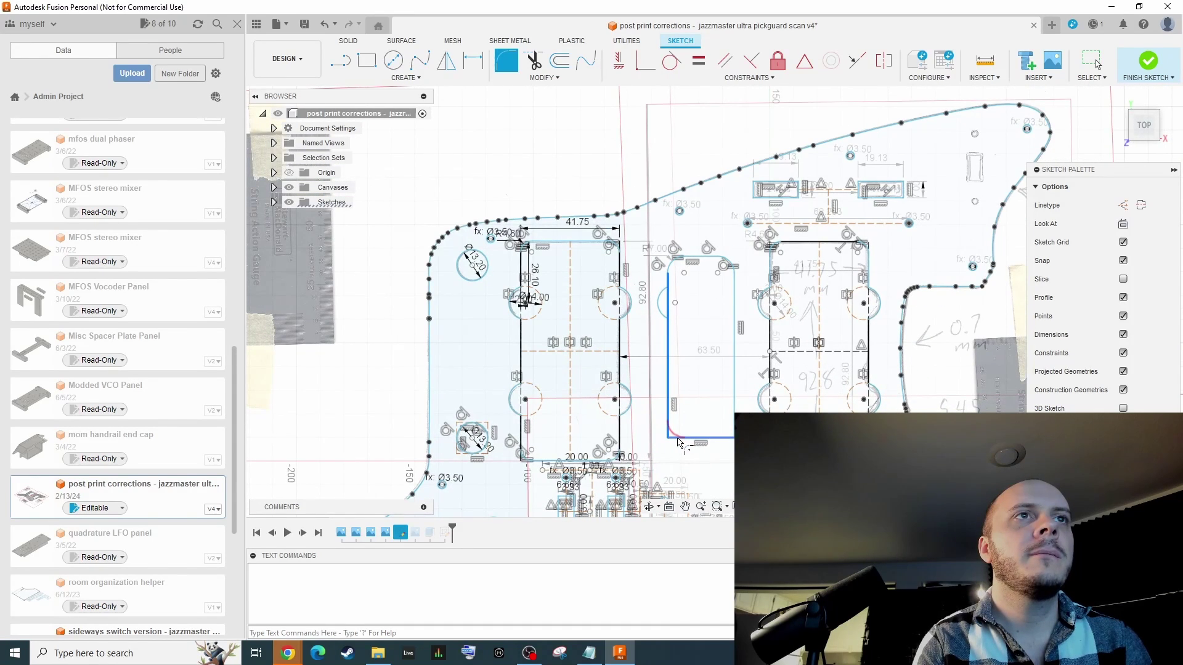
left_click(730, 438)
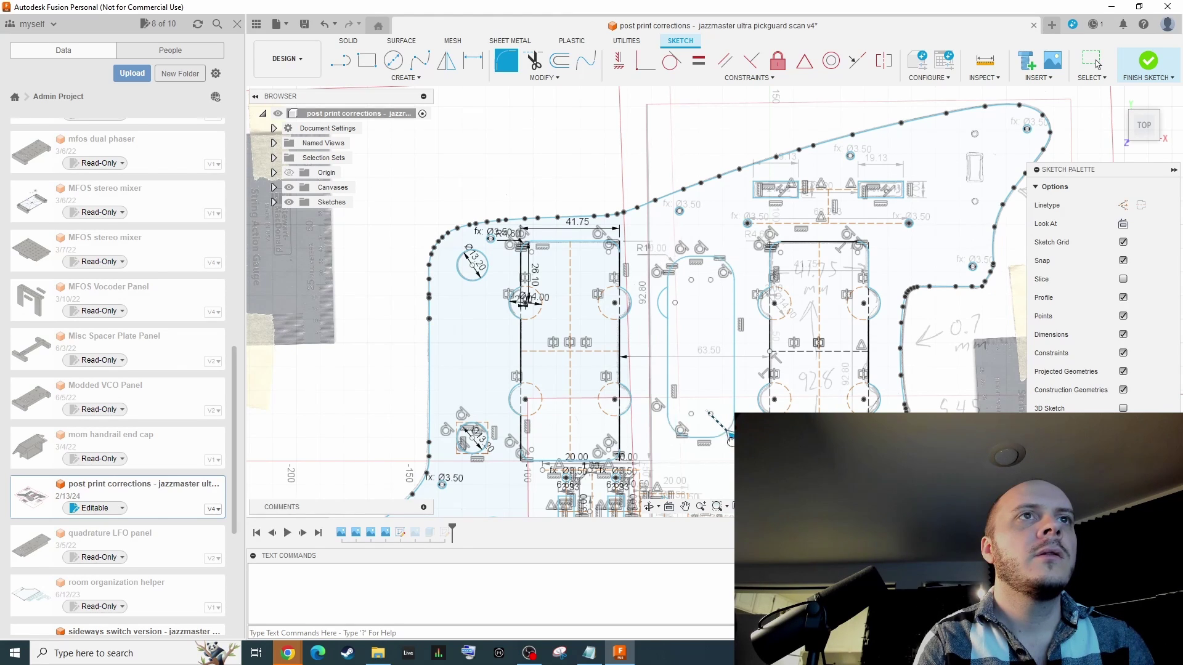
scroll(721, 436, "up", 5)
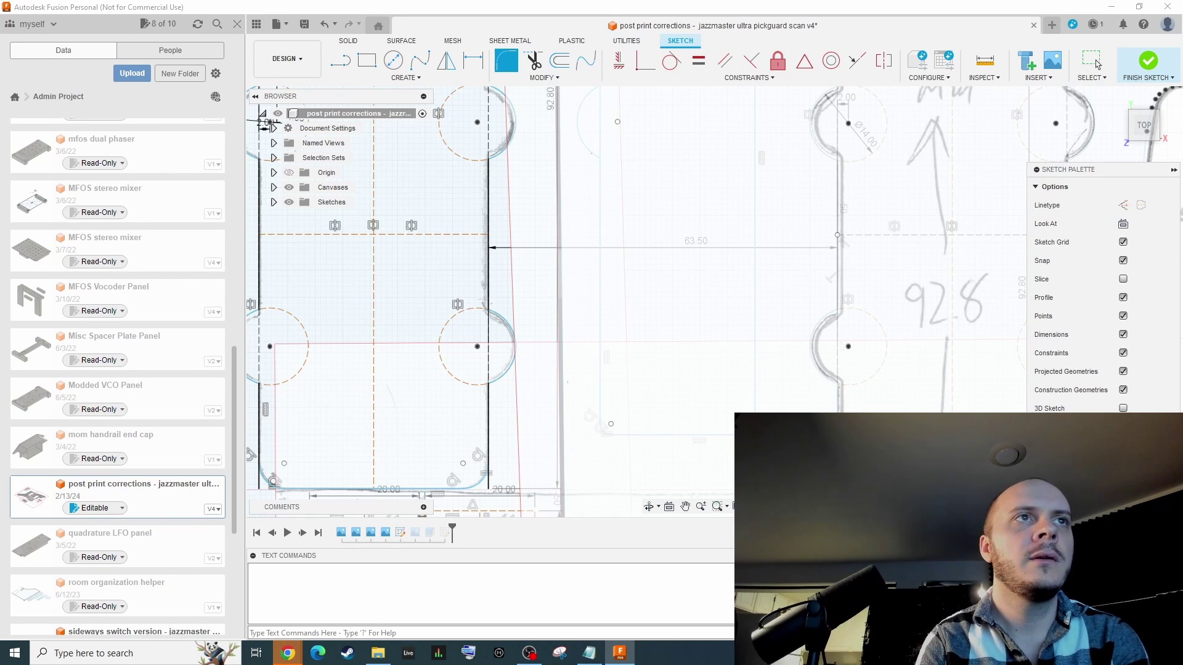
left_click(1094, 62)
scroll(813, 244, "down", 3)
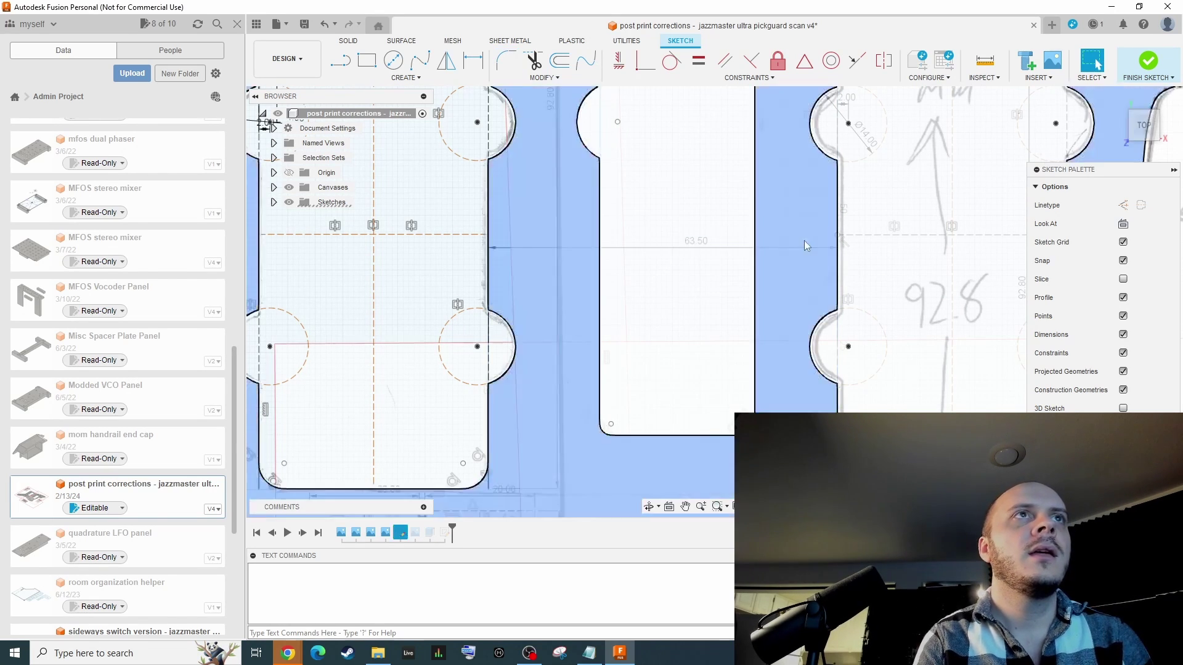
scroll(782, 130, "up", 4)
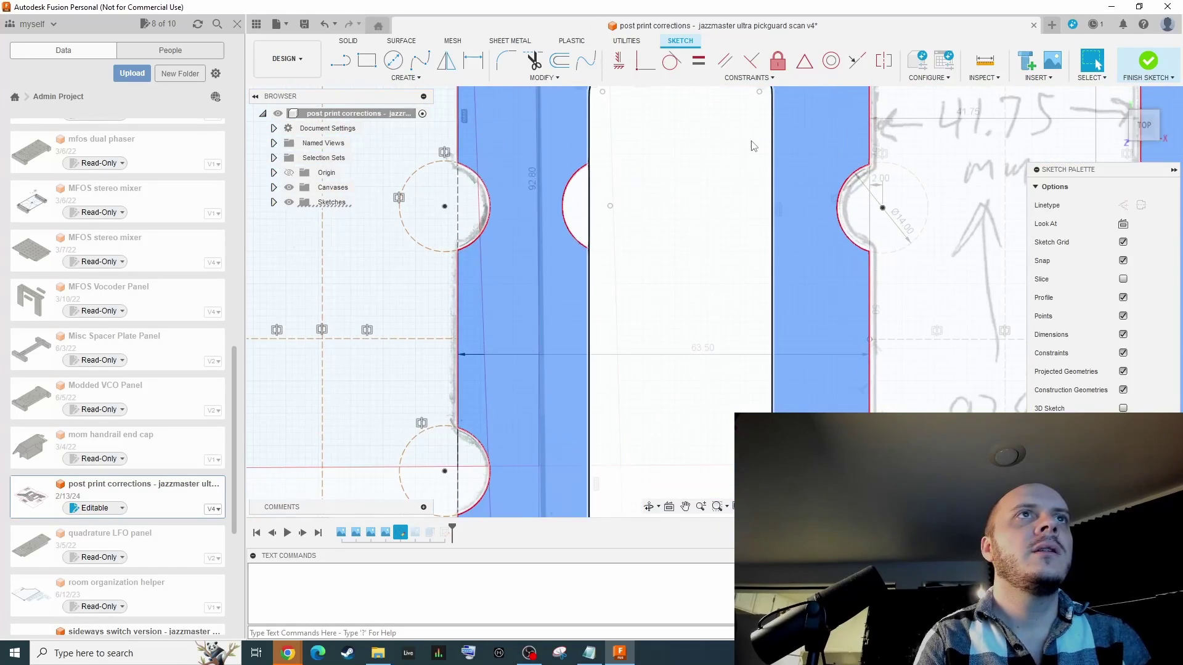
scroll(755, 154, "down", 3)
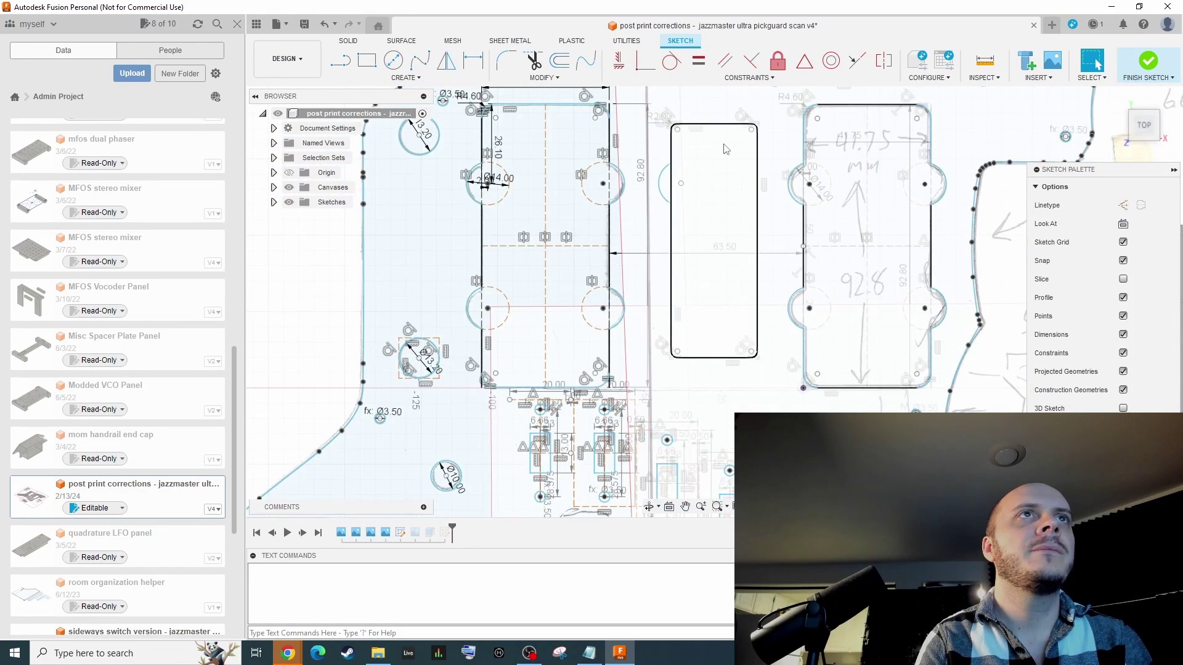
scroll(726, 149, "up", 5)
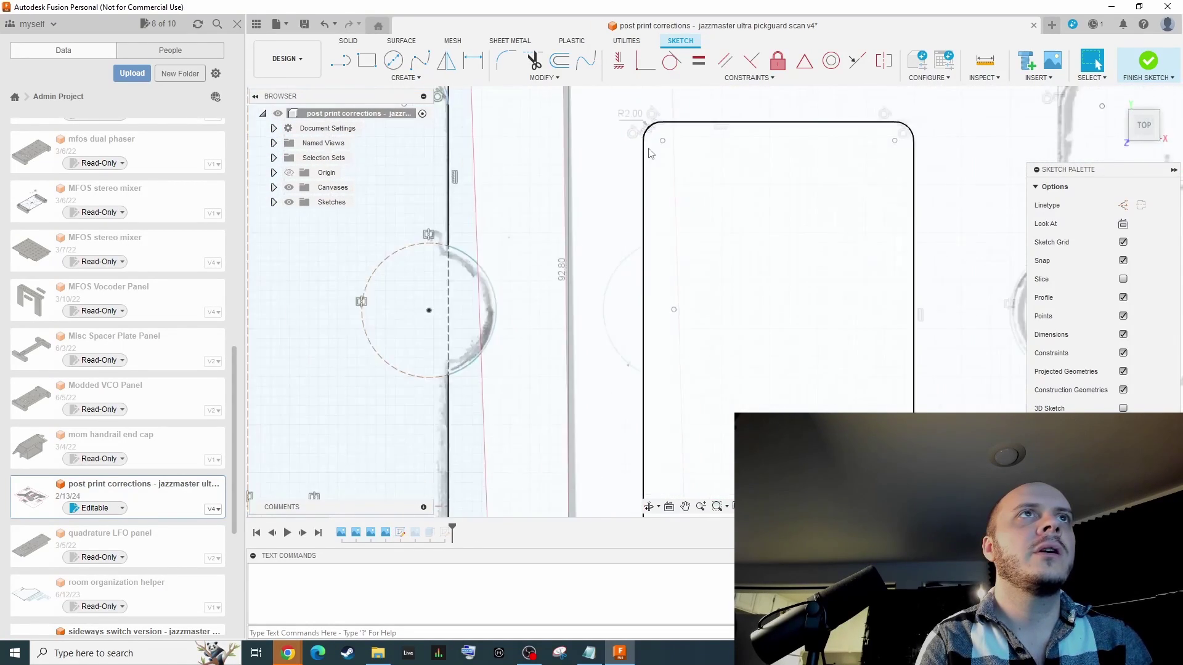
scroll(650, 153, "down", 3)
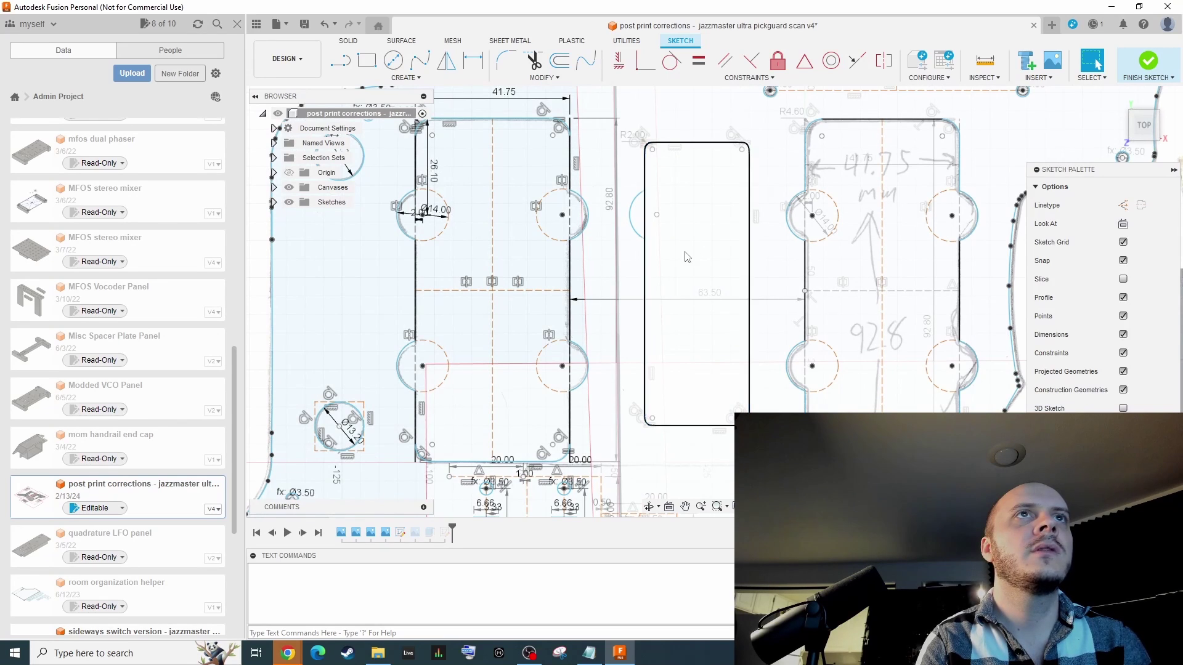
scroll(687, 257, "down", 1)
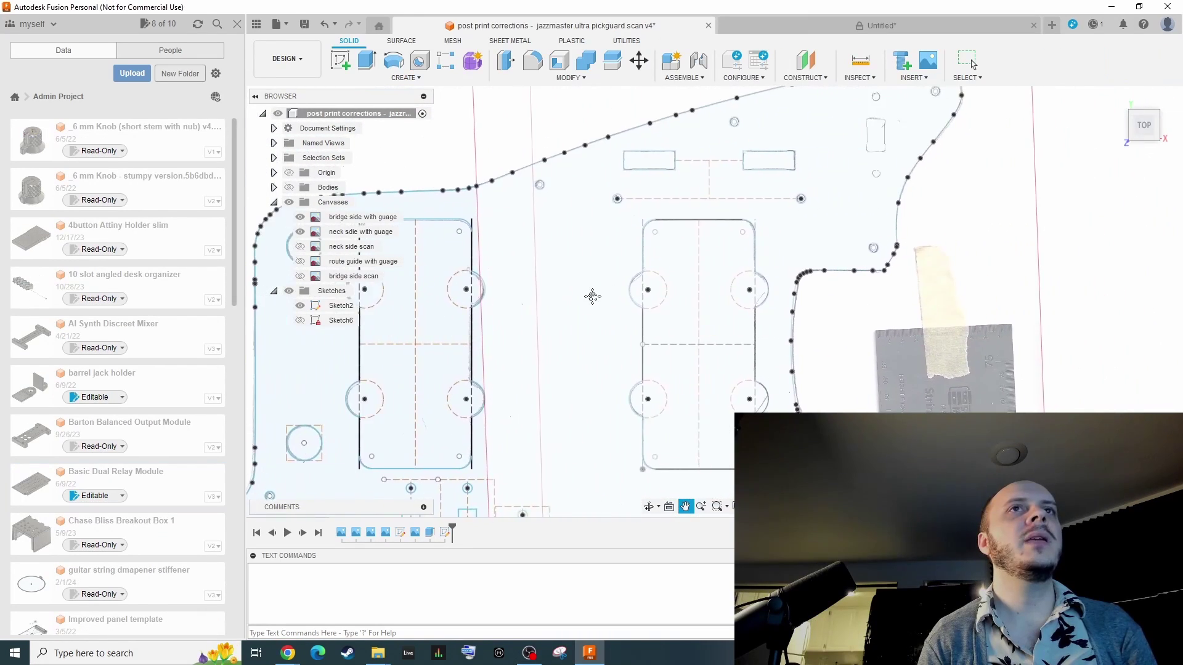
Step: Start a new sketch and begin a control point spline on the scanned pickguard edge
scroll(687, 262, "up", 4)
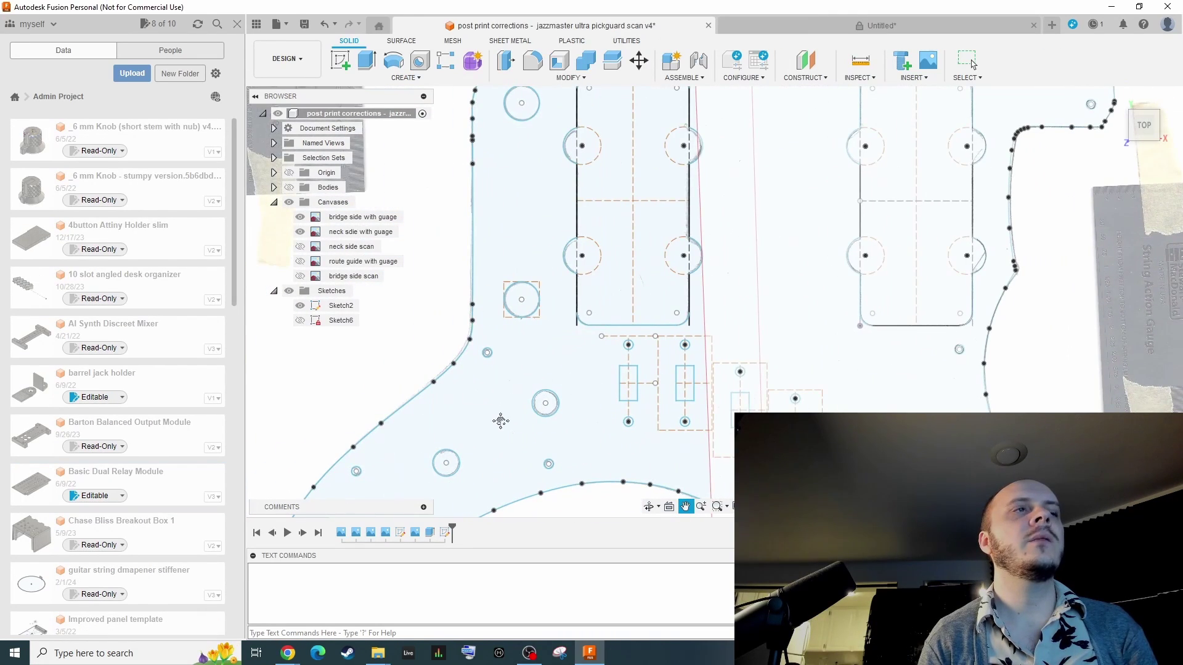
scroll(687, 191, "down", 3)
scroll(694, 185, "up", 5)
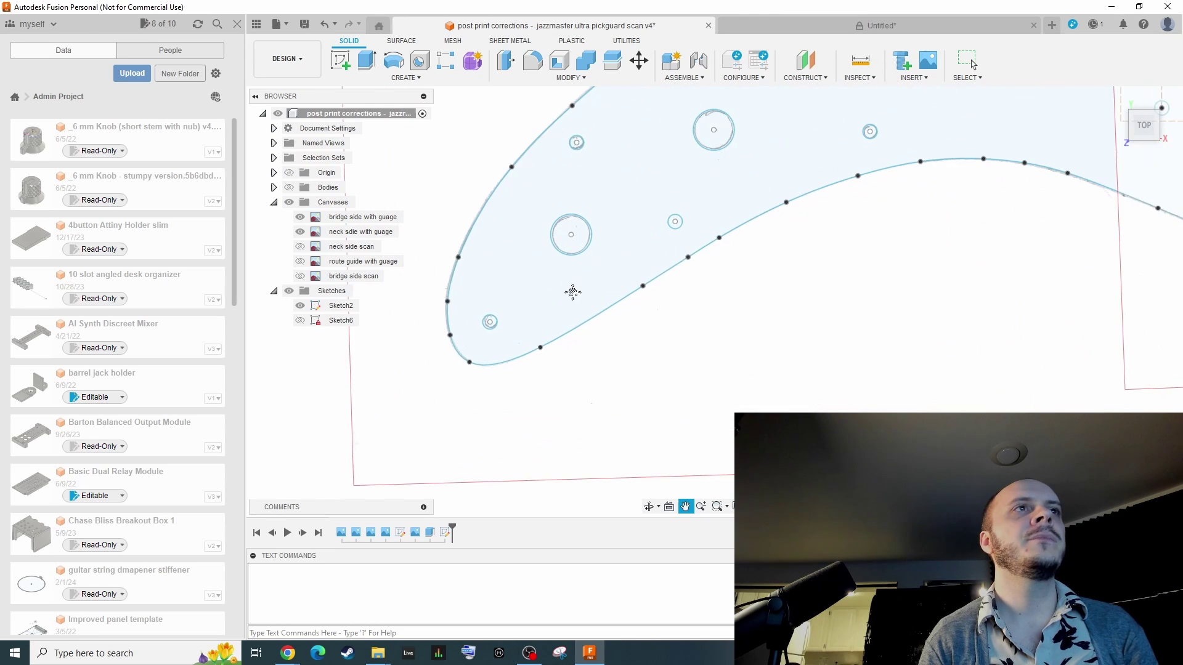
scroll(572, 292, "up", 2)
scroll(576, 313, "down", 1)
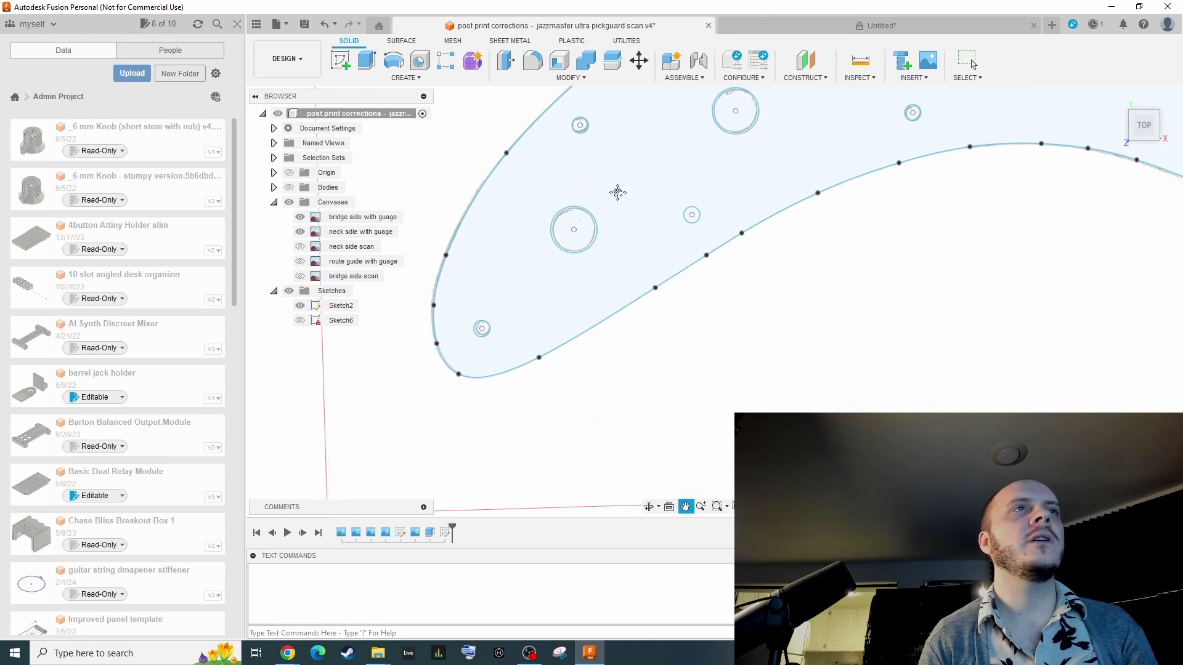
left_click(341, 60)
left_click(406, 77)
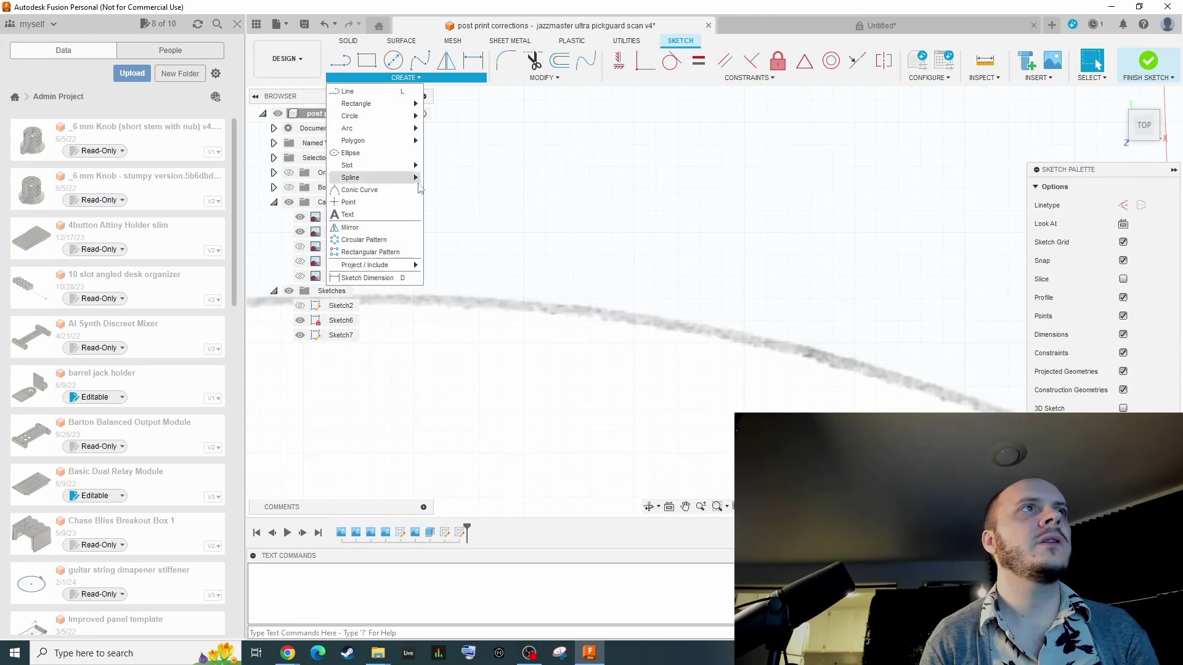
mouse_move(373, 180)
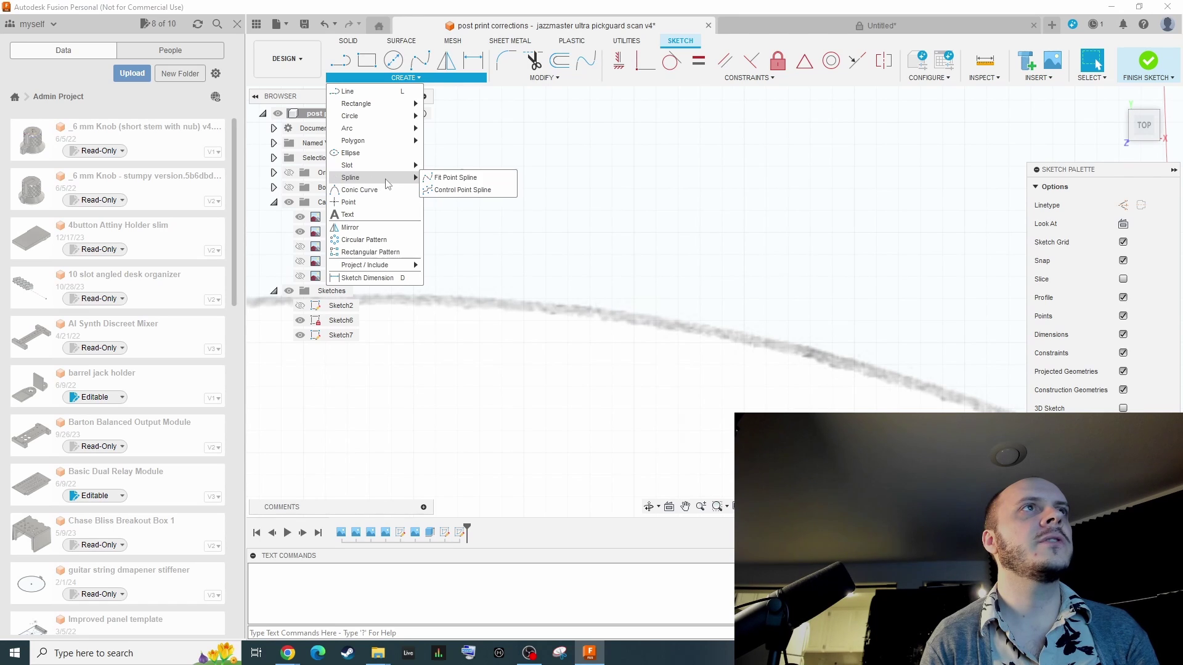
left_click(462, 190)
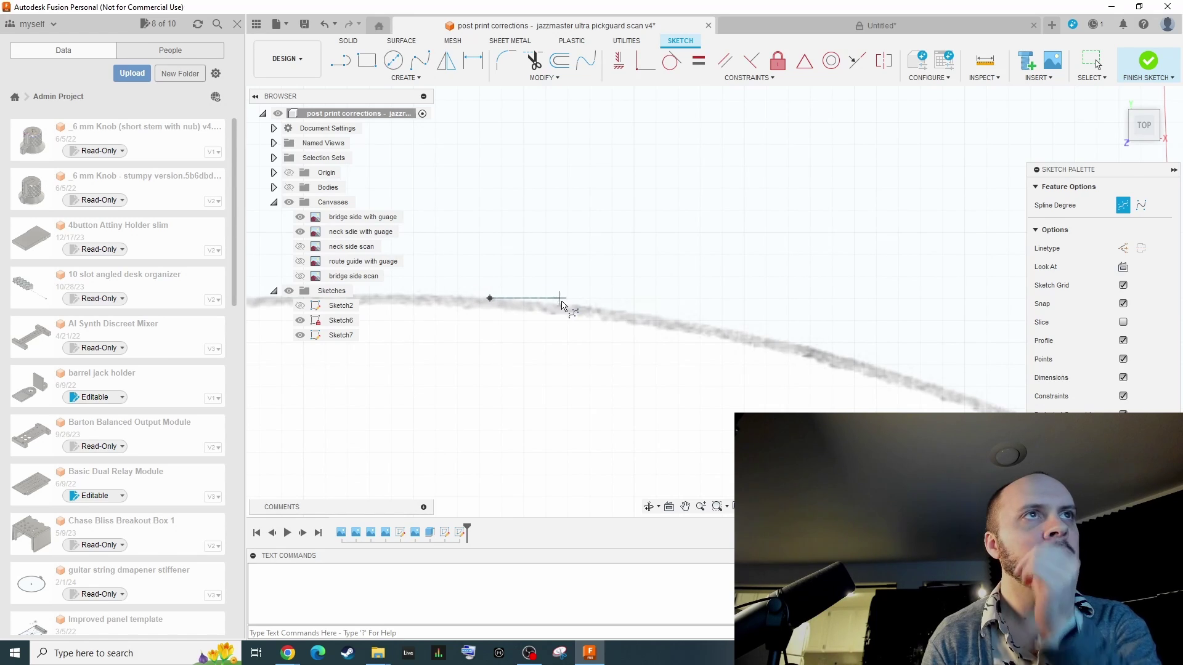
left_click(593, 308)
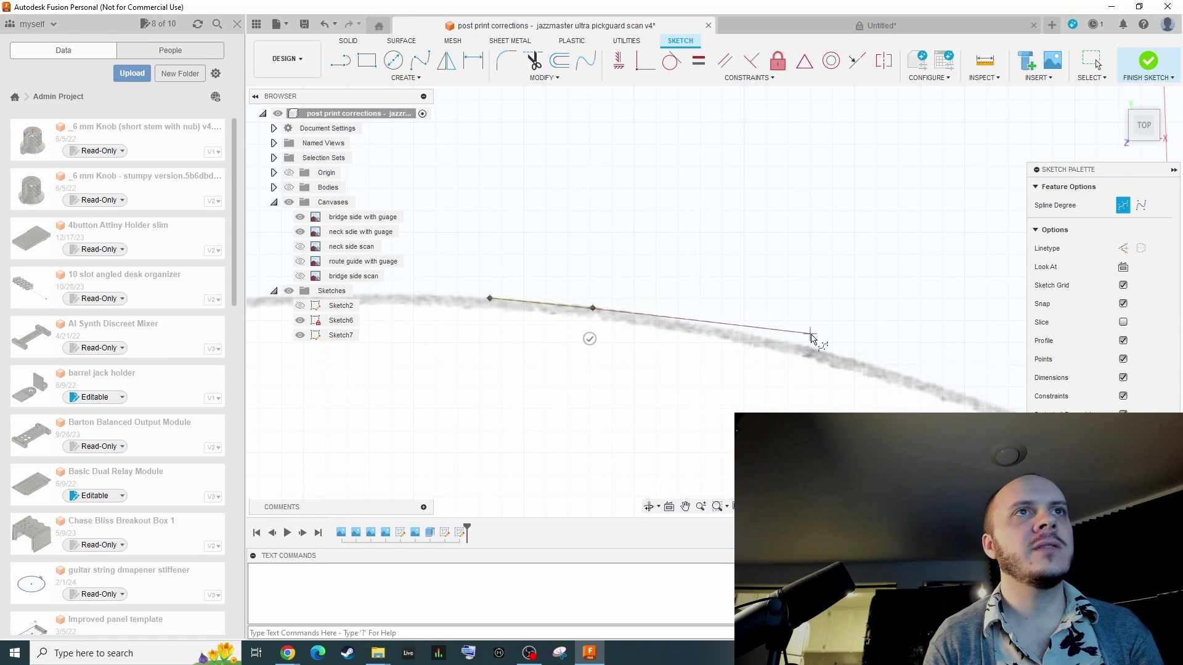
left_click(789, 342)
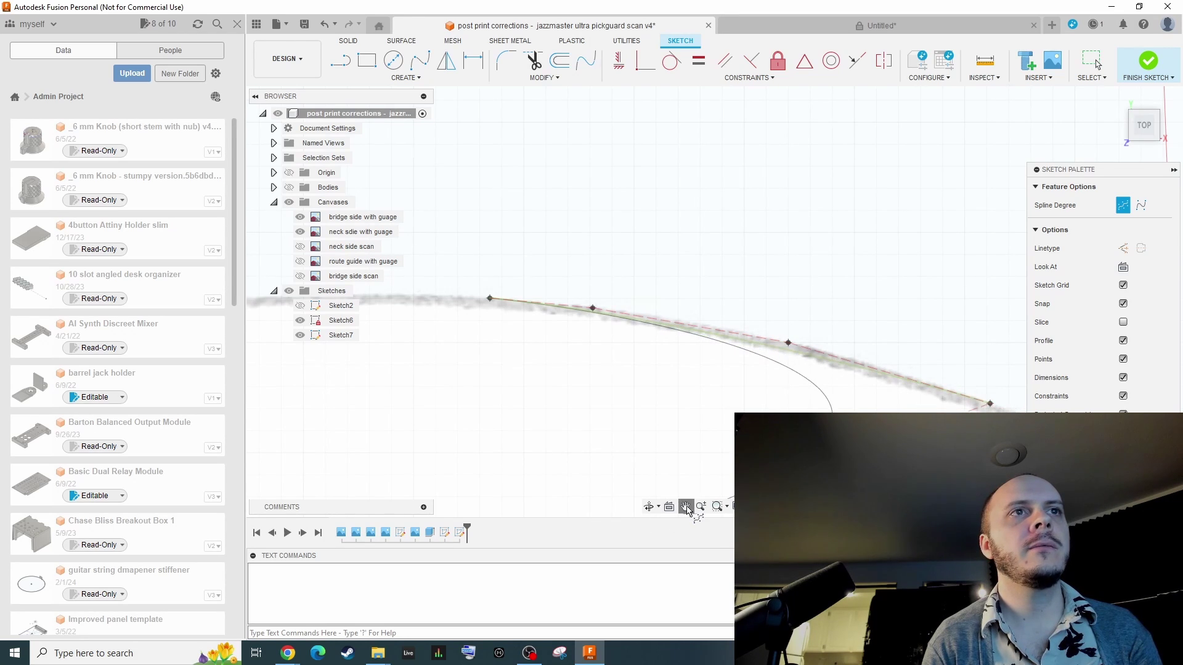
Step: Continue the spline along the curved scan edge to its end and finish it
middle_click_drag(713, 412, 488, 309)
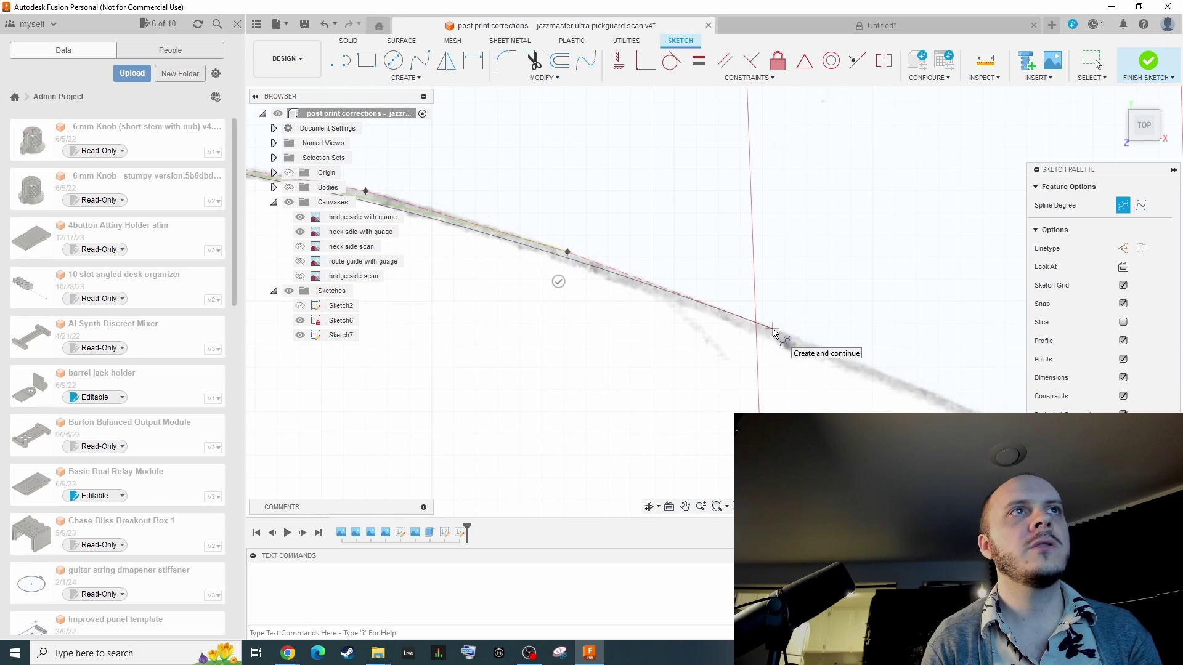
left_click(774, 331)
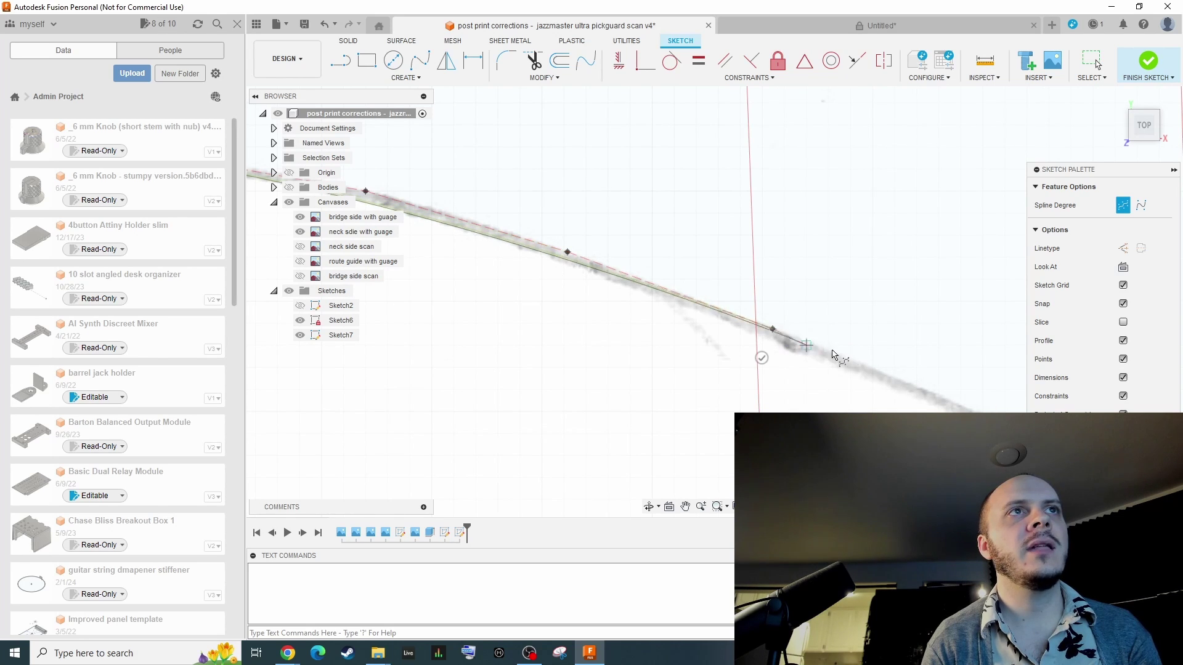
left_click(949, 401)
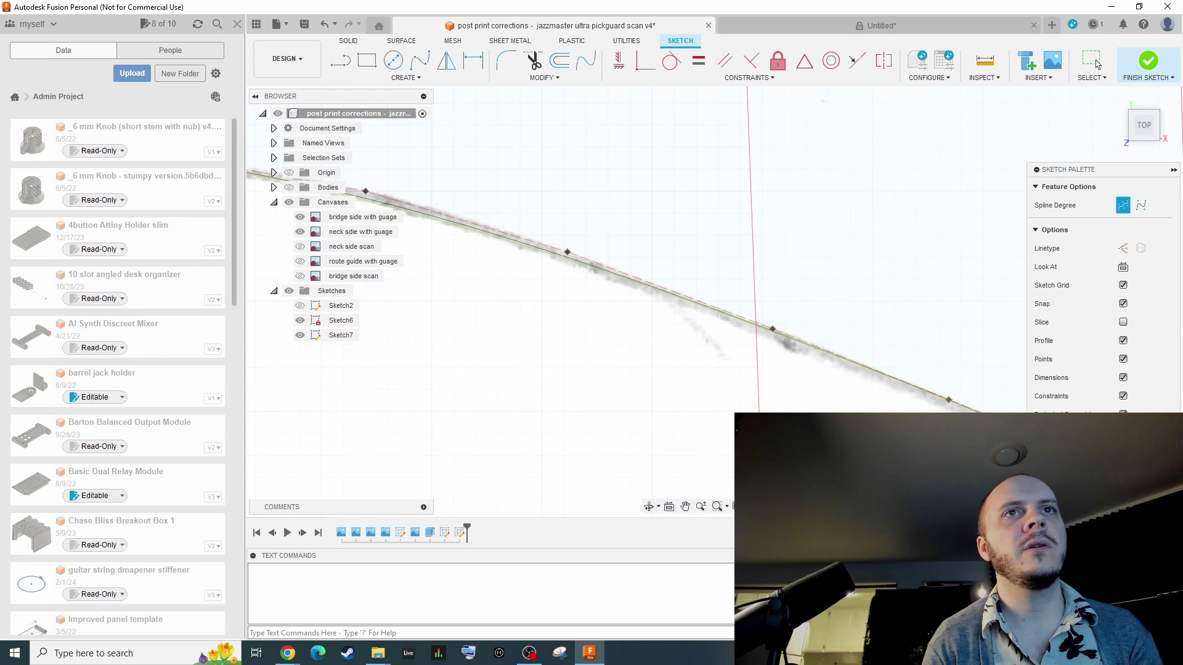
scroll(887, 370, "down", 6)
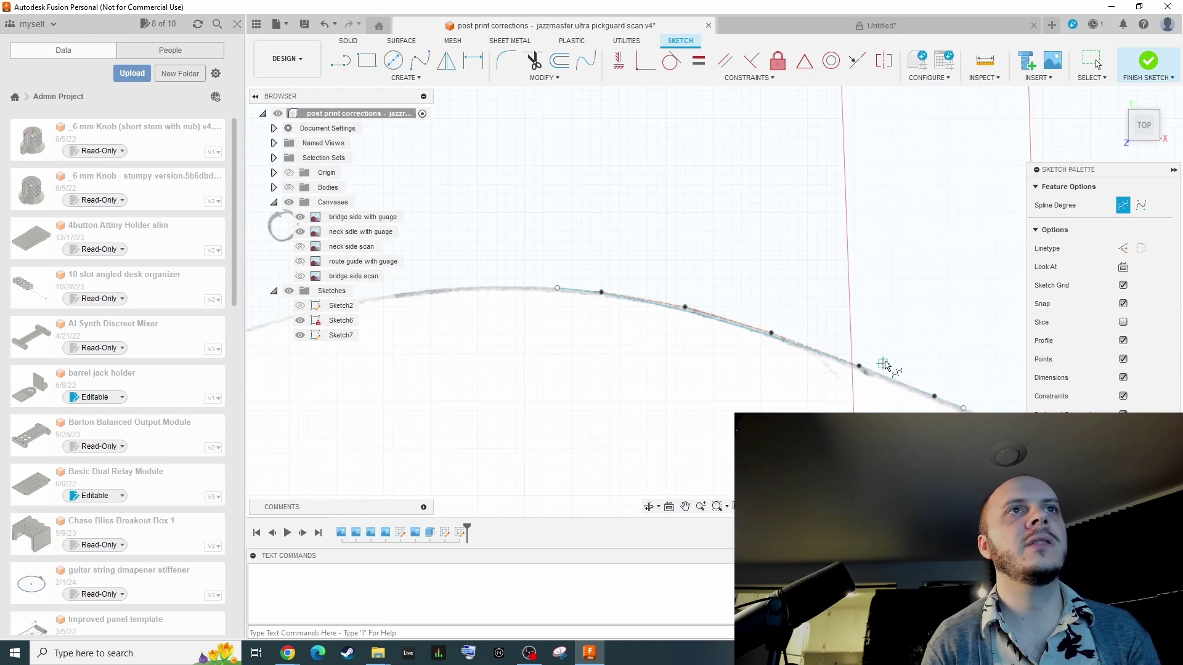
scroll(1009, 330, "down", 5)
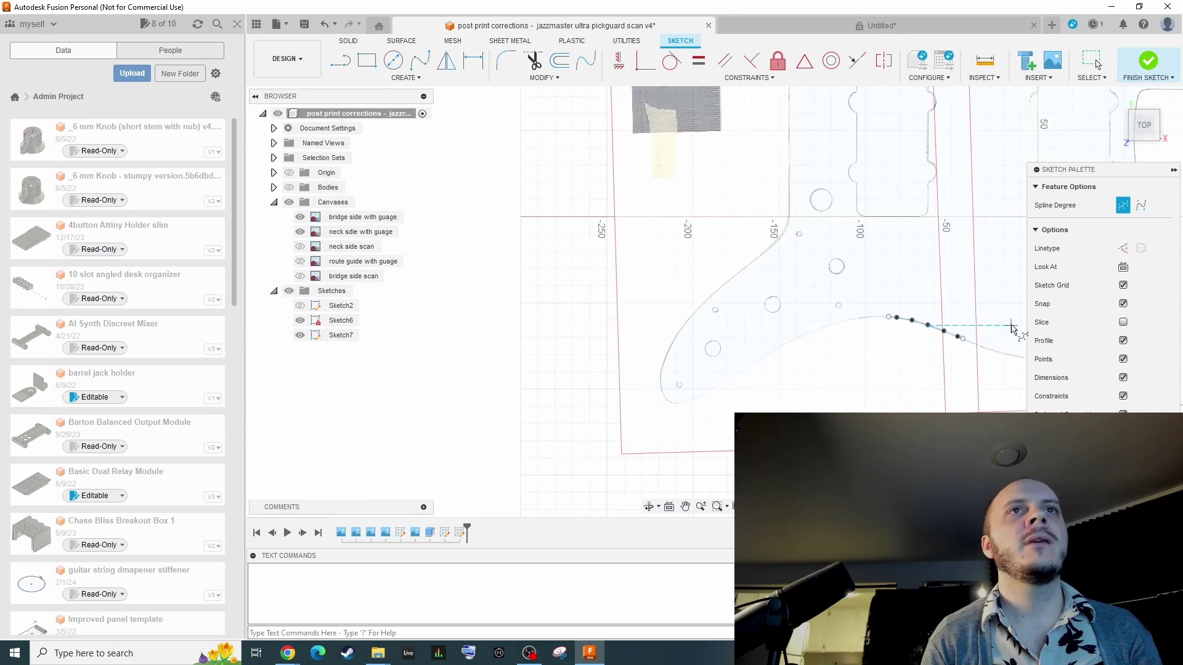
key("Escape")
Step: Show Sketch2 and the neck-side scan, hiding Sketch6 and Sketch7
scroll(1032, 292, "up", 2)
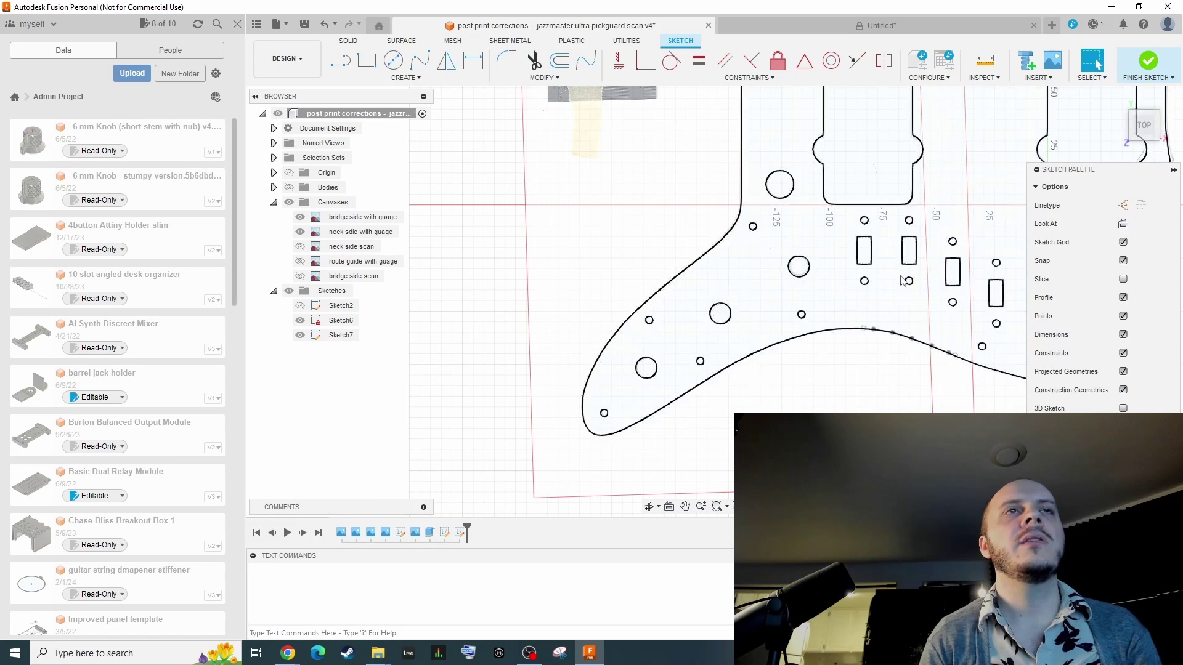
scroll(932, 244, "down", 3)
scroll(1013, 89, "down", 1)
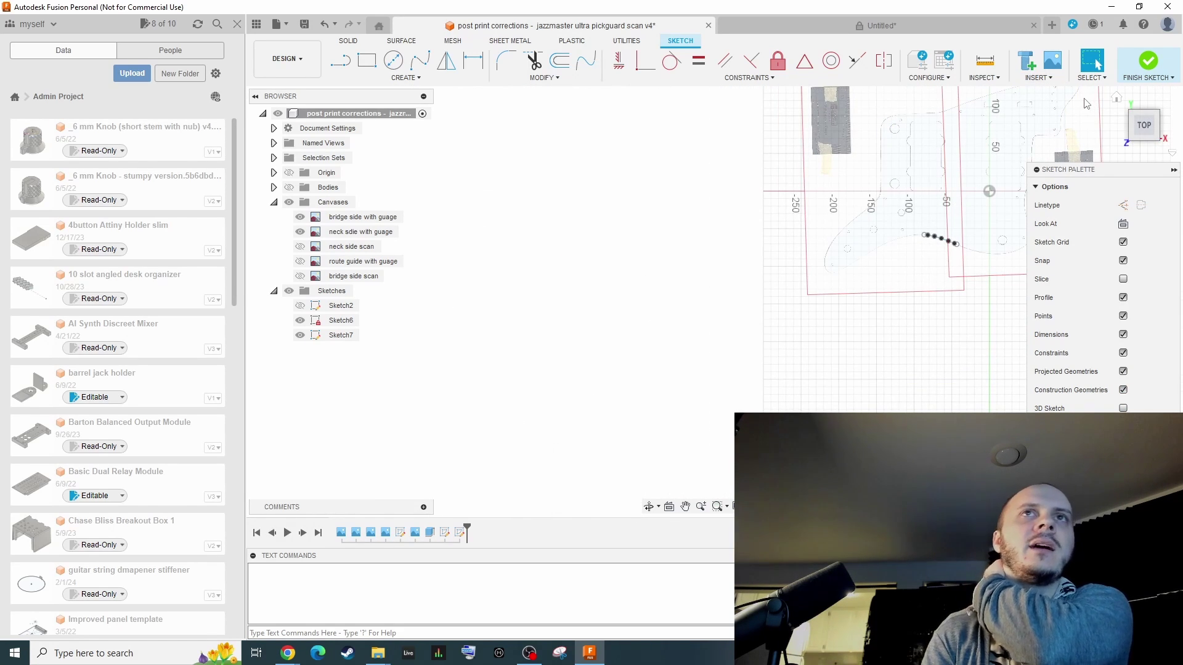
scroll(1088, 104, "up", 4)
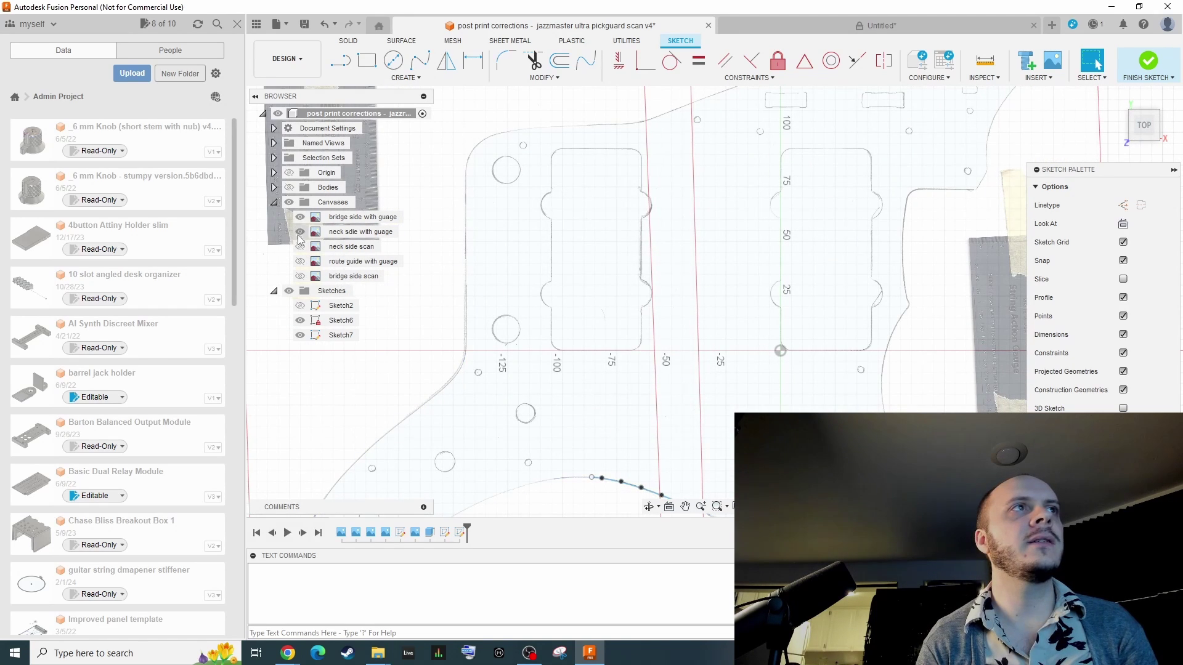
left_click(300, 306)
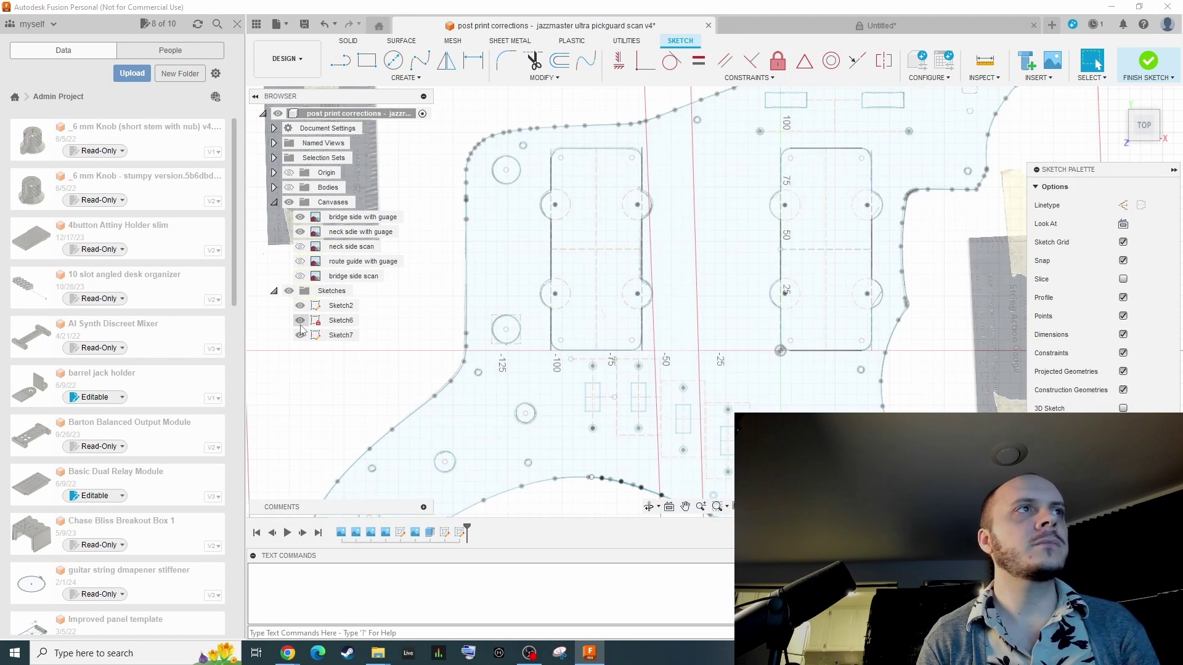
left_click(300, 321)
left_click(300, 335)
left_click(300, 232)
scroll(541, 258, "down", 3)
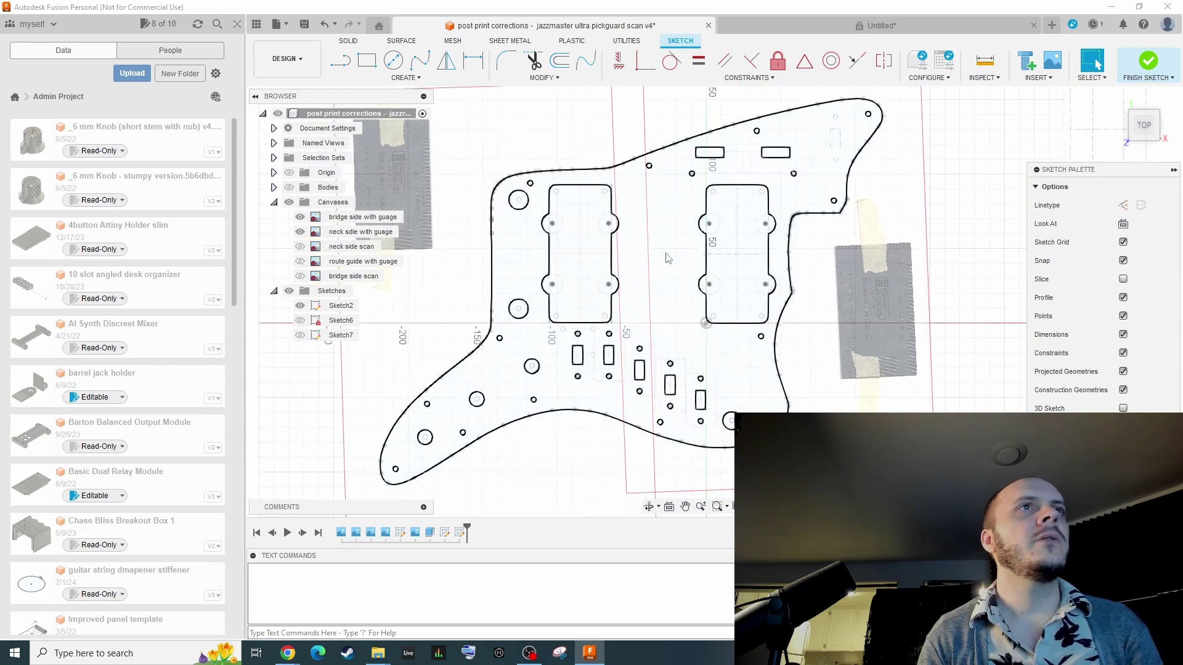
Step: Finish the sketch, then start extruding the pickguard profile and cancel it
left_click(1147, 61)
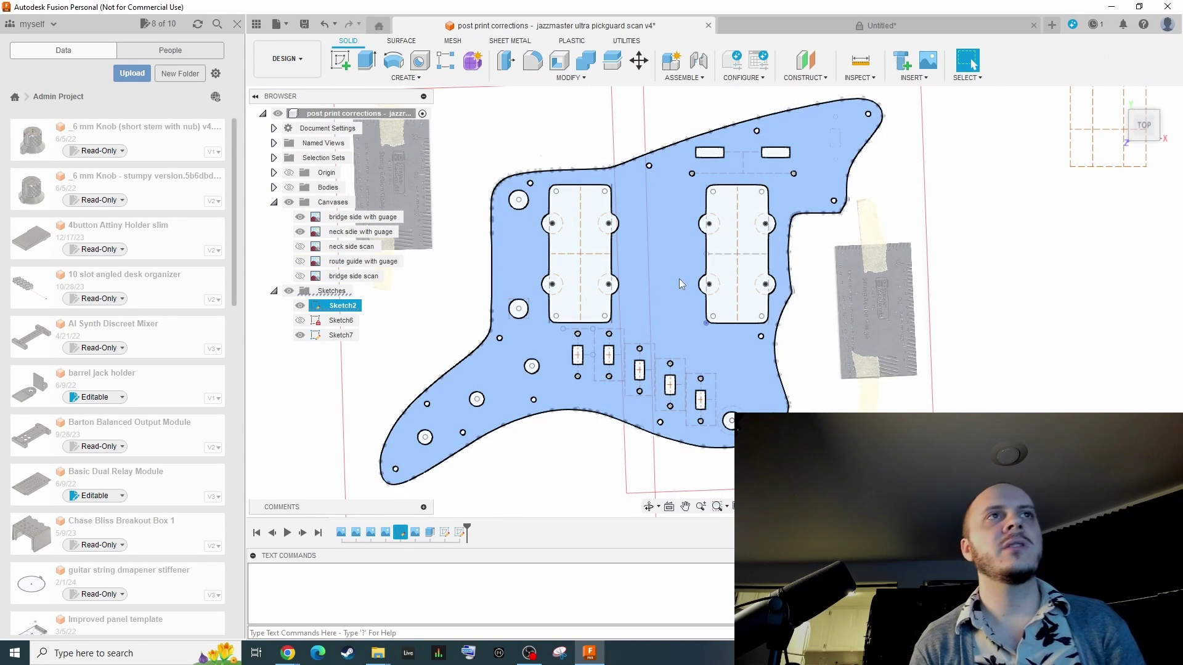
key("e")
left_click(701, 300)
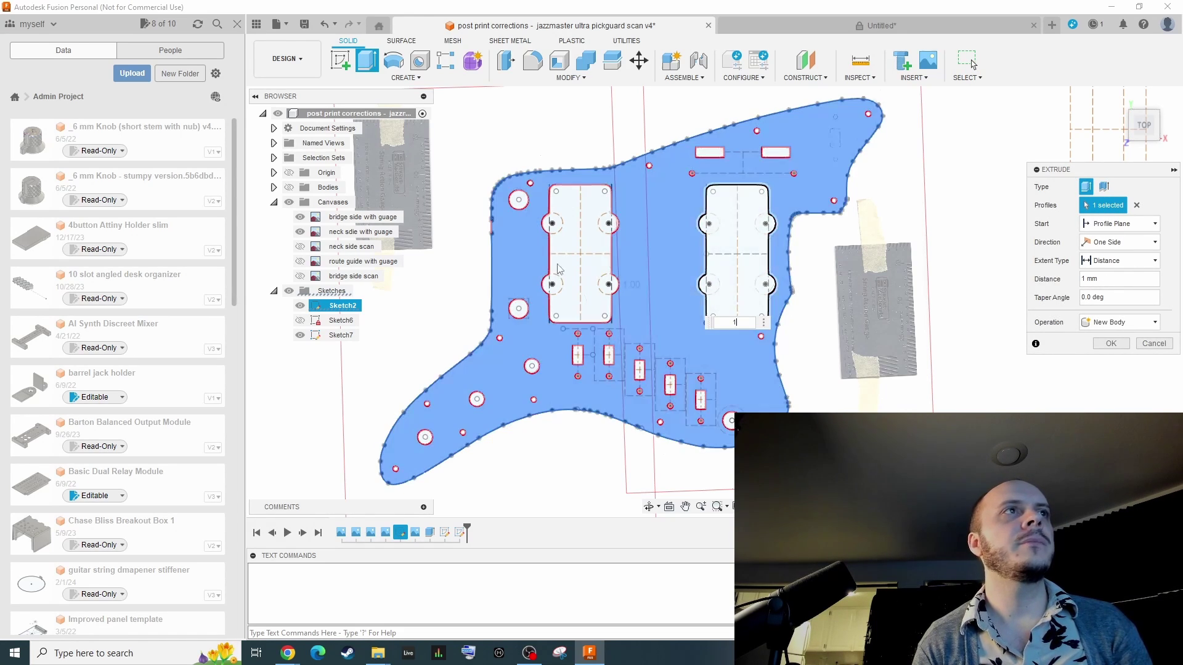
key("Escape")
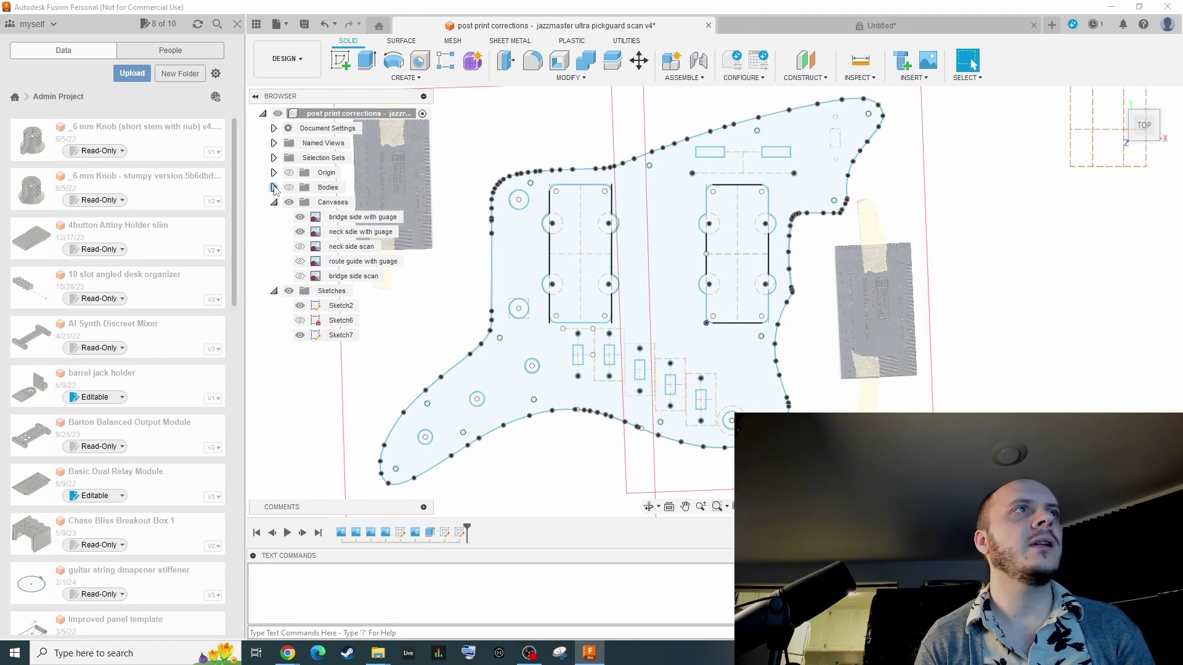
Step: Show Body2 from the Bodies folder, remove Sketch7, and select the pickguard body
left_click(274, 187)
left_click(289, 188)
left_click(338, 202)
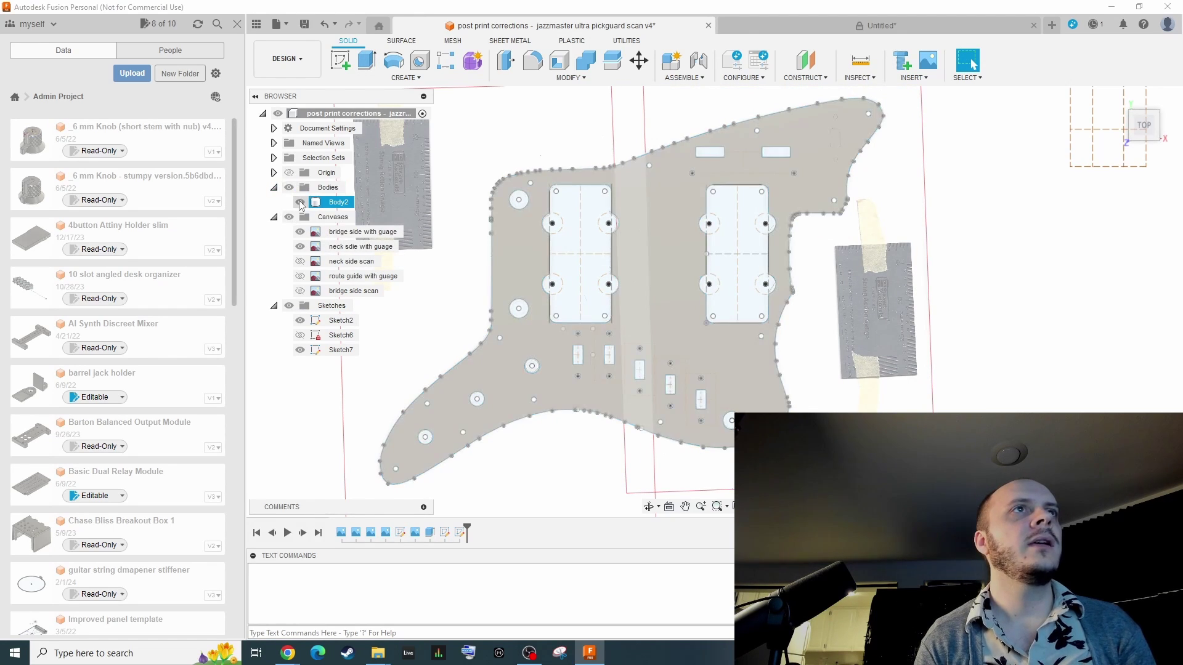
key("ctrl+z")
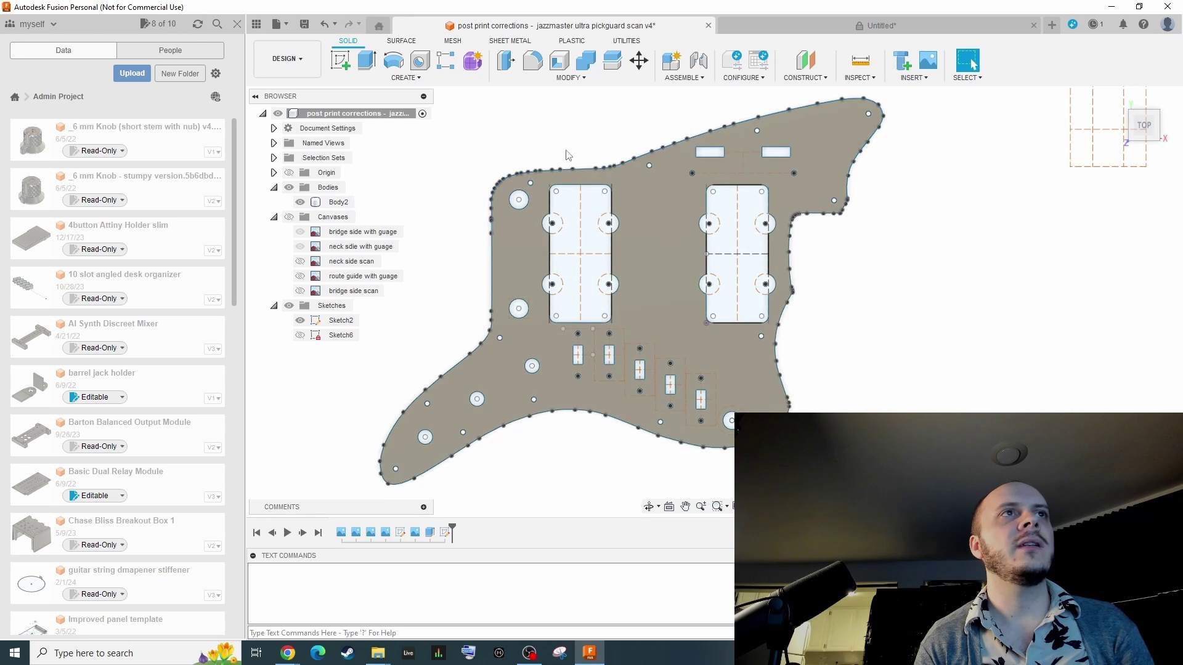
scroll(550, 132, "up", 2)
scroll(618, 227, "down", 2)
left_click(696, 265)
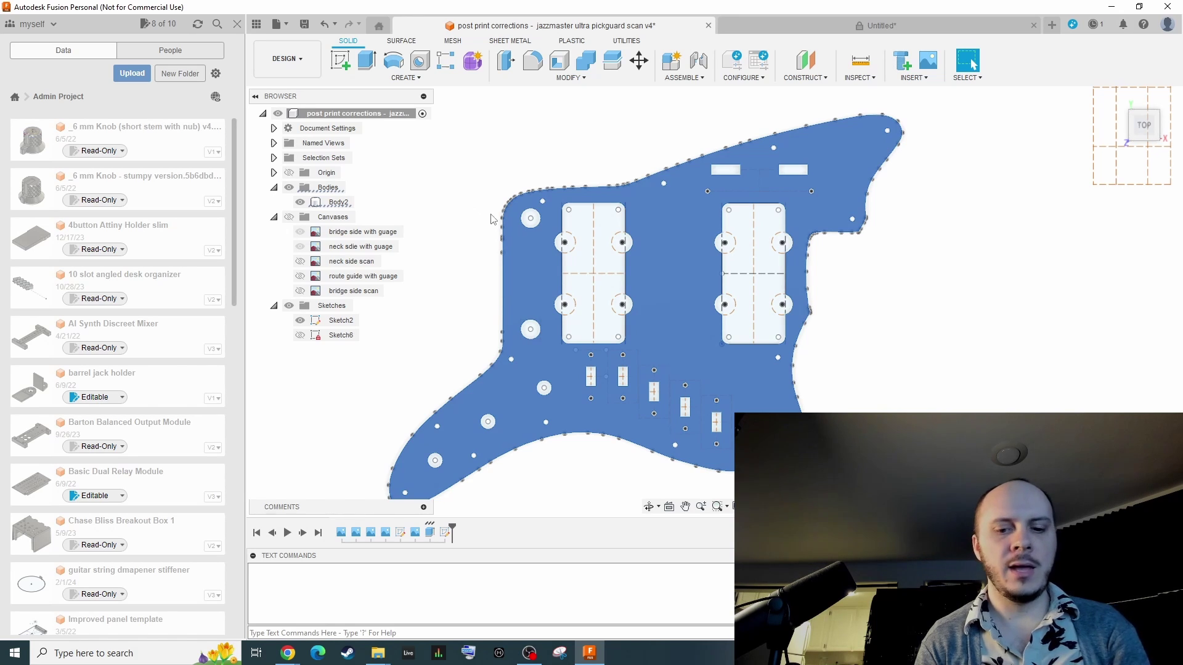
Step: Project the pickguard body into the new sketch, hide Body2, and select all geometry
key("p")
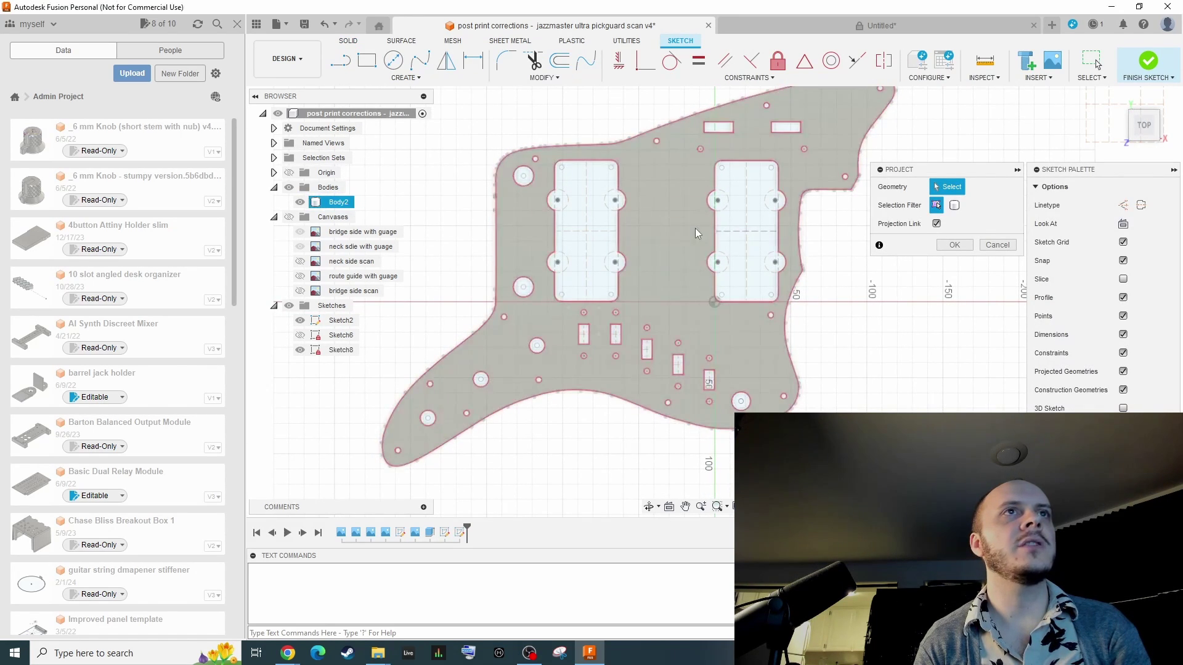
left_click(695, 228)
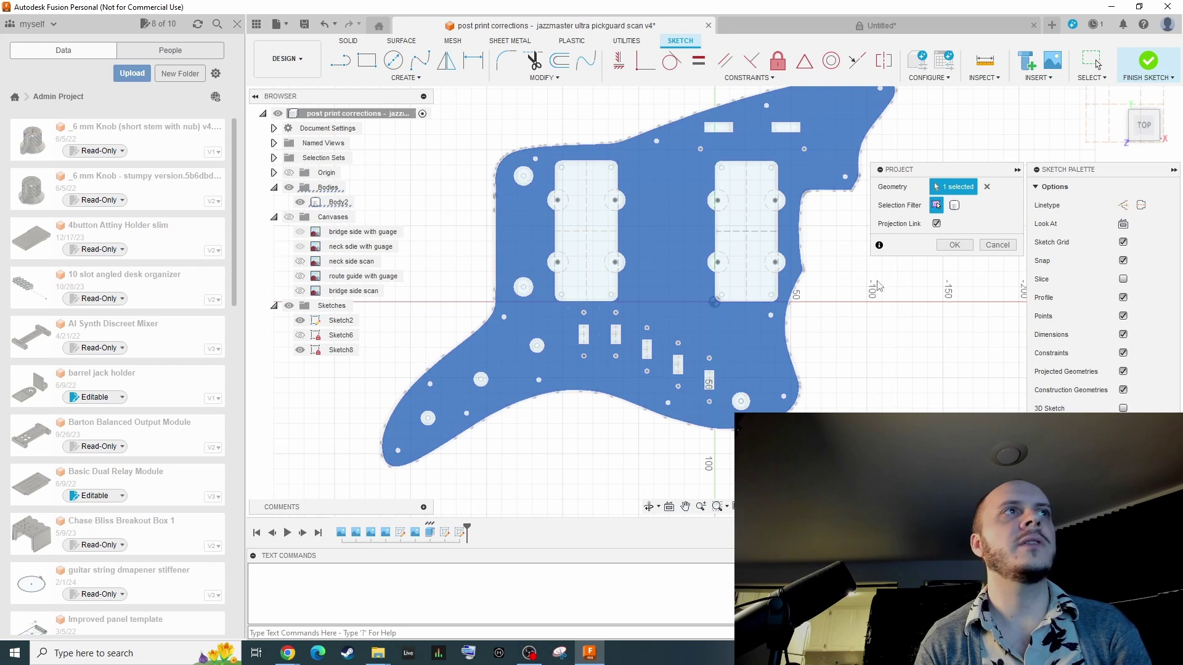
left_click(955, 245)
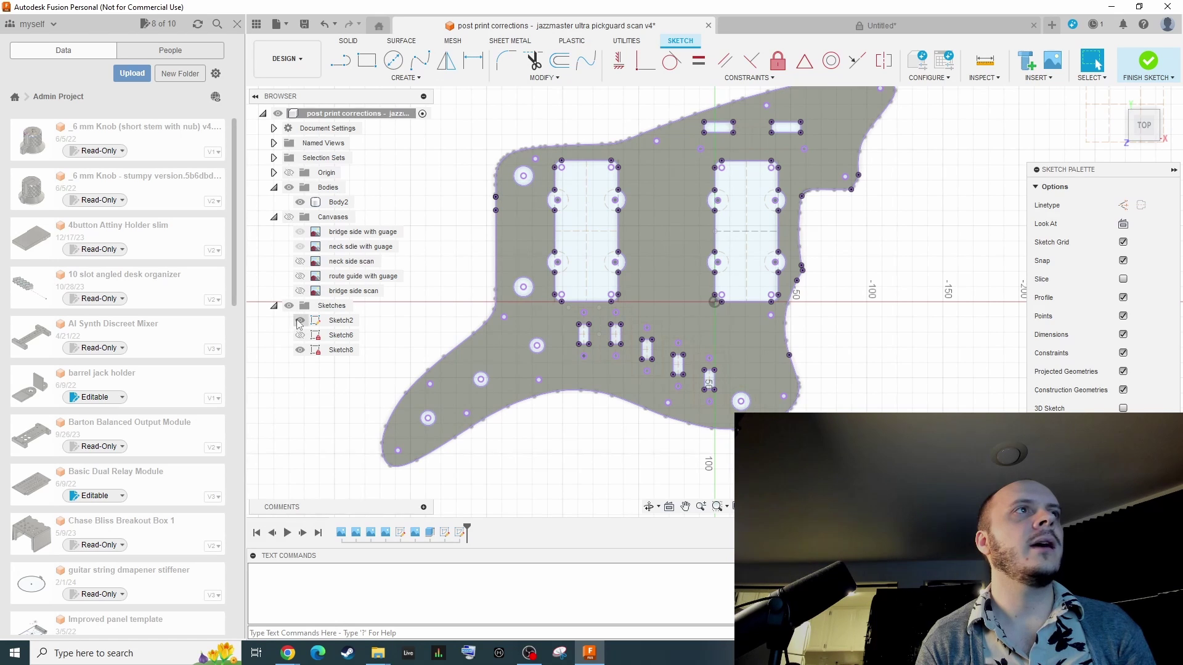
left_click(300, 202)
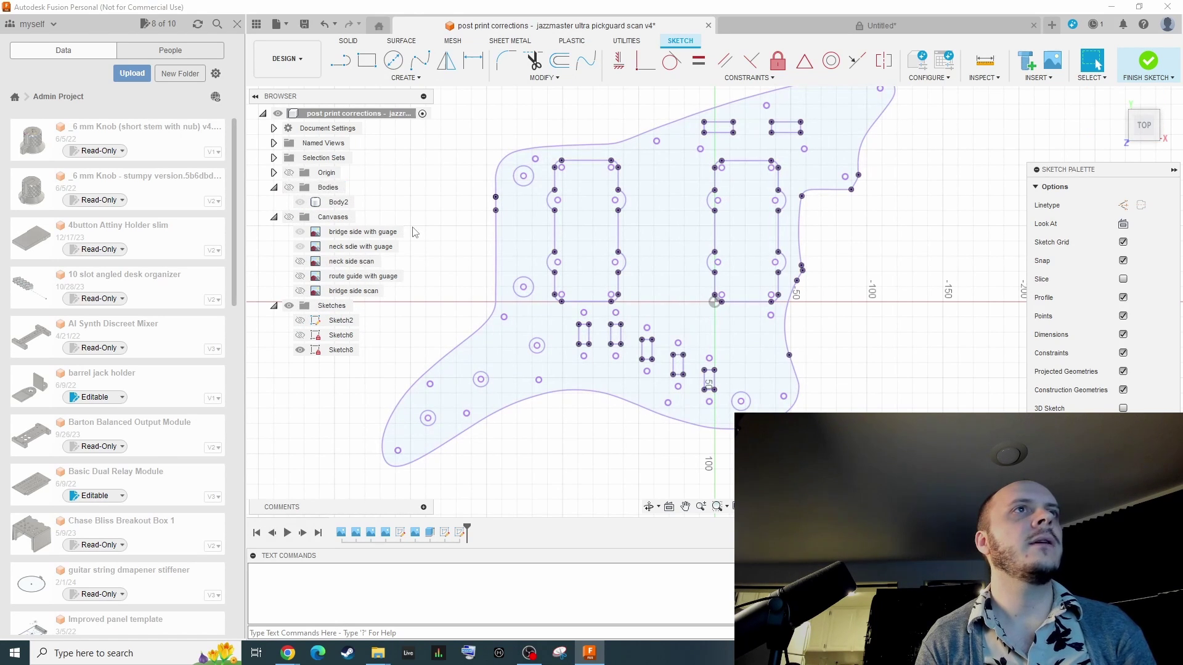
scroll(569, 123, "up", 2)
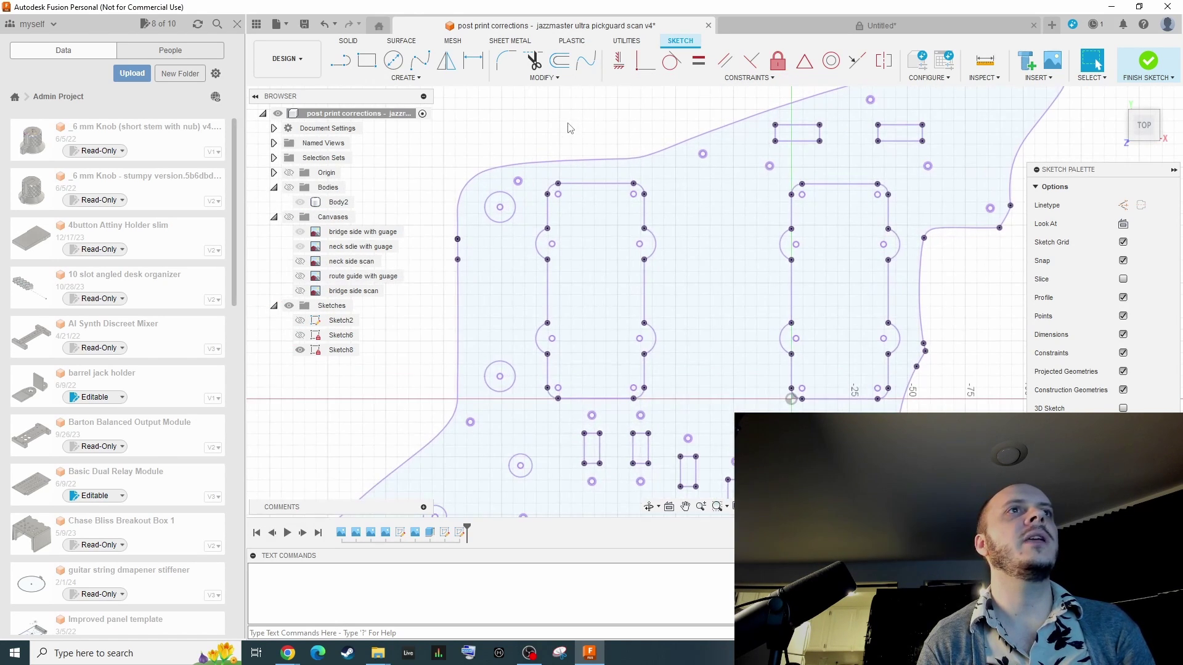
scroll(569, 128, "down", 4)
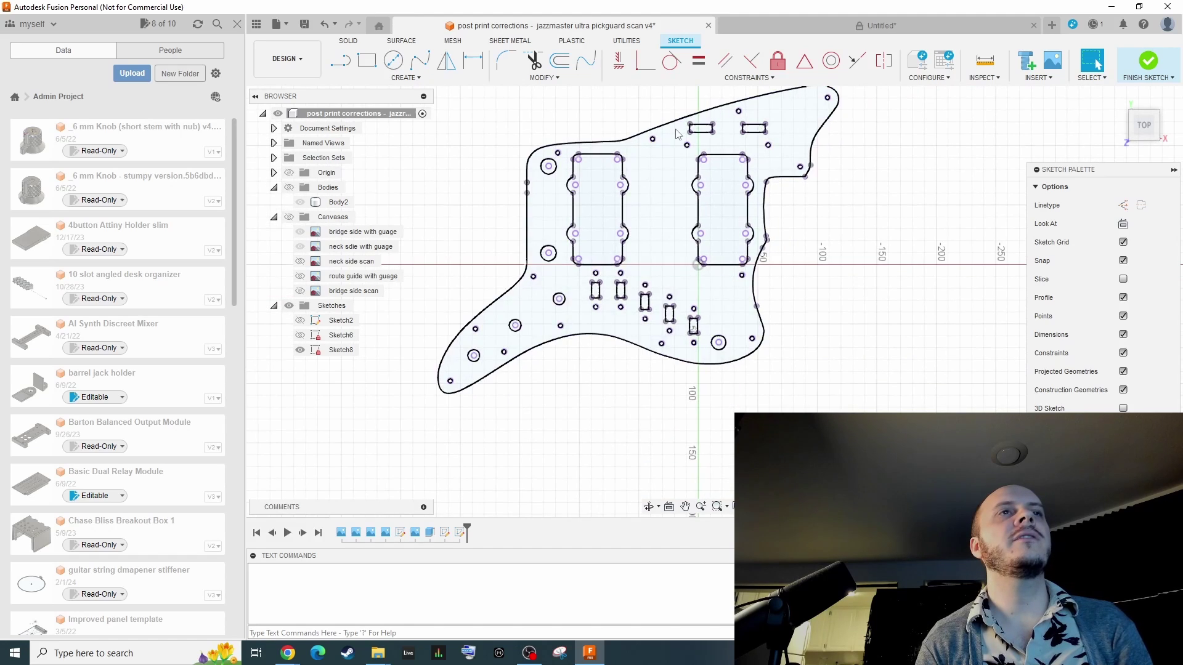
scroll(677, 134, "up", 1)
scroll(627, 334, "up", 2)
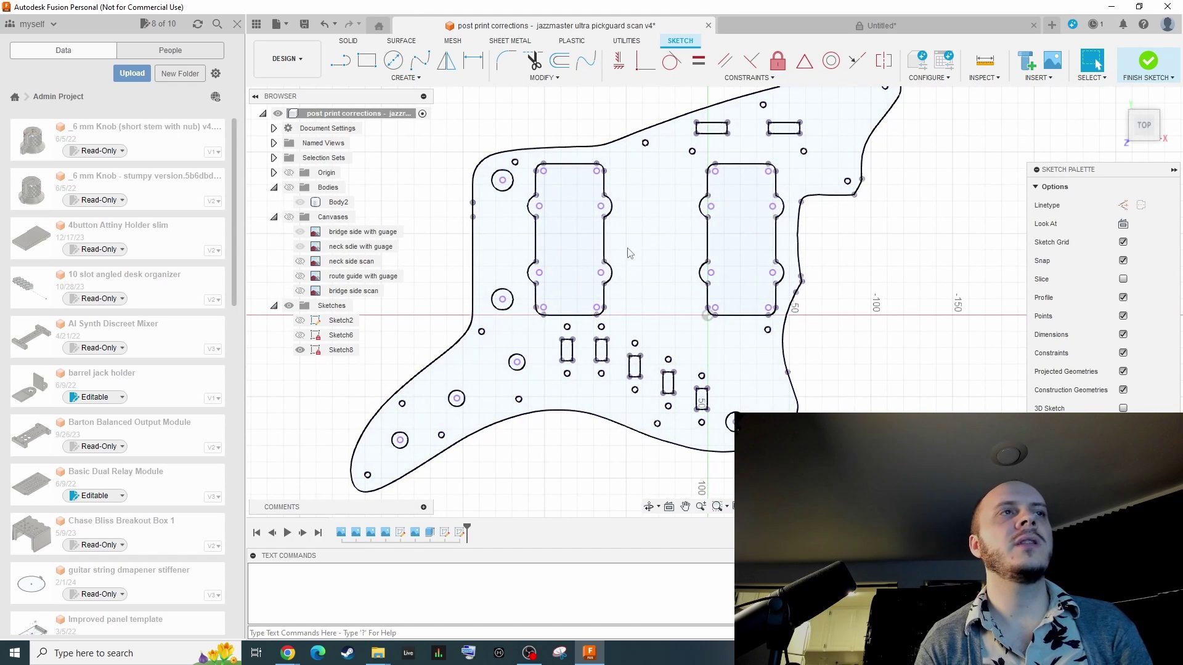
key("ctrl+a")
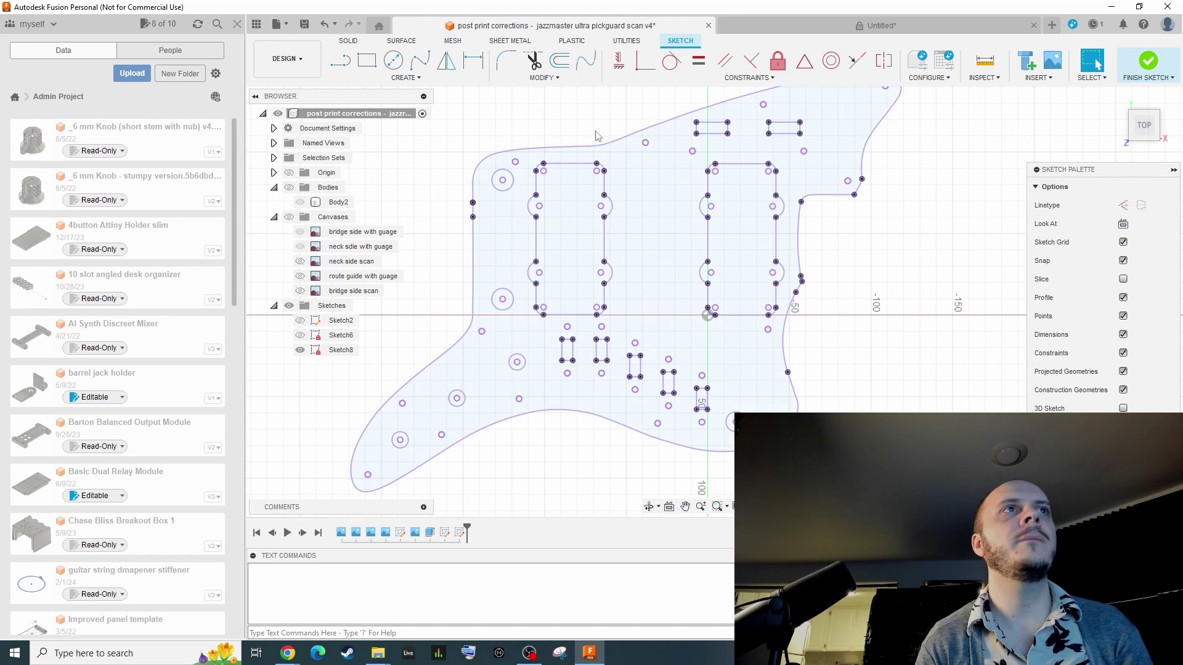
left_click(337, 350)
right_click(345, 351)
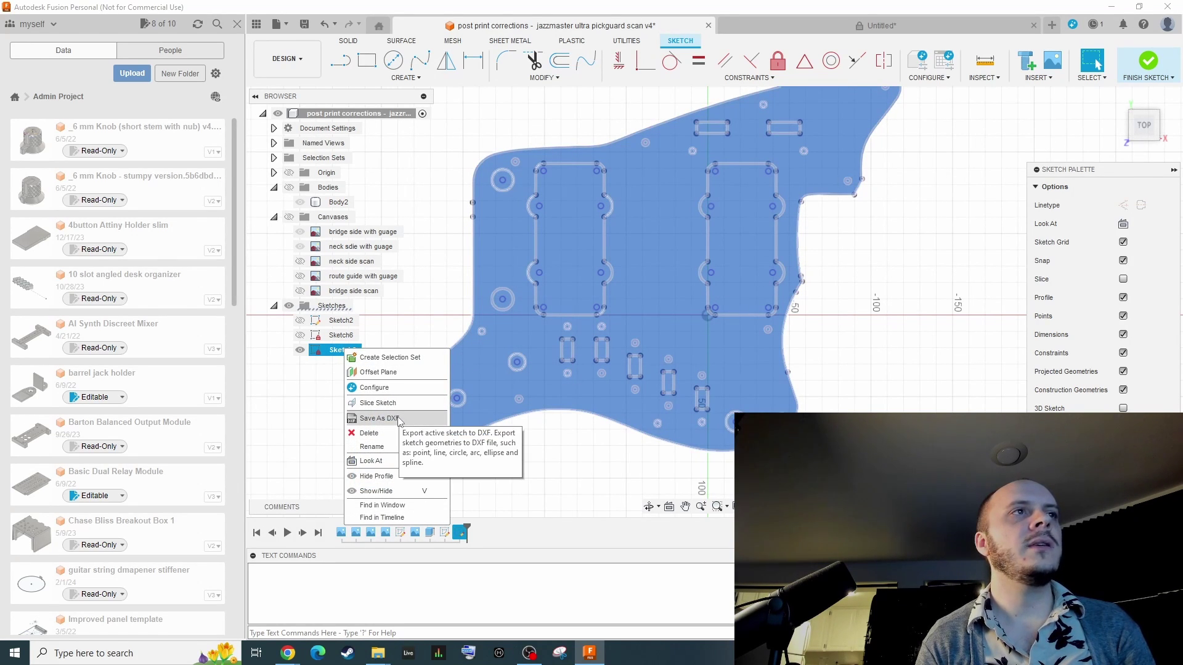
left_click(397, 420)
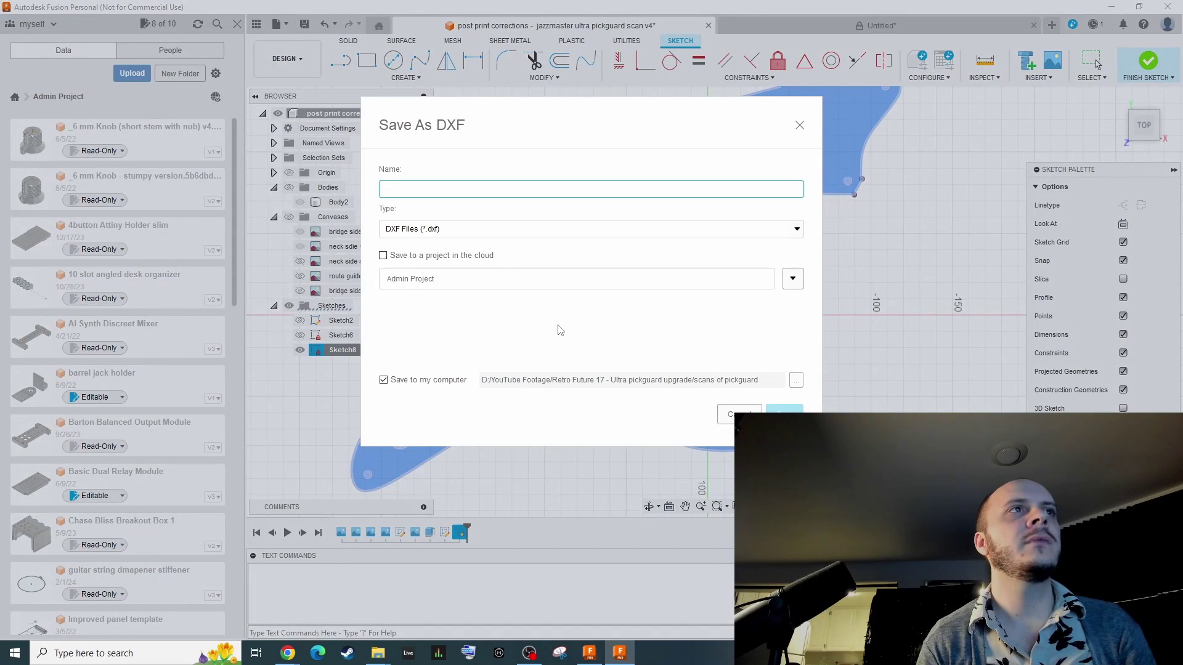
left_click(727, 410)
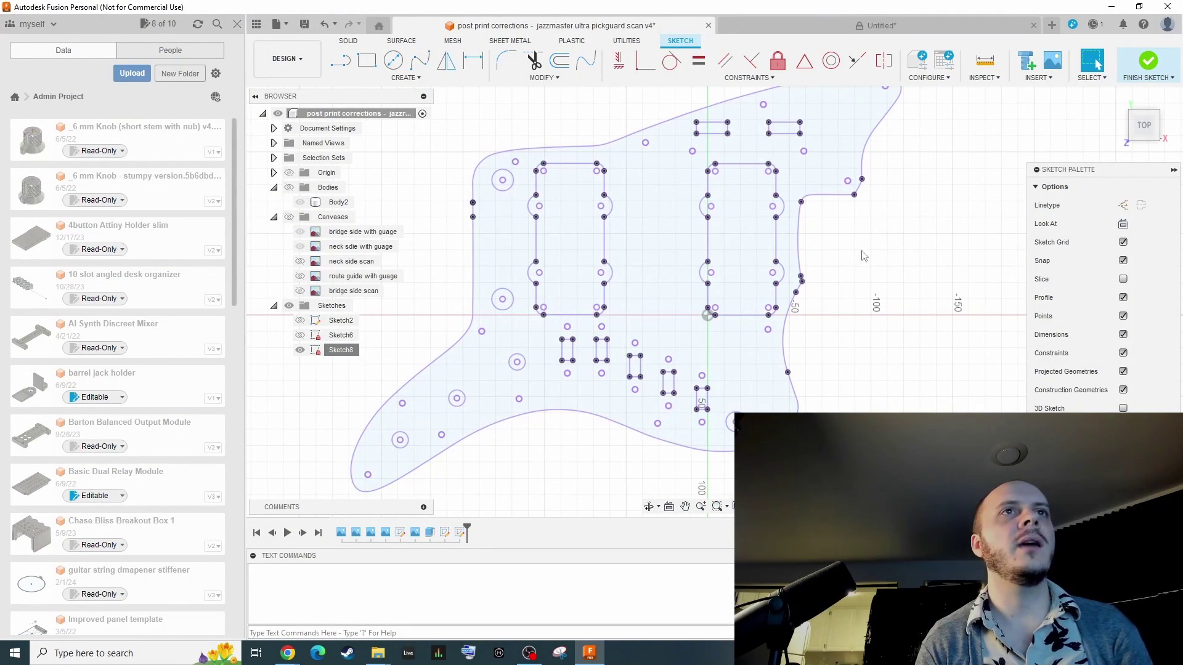
mouse_move(378, 653)
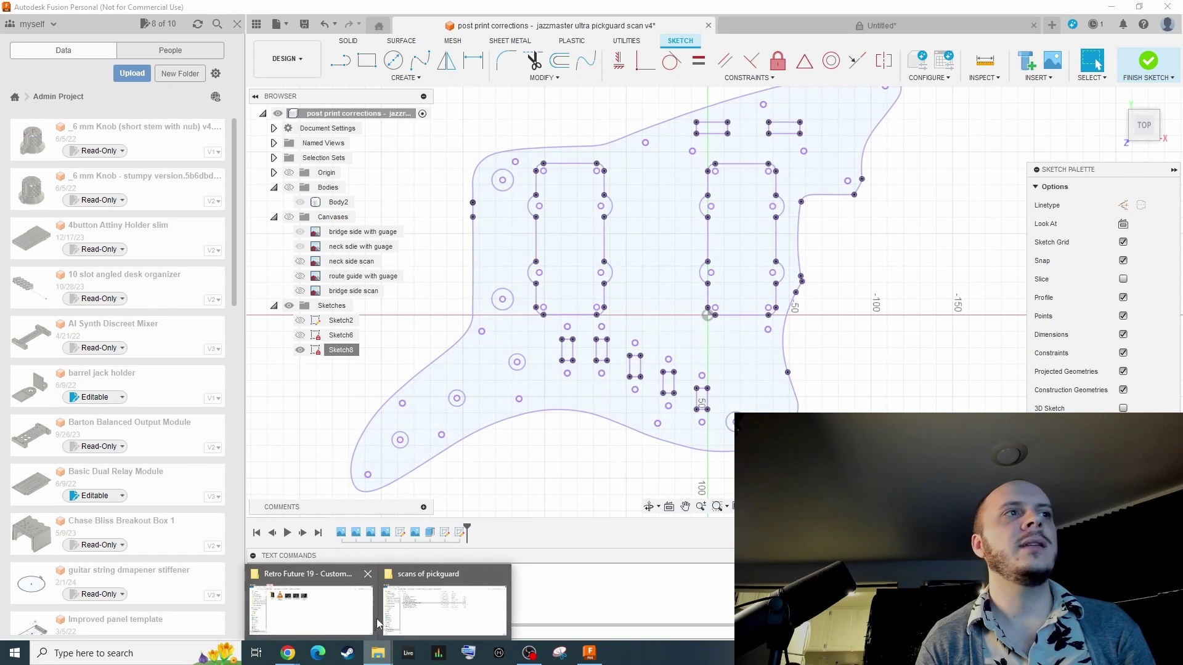
Step: Upload the READY 5 Vertical Switch JM Ultra Plate DXF to SendCutSend and open its part
left_click(308, 613)
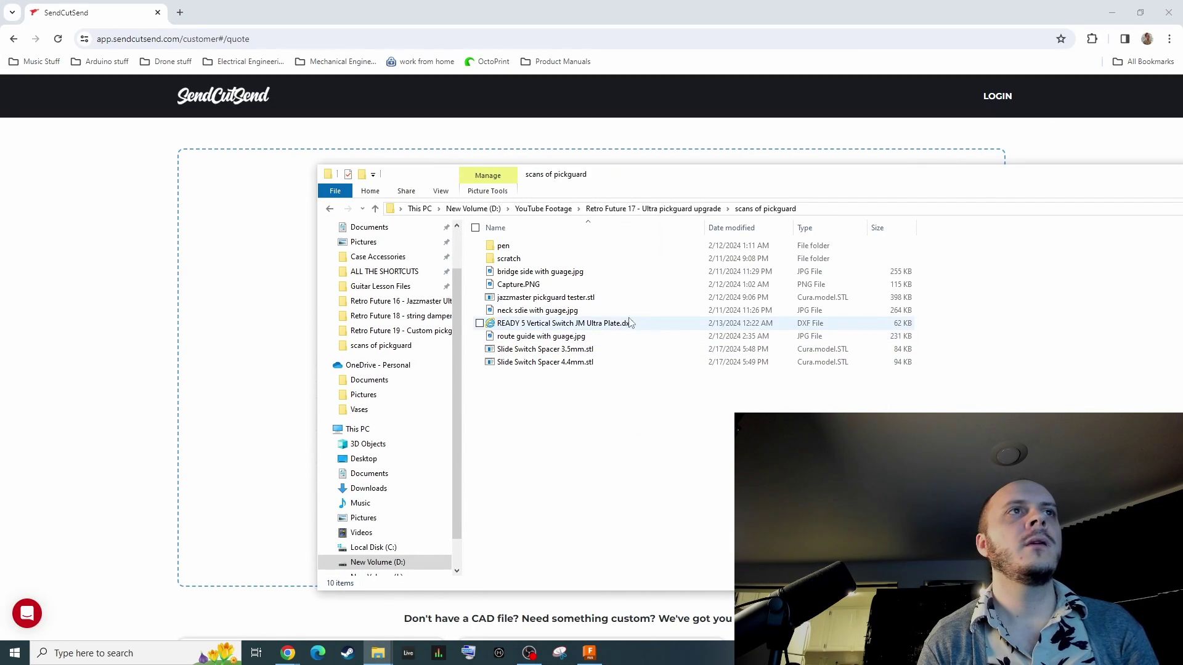
left_click(609, 326)
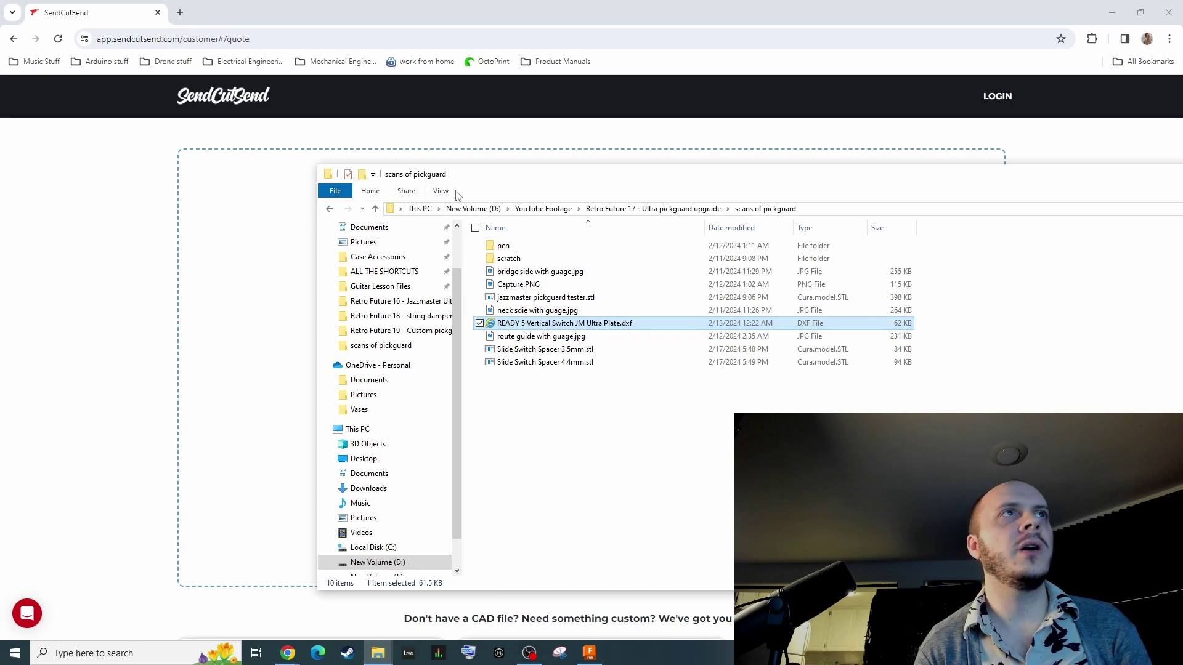
left_click_drag(441, 181, 736, 220)
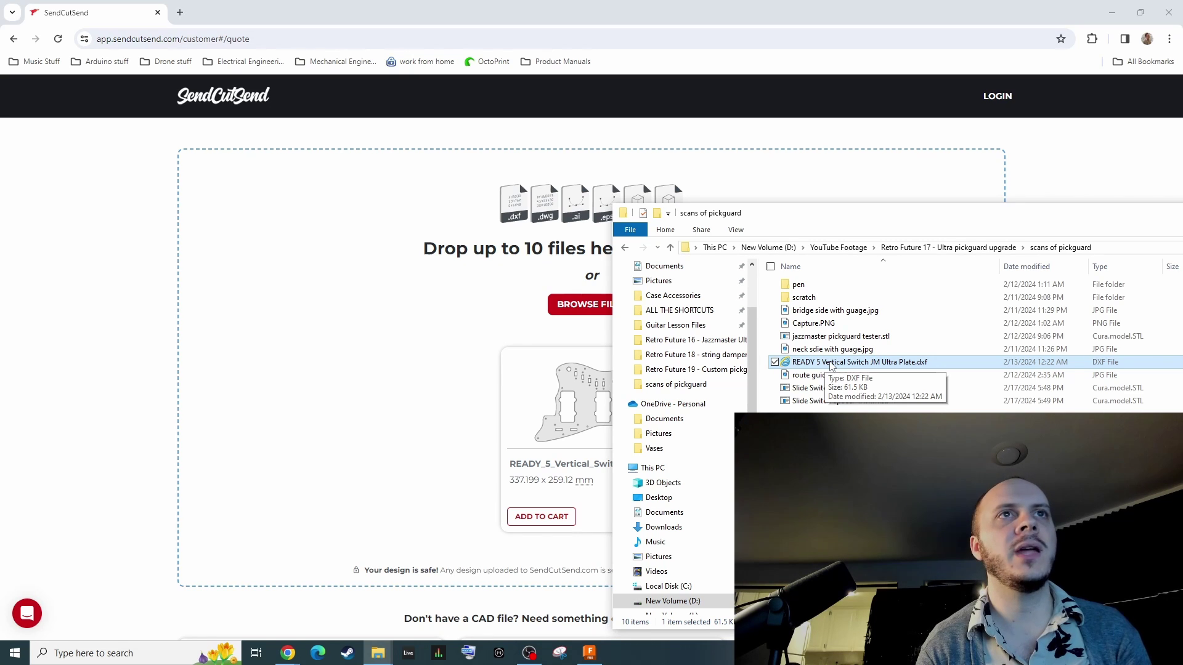
left_click_drag(831, 366, 478, 322)
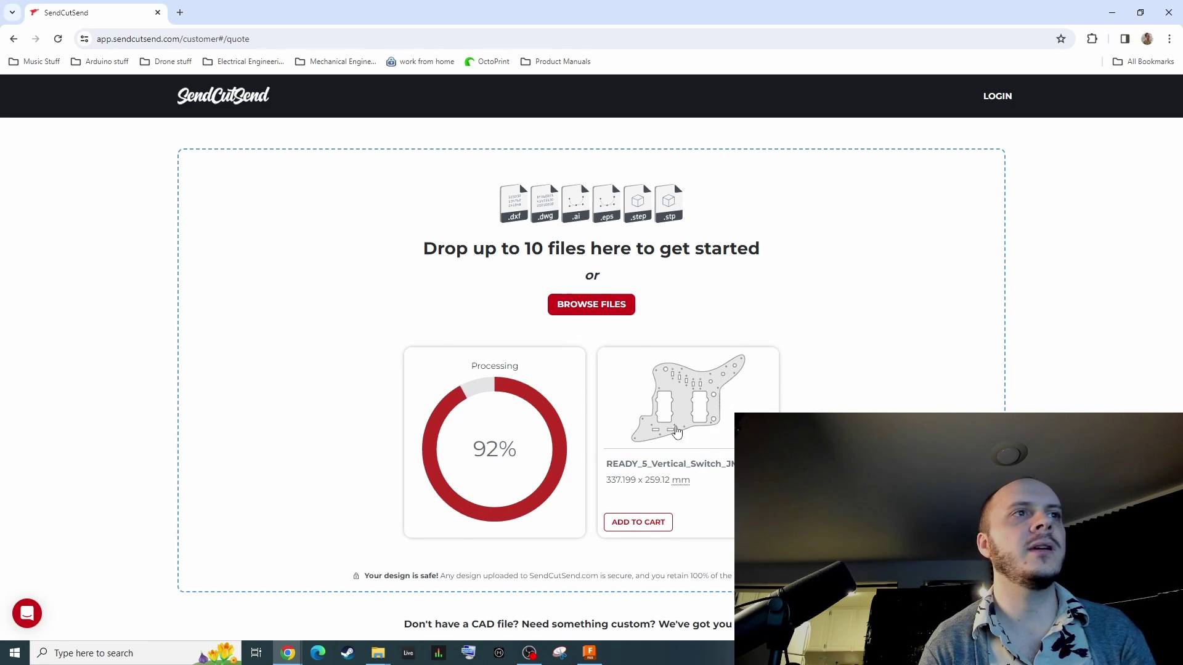
left_click(676, 433)
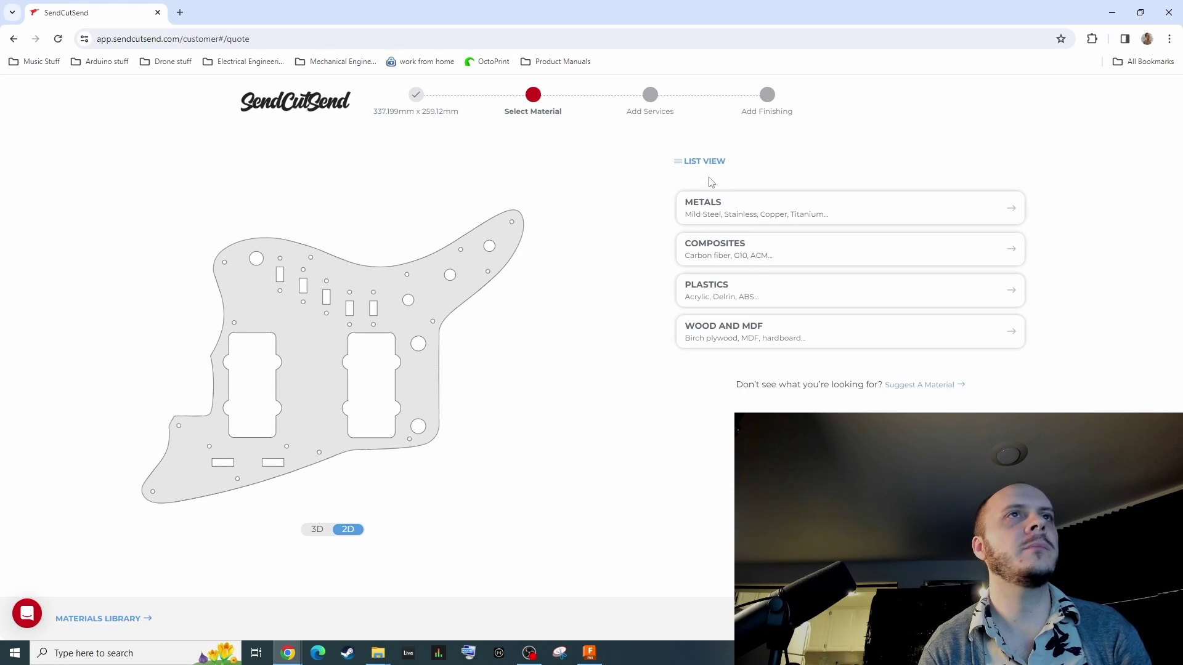
Step: Choose 5052 H32 aluminum at .063" (1.6 MM) thickness for the pickguard
left_click(761, 207)
left_click(784, 211)
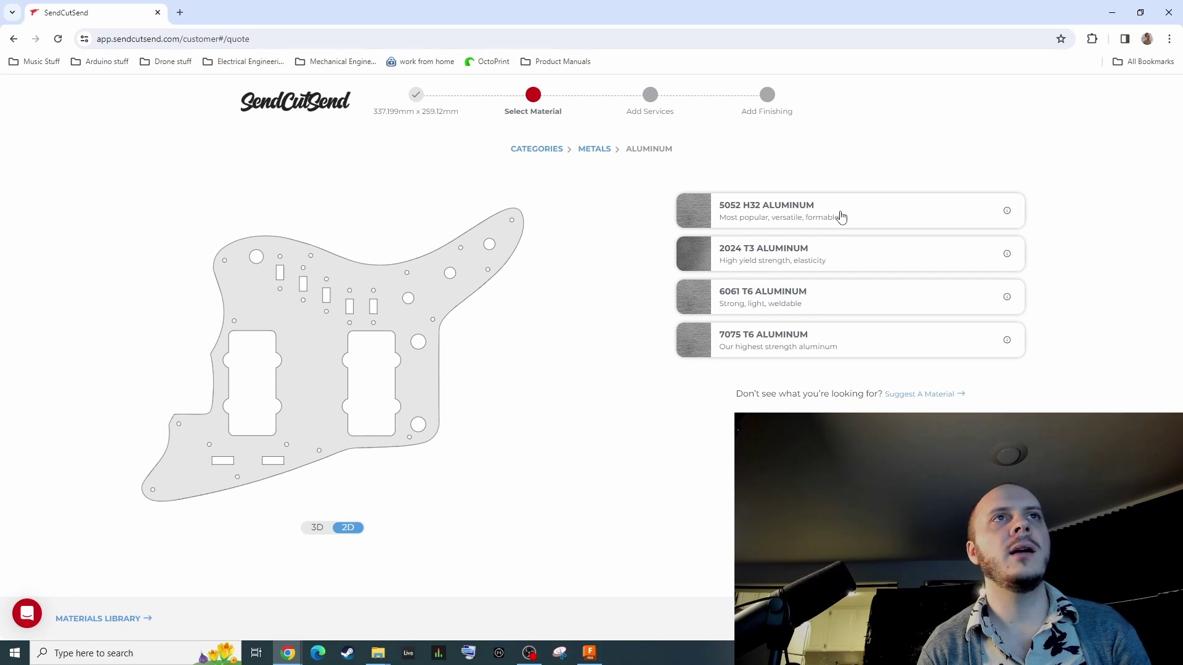
left_click(795, 215)
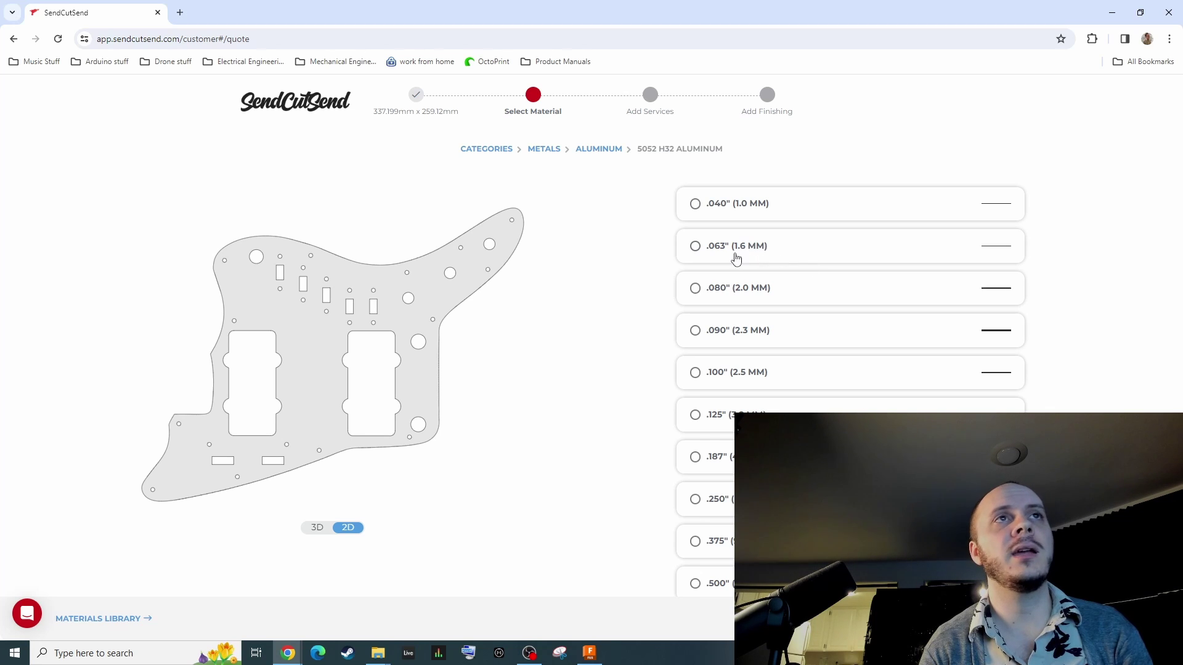
left_click(695, 247)
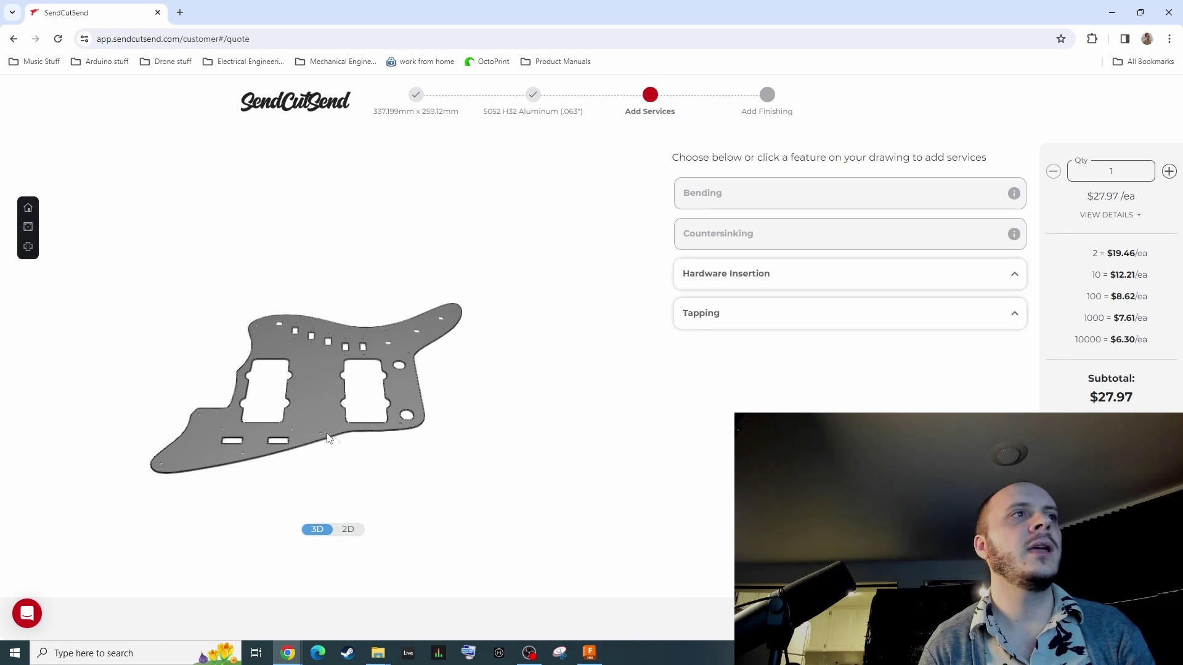
Step: Orbit the 3D pickguard preview, then turn it back to face-on
left_click_drag(294, 449, 369, 324)
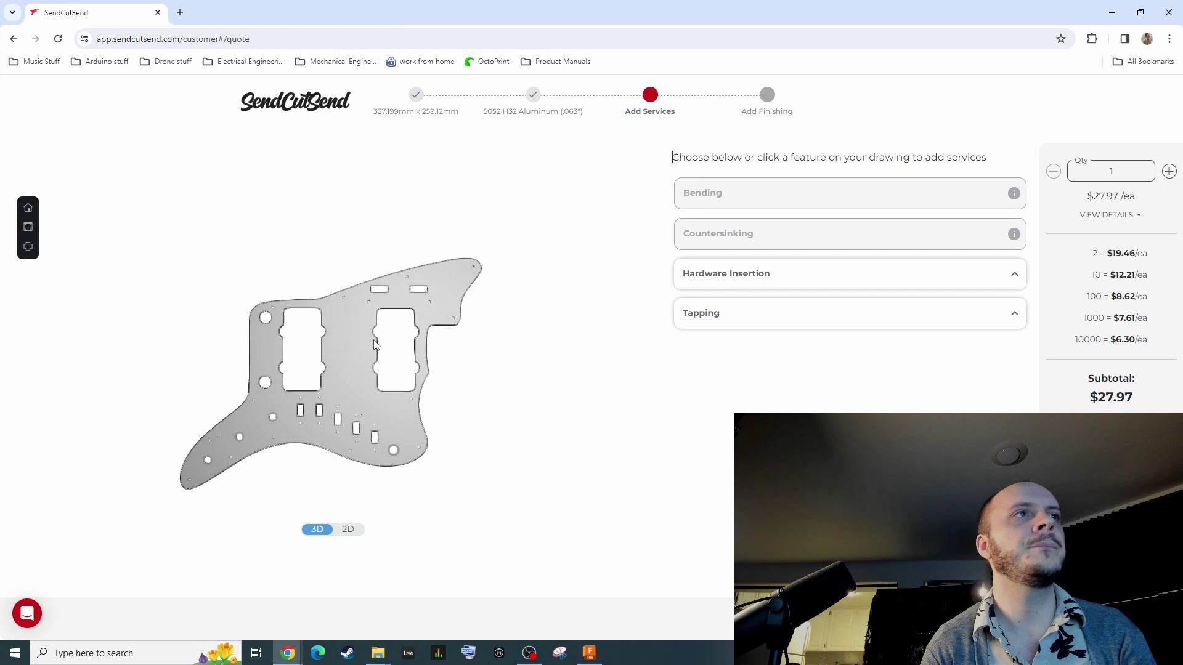
mouse_move(378, 338)
left_mouse_down()
mouse_move(353, 320)
mouse_move(370, 322)
left_mouse_up()
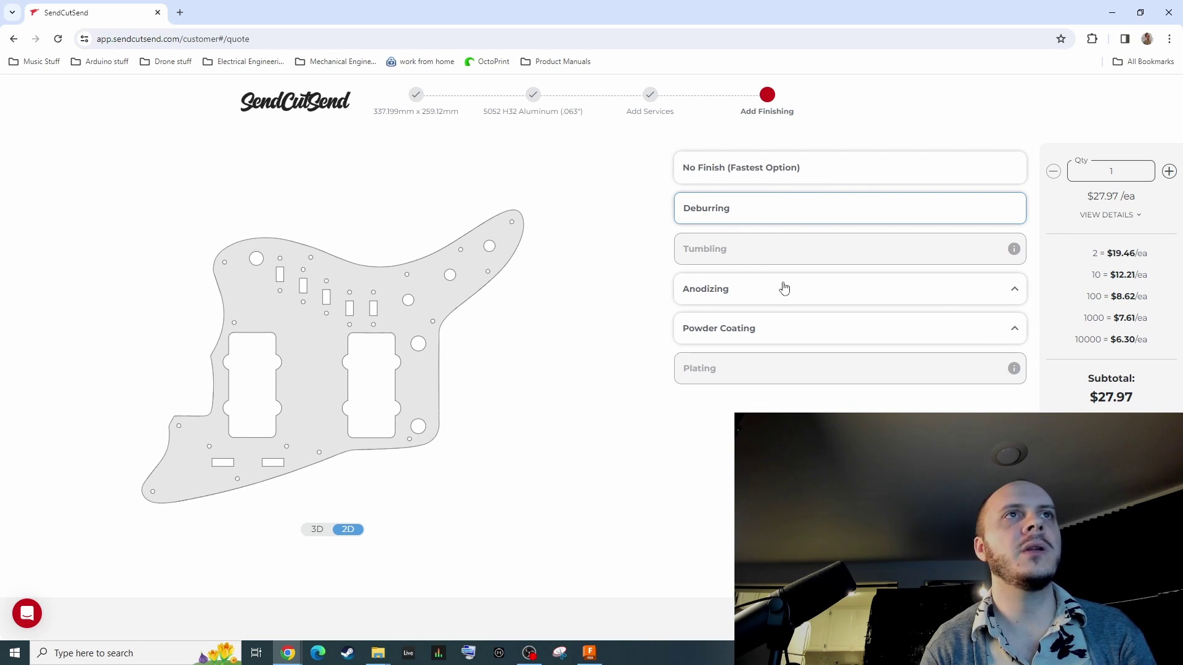
Step: Choose black anodizing, bringing the price to $67.06 each, and minimize the browser
left_click(781, 291)
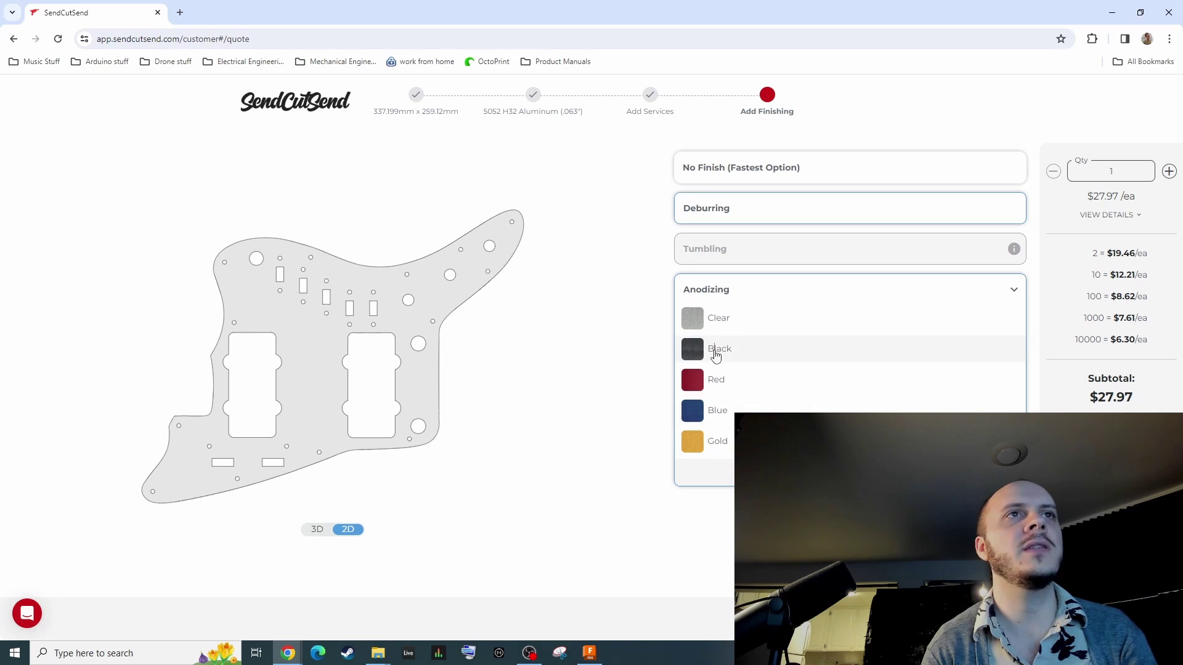
left_click(713, 351)
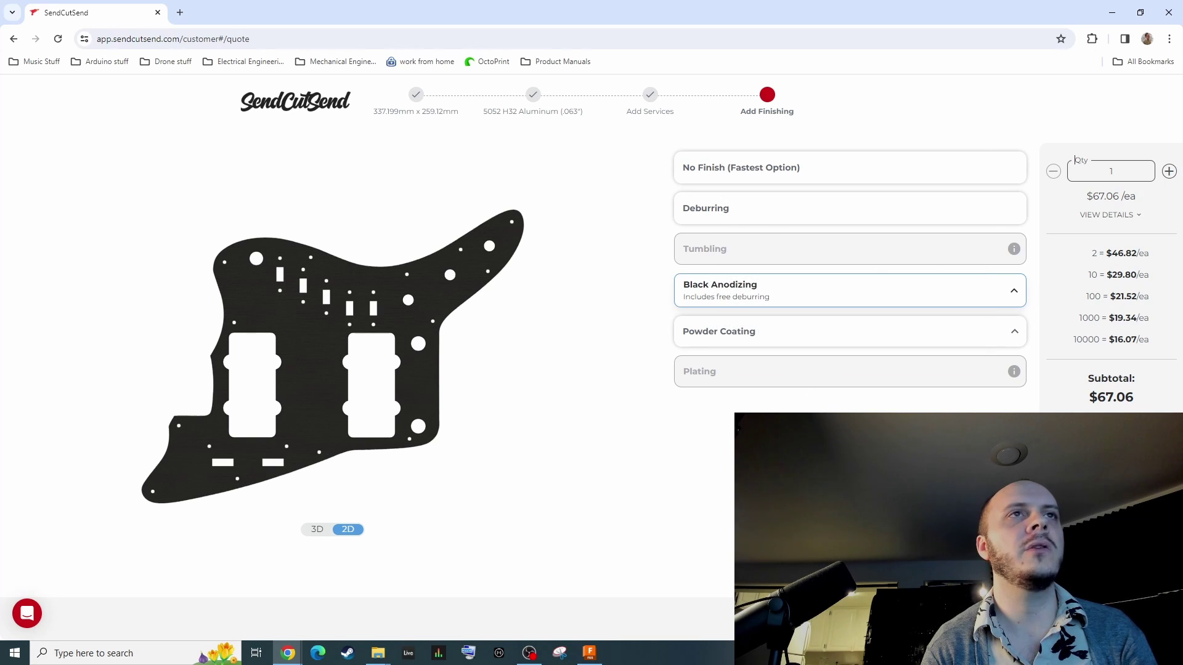
mouse_move(836, 377)
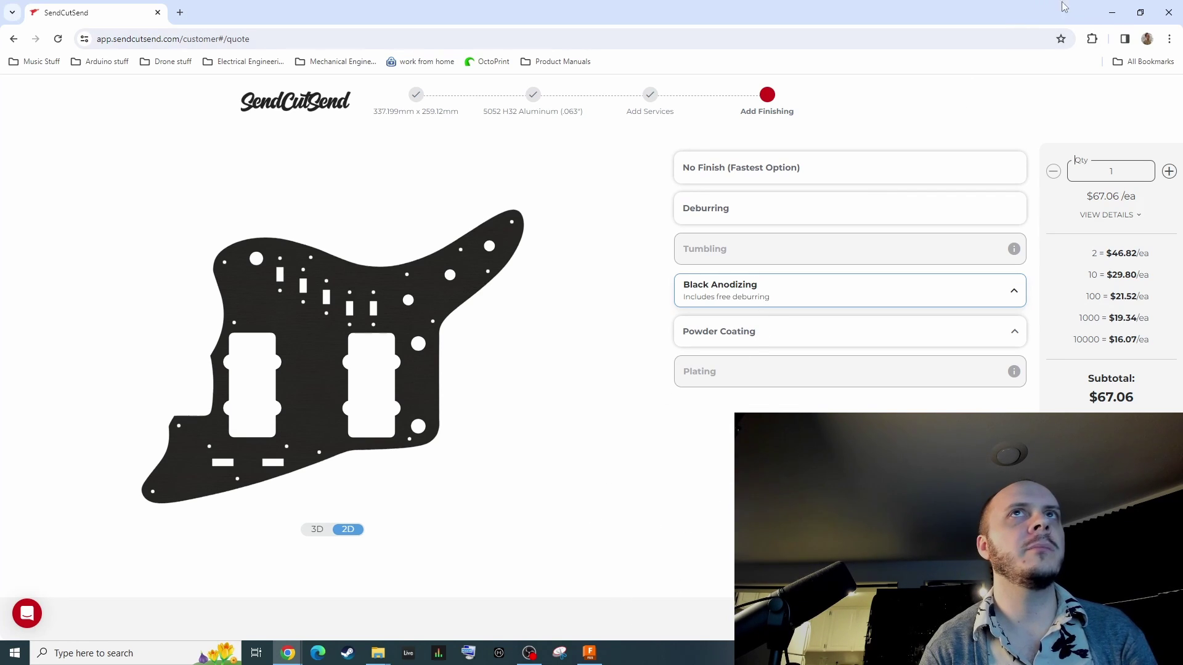
left_click(1112, 12)
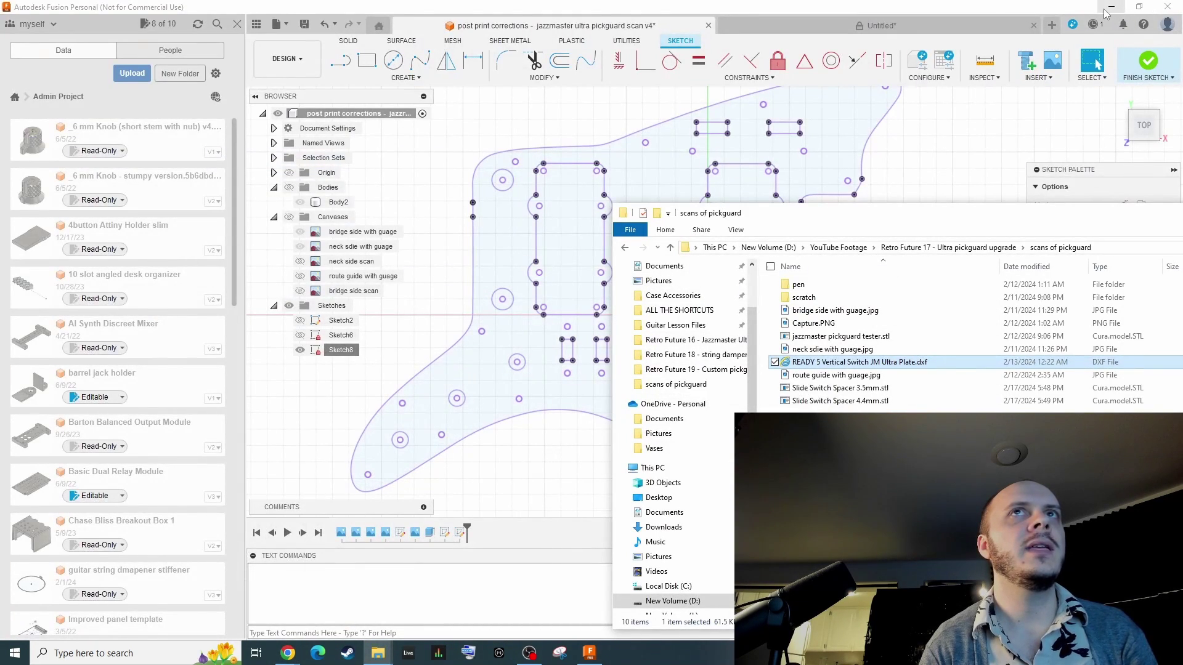
Step: Launch Simplify3D, adjust the build plate view, and switch to the Translate tool
left_click(1111, 7)
left_click(69, 212)
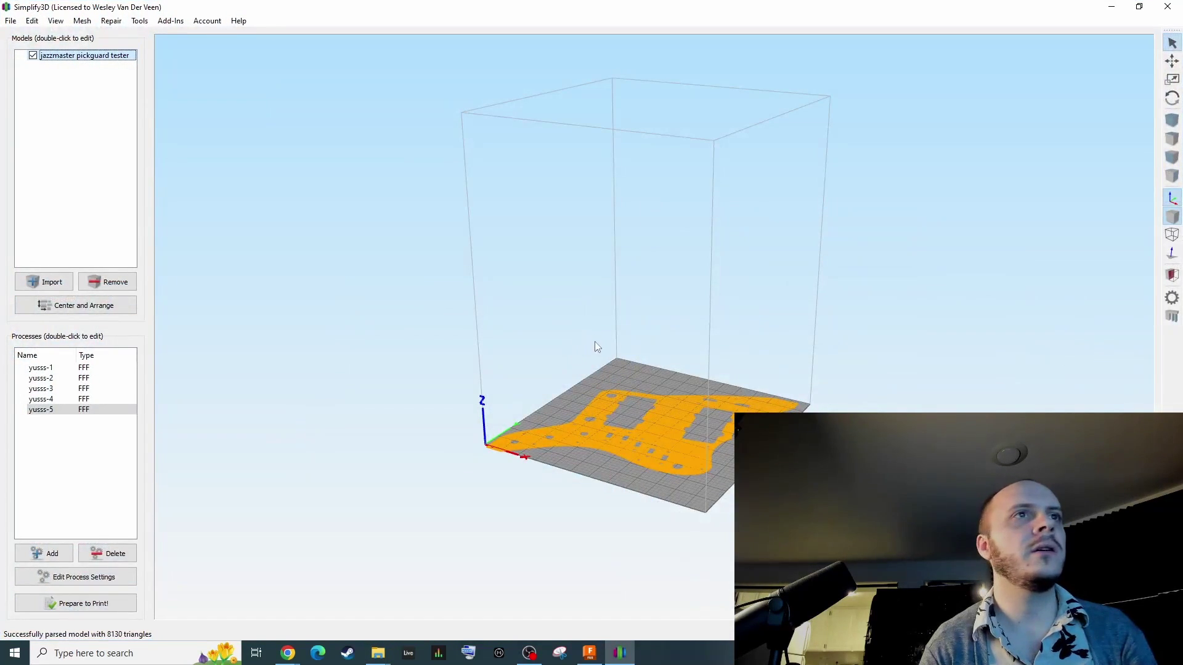
left_click_drag(594, 341, 771, 314)
scroll(690, 436, "up", 5)
scroll(642, 340, "up", 3)
key("t")
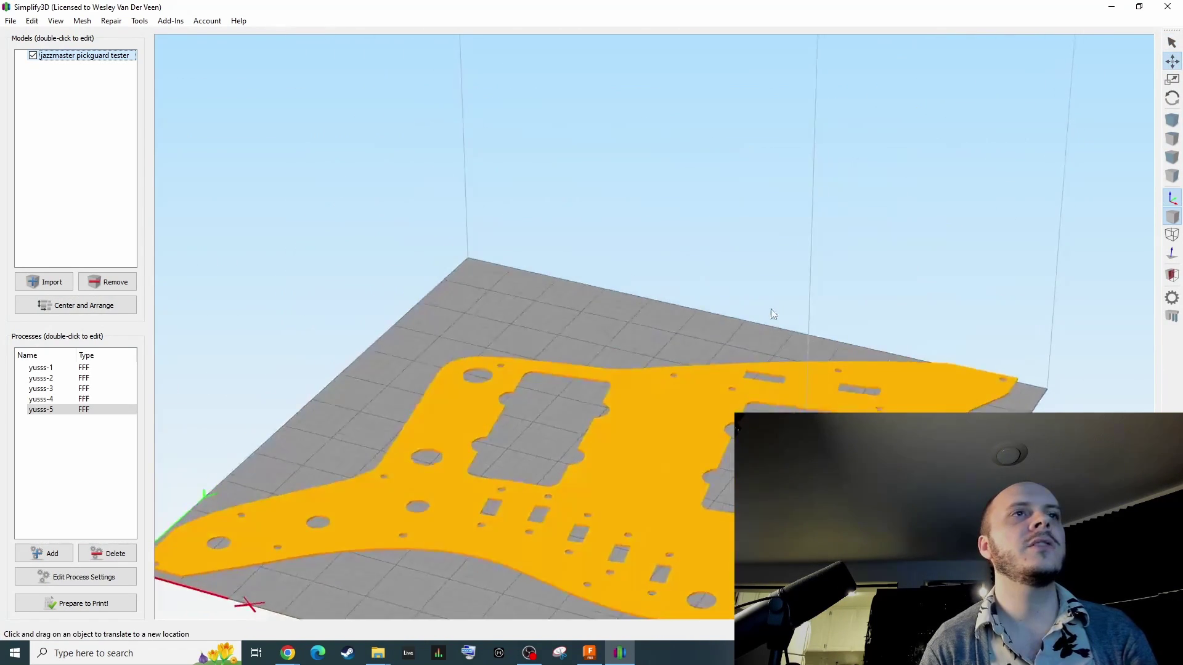
scroll(785, 343, "up", 3)
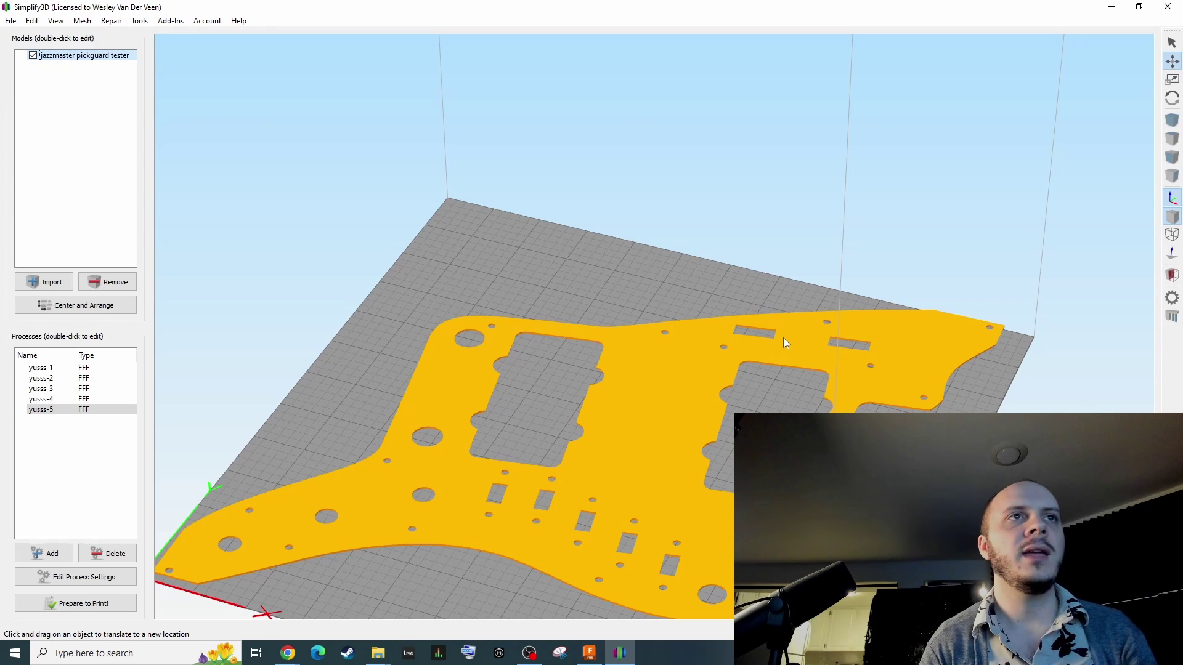